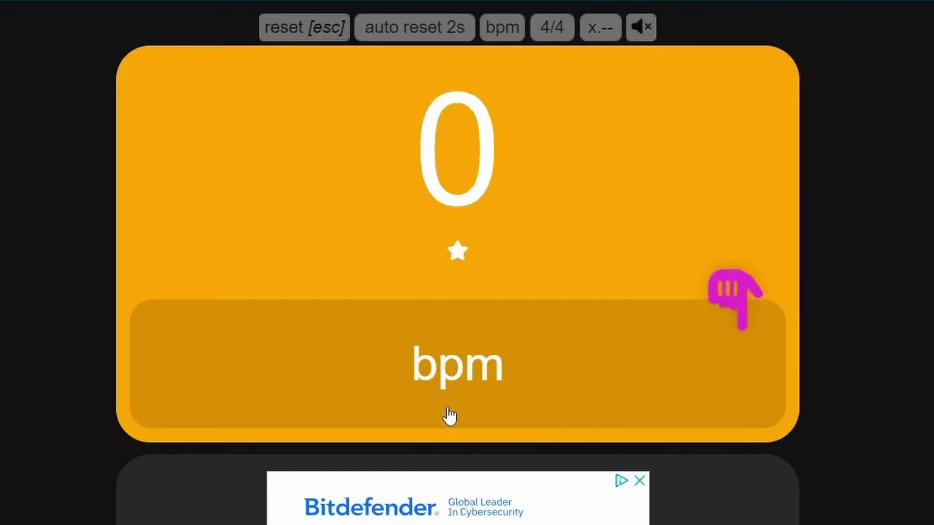
Tap out the song's beat in the BPM counter, and set the timeline grid's tempo to 136
left_click(452, 379)
left_click(457, 381)
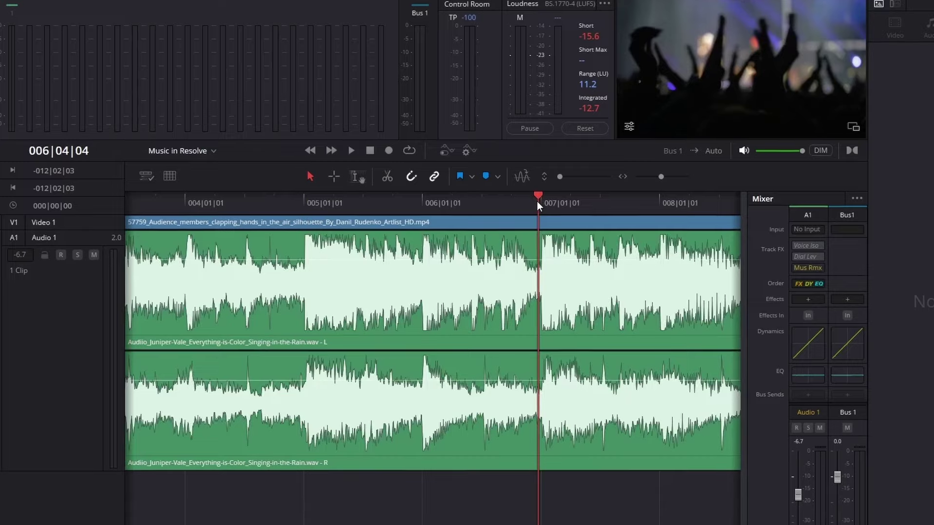
left_click(173, 163)
left_click(216, 317)
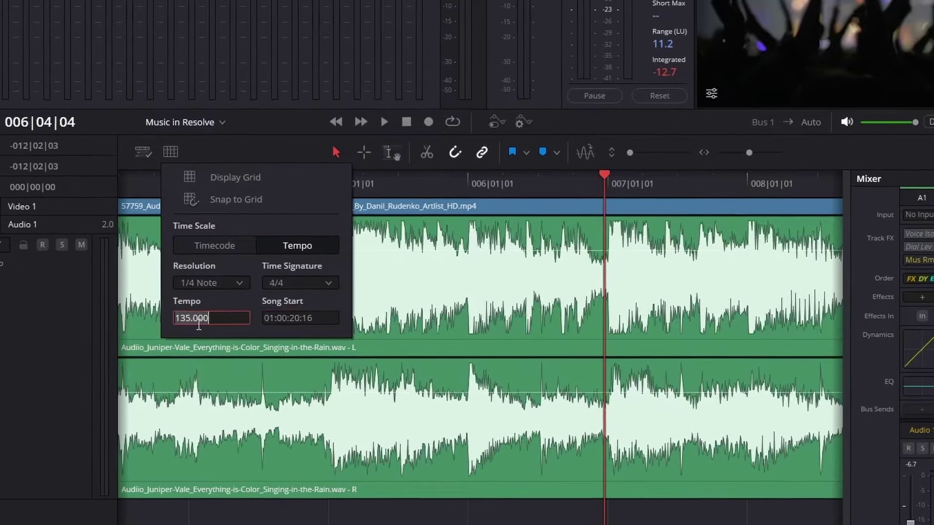
type("136")
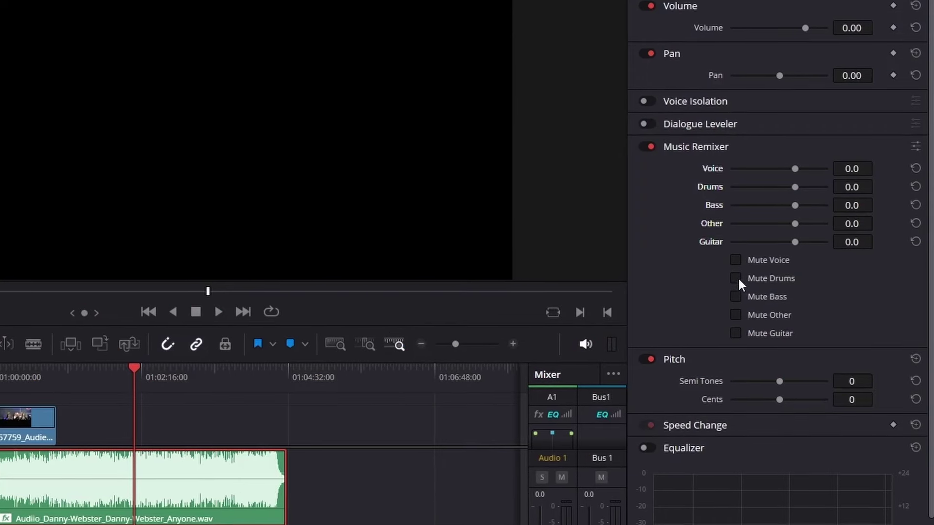
Mute the drums, bass, other and guitar parts of the song with the Music Remixer
left_click(735, 278)
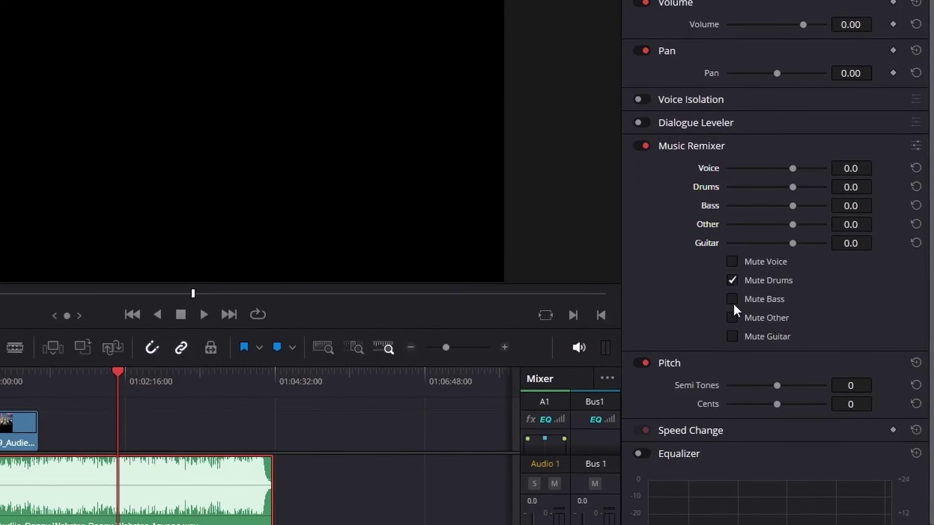
left_click(736, 297)
left_click(735, 315)
left_click(719, 347)
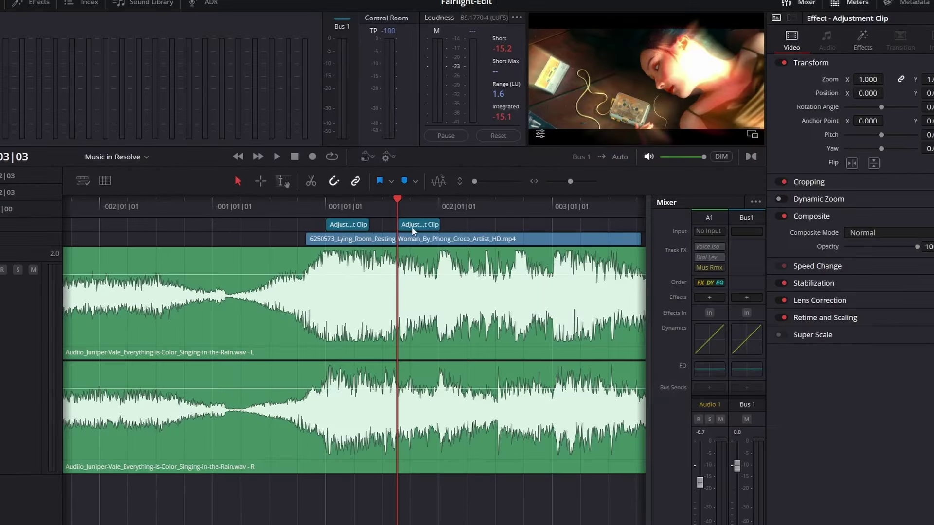
Place copies of the adjustment clip on the following beats of the music, above the video clip
key("Home")
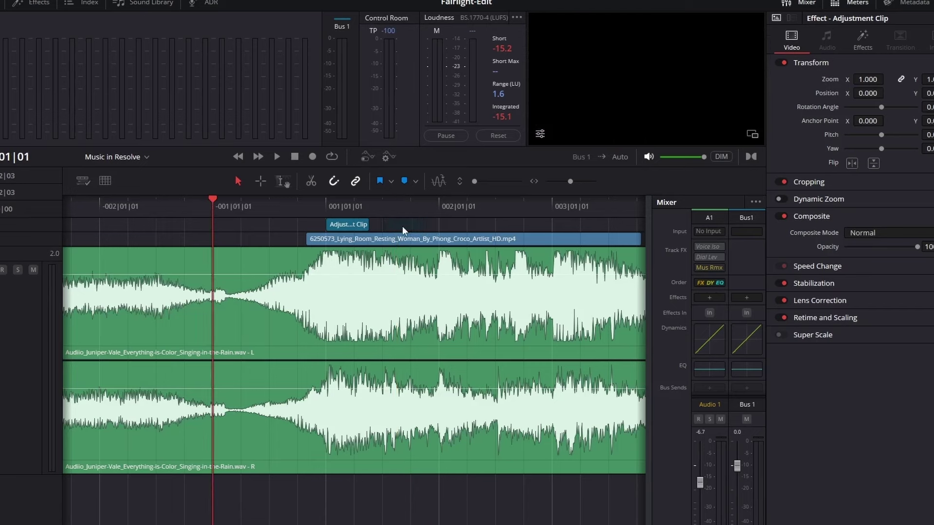
left_click(401, 226)
left_click(457, 226)
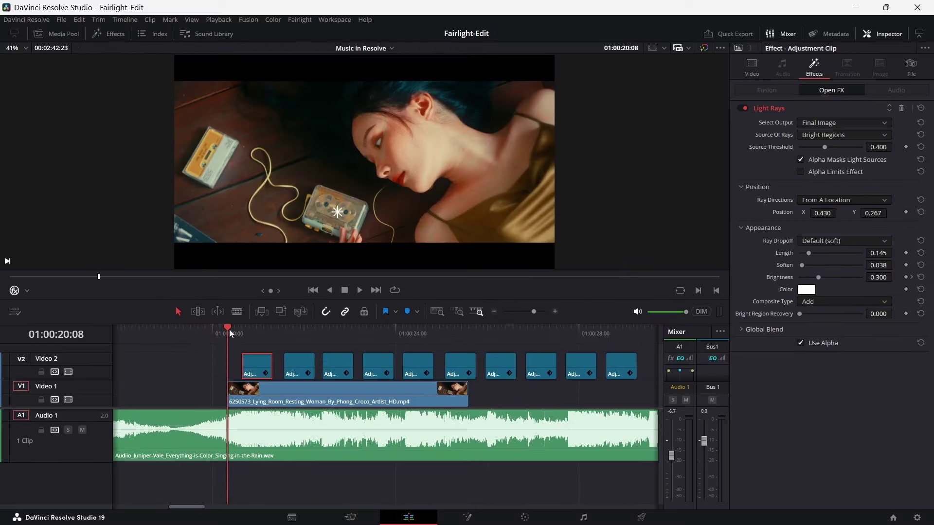
Play back the Light Rays adjustment clips to check their timing against the music
key("space")
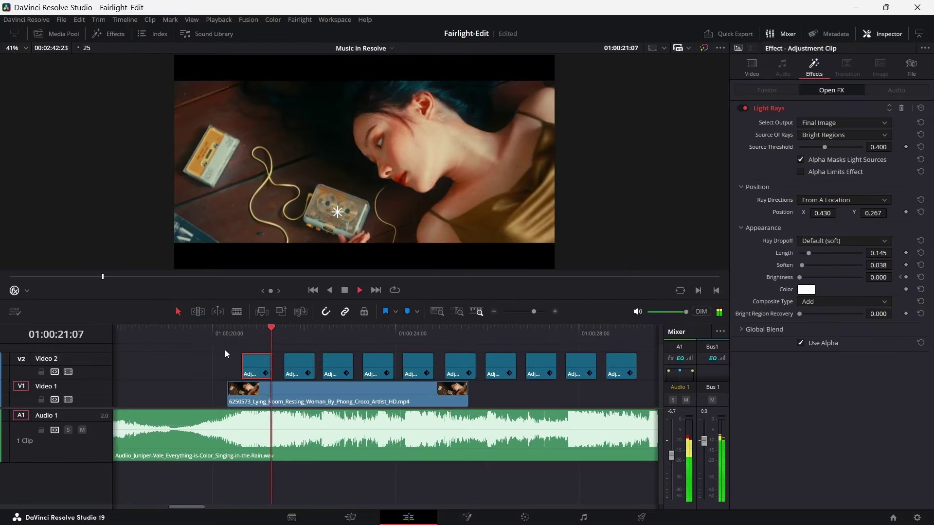
key("space")
key("space")
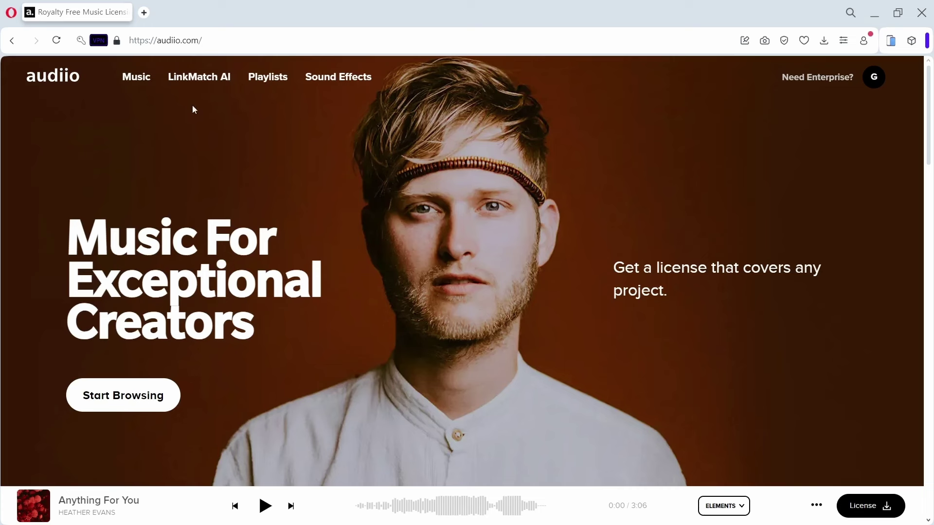
left_click(172, 44)
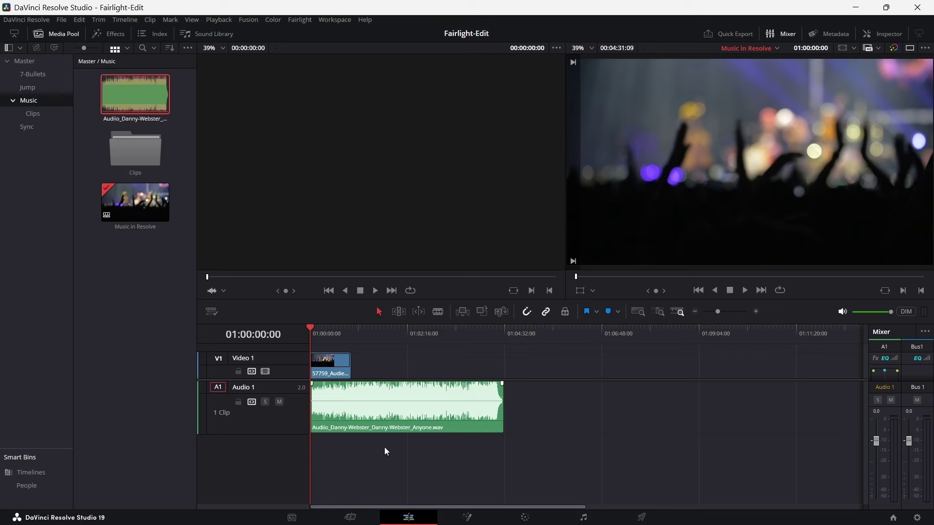
Enable the Music Remixer for the song clip on Audio 1
left_click(390, 415)
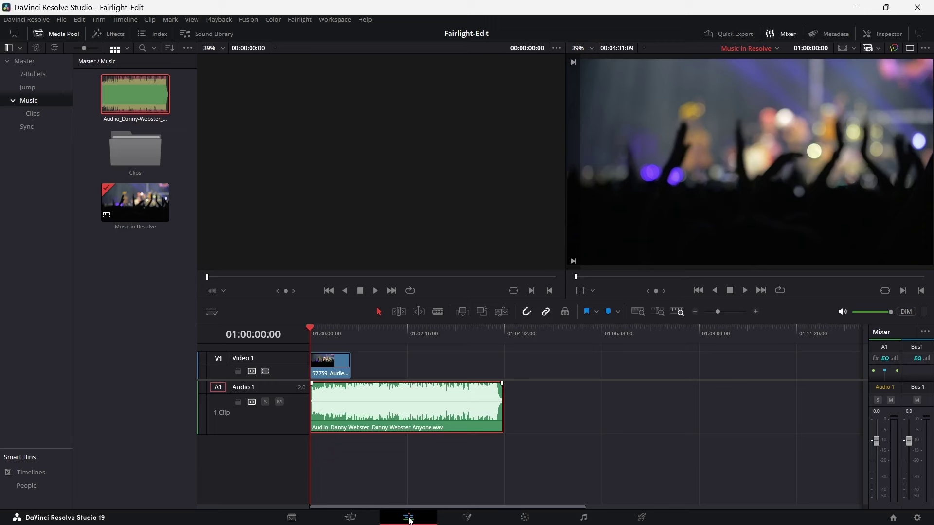
left_click(889, 34)
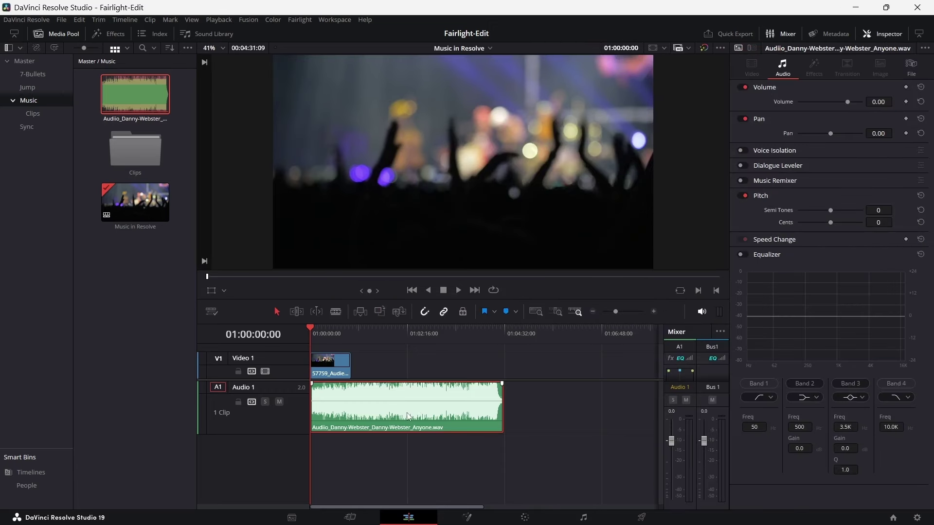
left_click(742, 181)
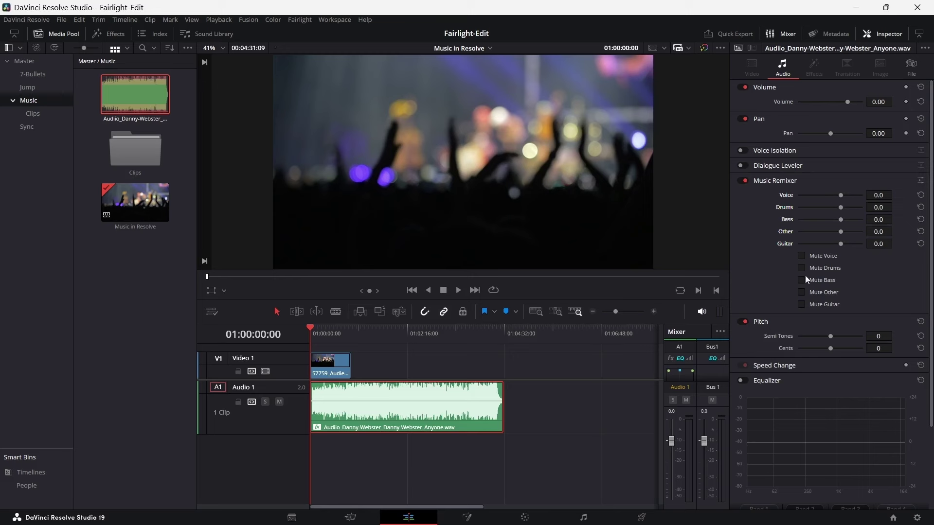
Play the song with nothing muted from about 01:02:07:04 on the timeline
left_click(396, 330)
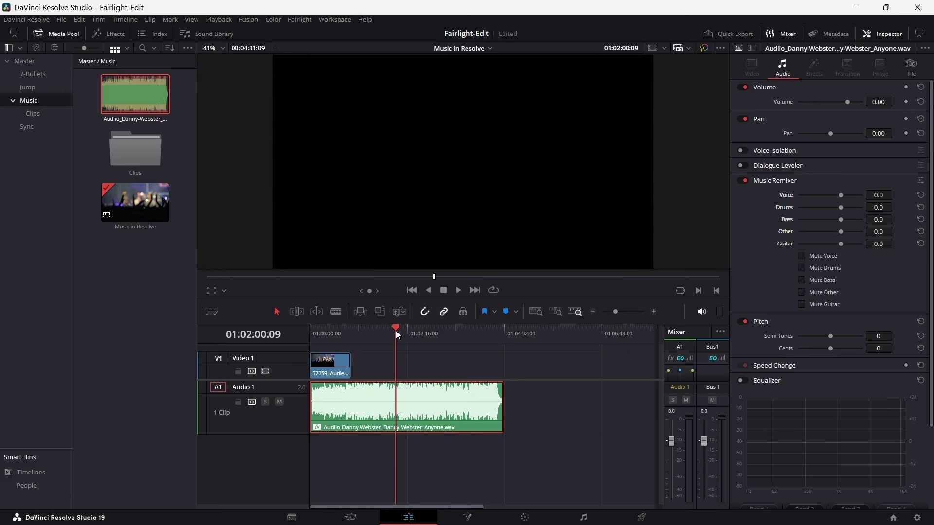
left_click(400, 331)
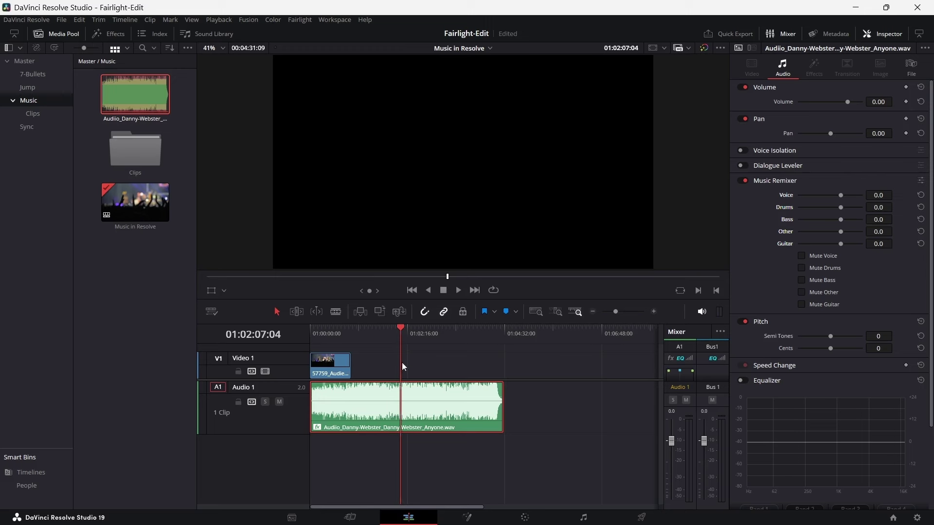
key("space")
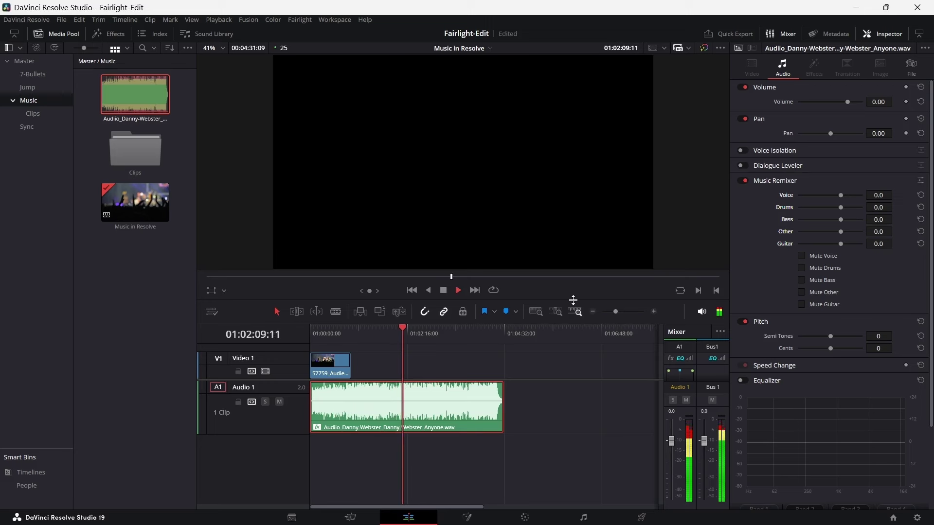
Stop playback, mute drums, bass, other and guitar in the Music Remixer, and listen to the vocals alone from about 01:02:07
key("space")
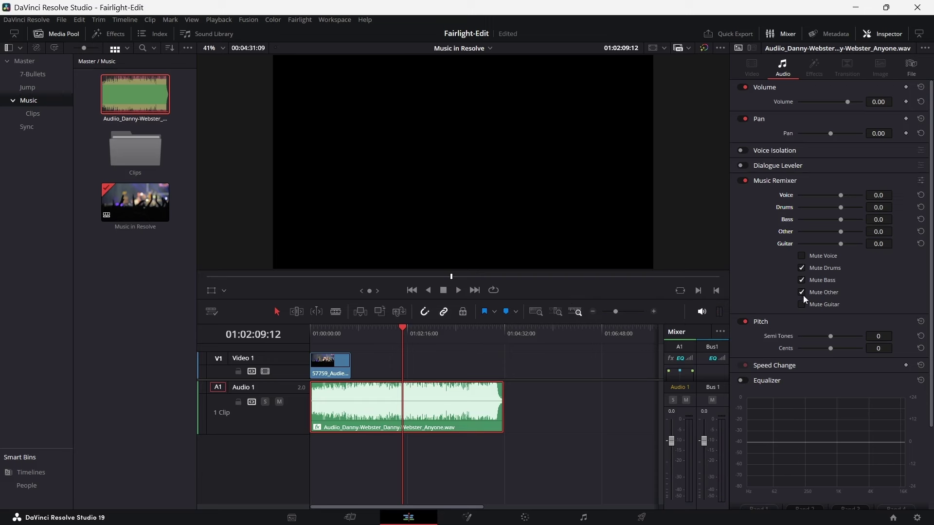
left_click(400, 332)
key("space")
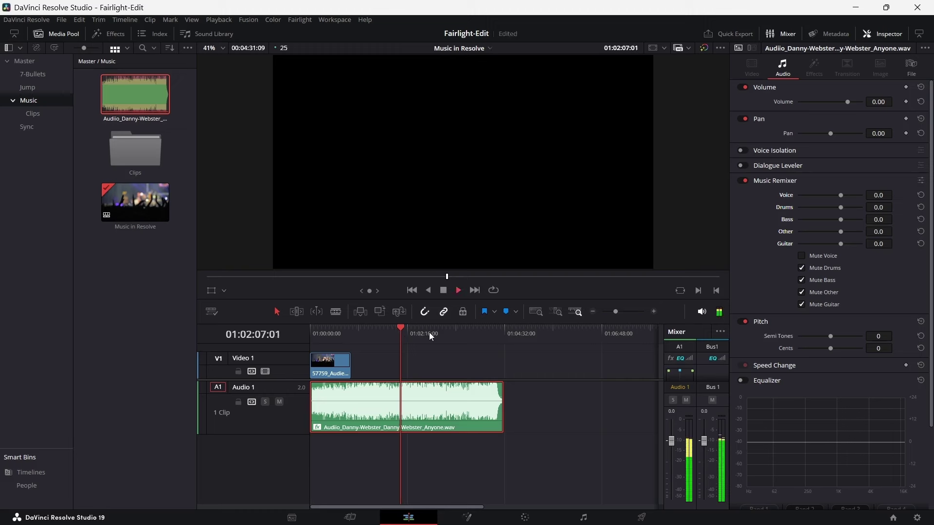
key("space")
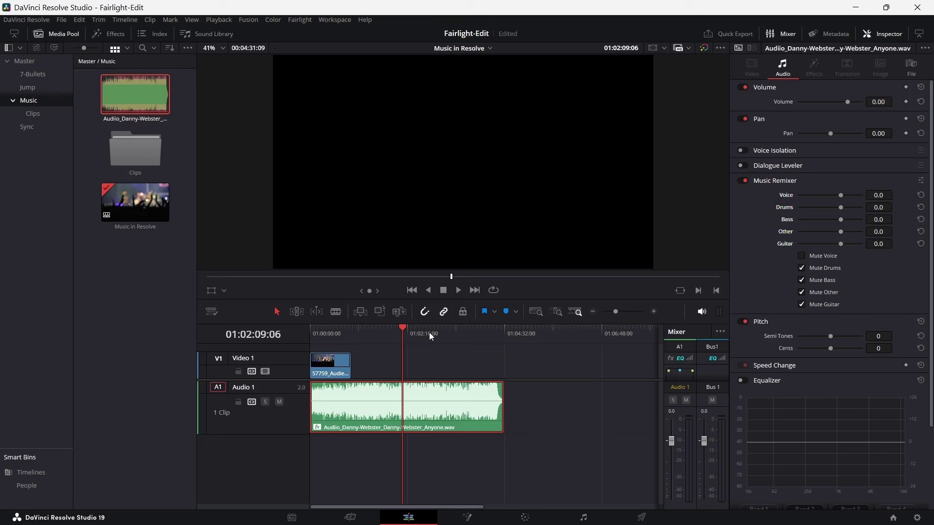
Create a bin named Music inside the current media pool bin and open it
left_click(485, 360)
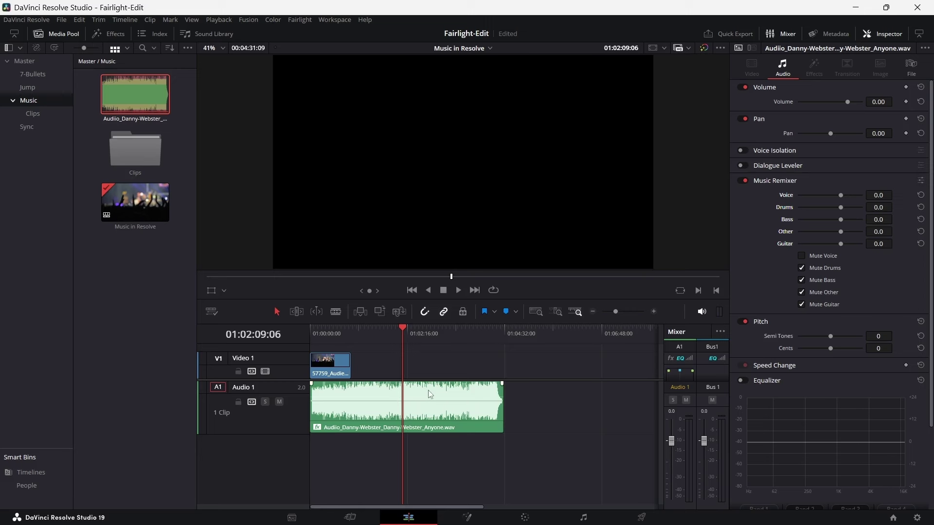
left_click(439, 395)
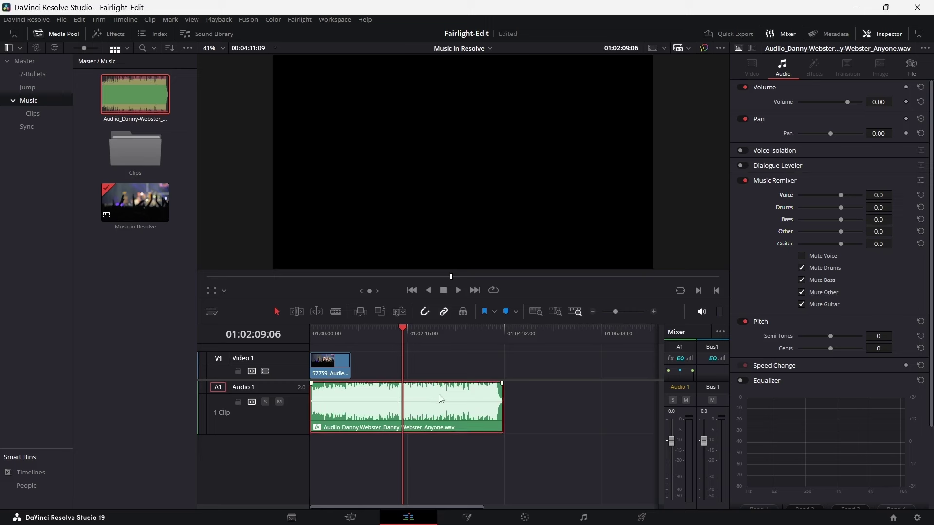
right_click(122, 256)
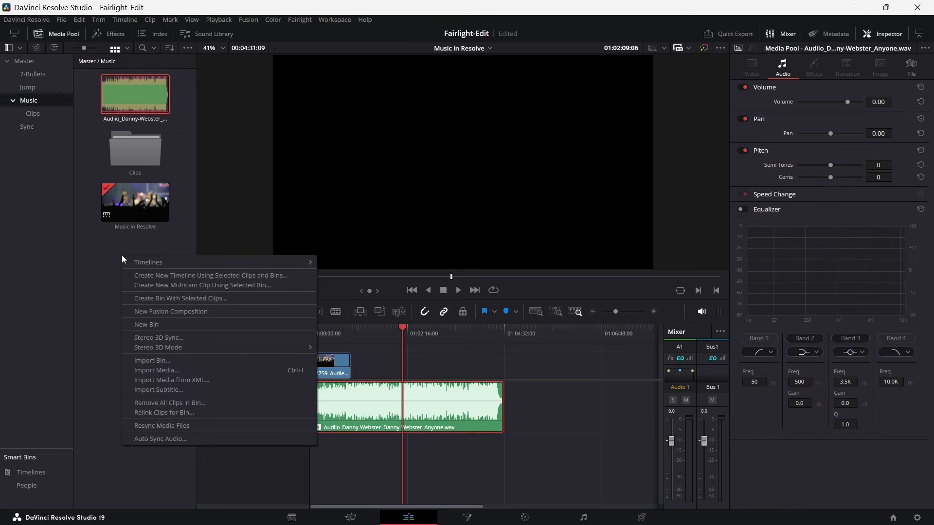
left_click(153, 325)
type("Music")
key("Return")
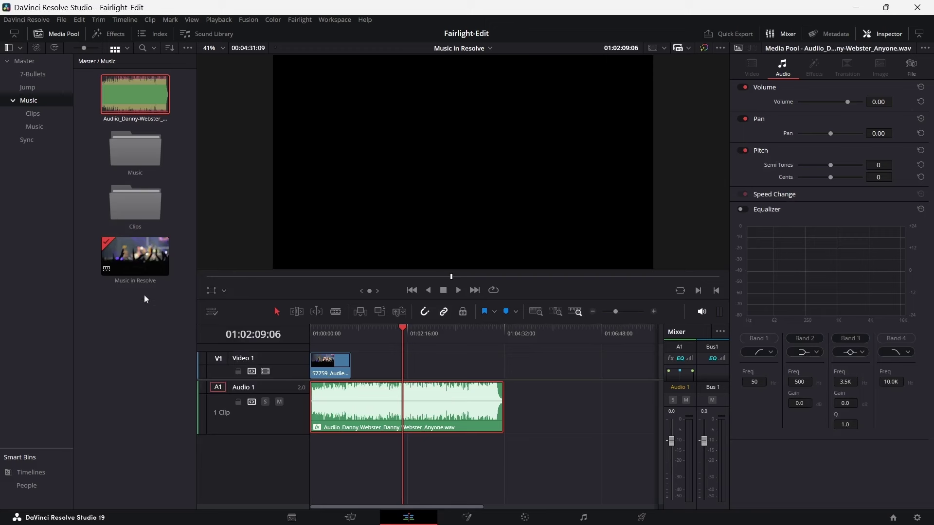
double_click(140, 152)
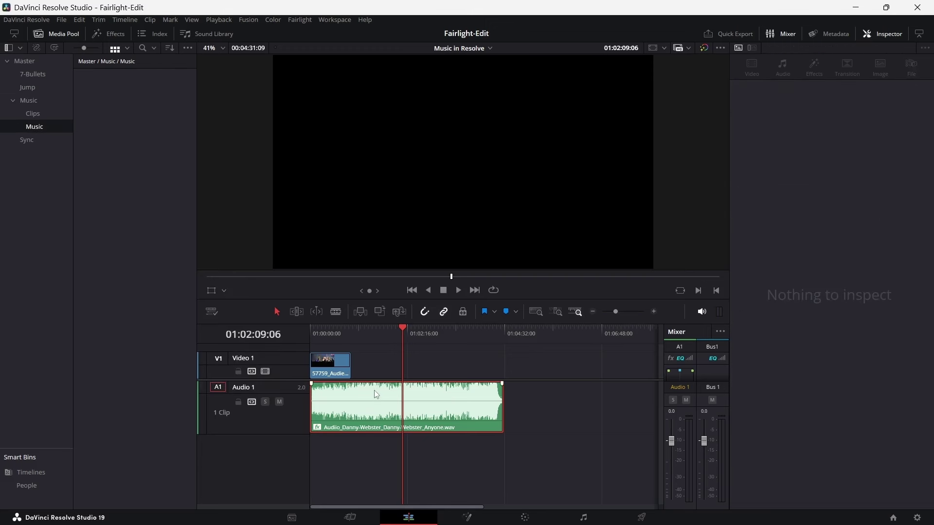
Copy the remixed song clip from the timeline into the new Music bin and preview it there
left_click_drag(376, 392, 115, 128)
left_click(113, 95)
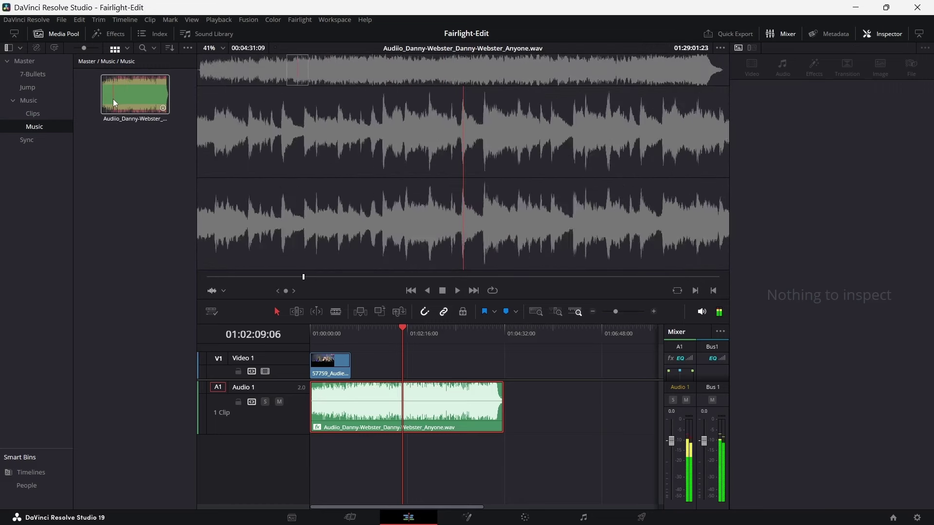
left_click(112, 98)
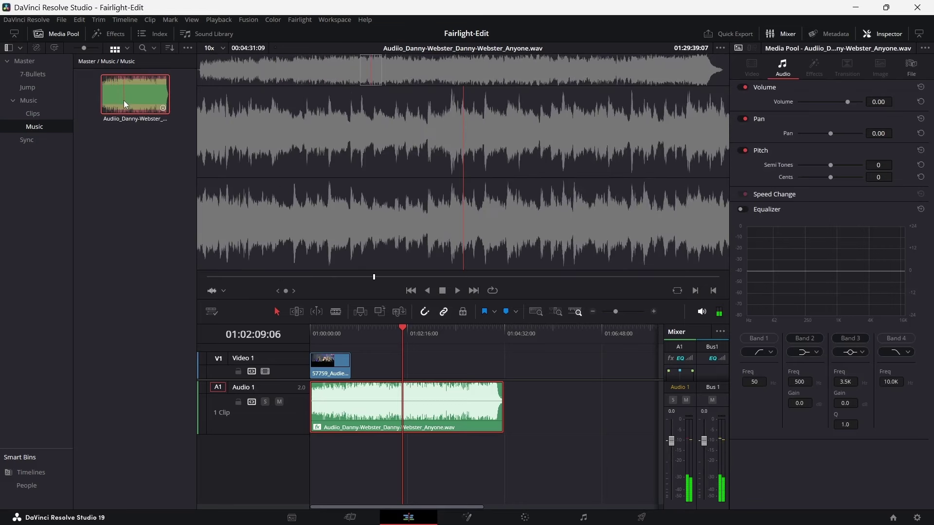
left_click(457, 291)
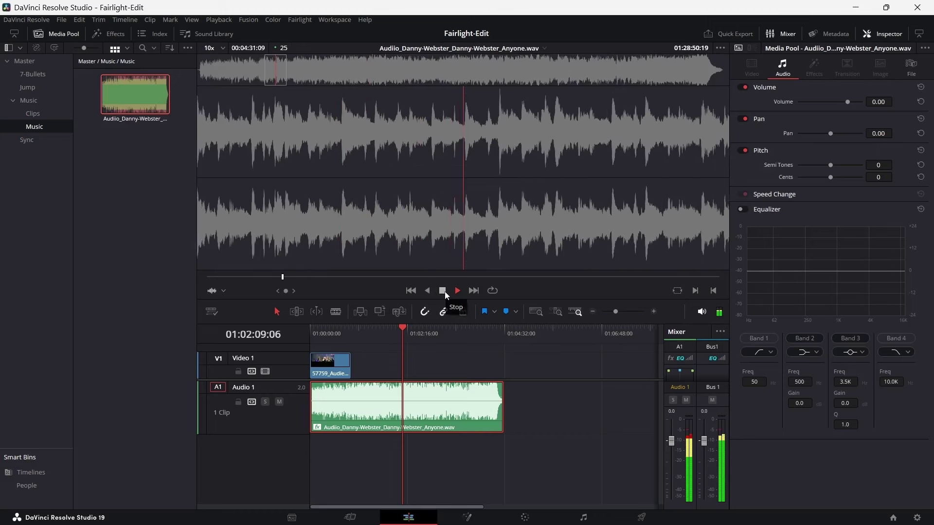
left_click(444, 292)
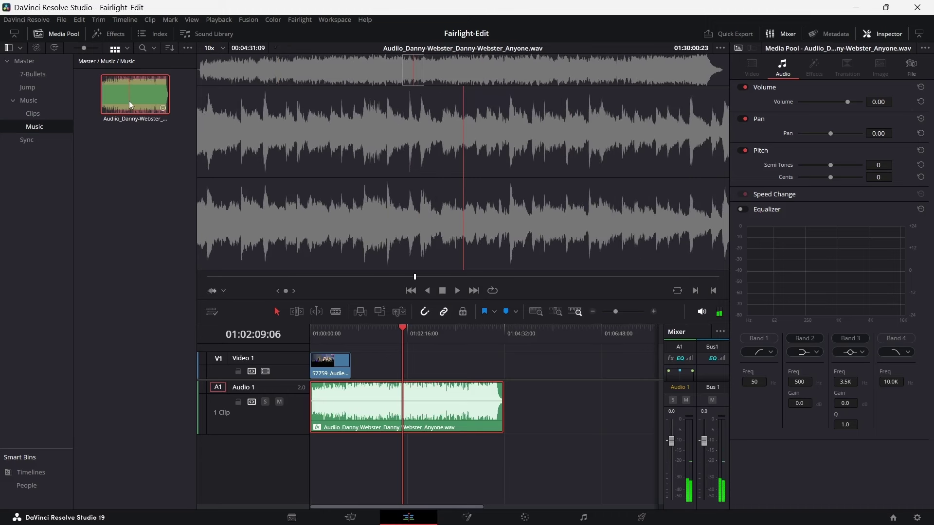
Rename the audio clip in the Music bin as MX_VO Only
left_click(129, 119)
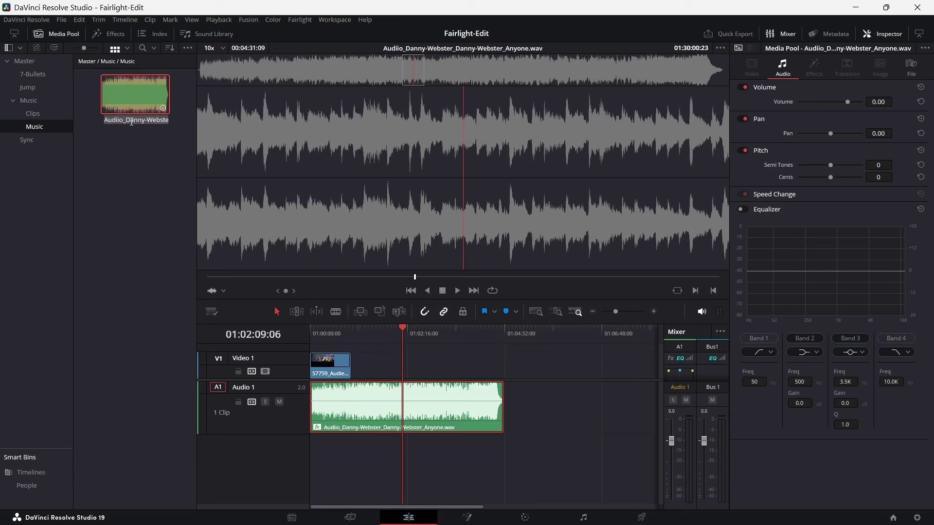
type("MX_VO Only")
key("Return")
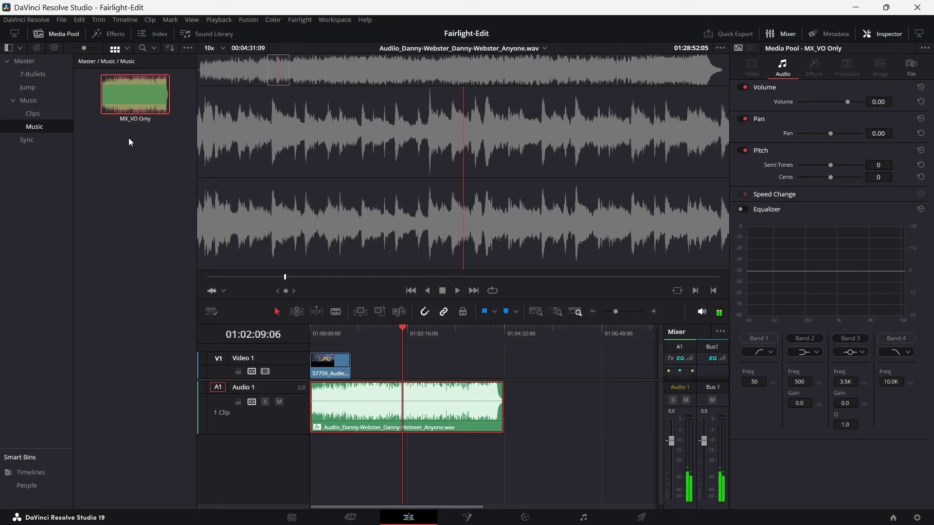
Unmute drums and bass and mute the voice on the timeline song clip, then play it from about 01:02:00
left_click(395, 399)
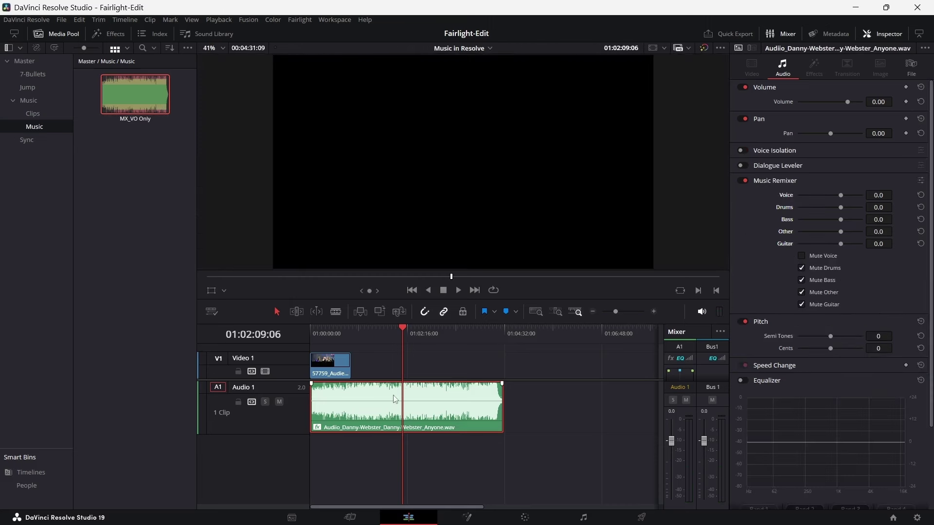
left_click(801, 268)
left_click(802, 280)
left_click(802, 257)
left_click(396, 333)
key("space")
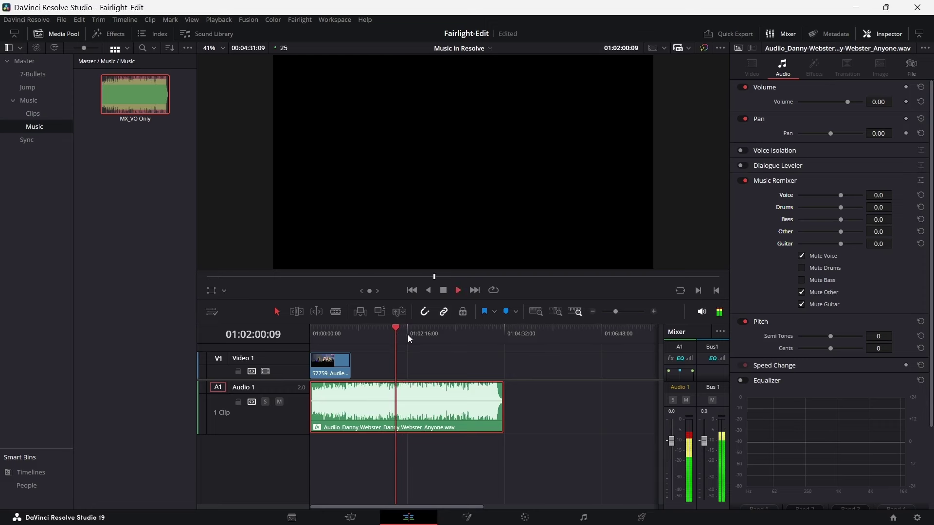
Copy the drums-and-bass version from the timeline into the Music bin and name it MX_DR_BS only
left_click_drag(421, 390, 128, 212)
left_click(137, 118)
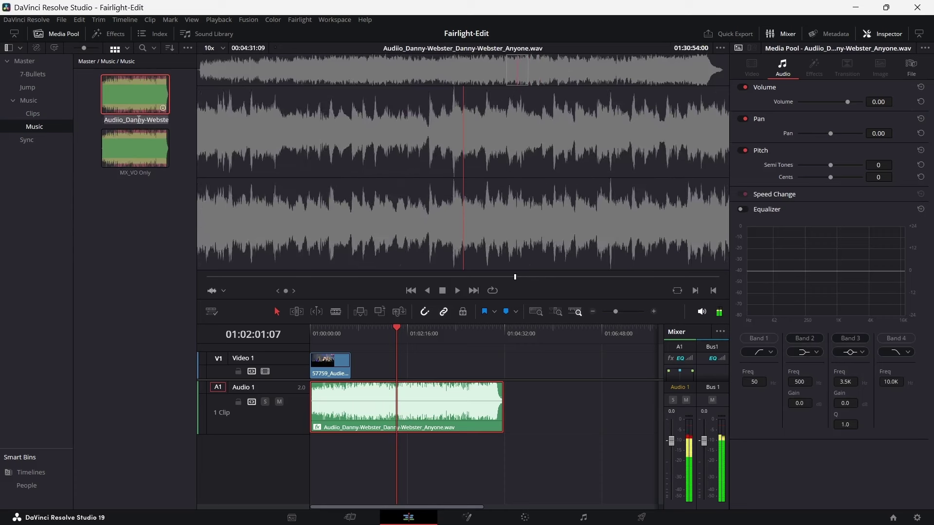
type("MX_")
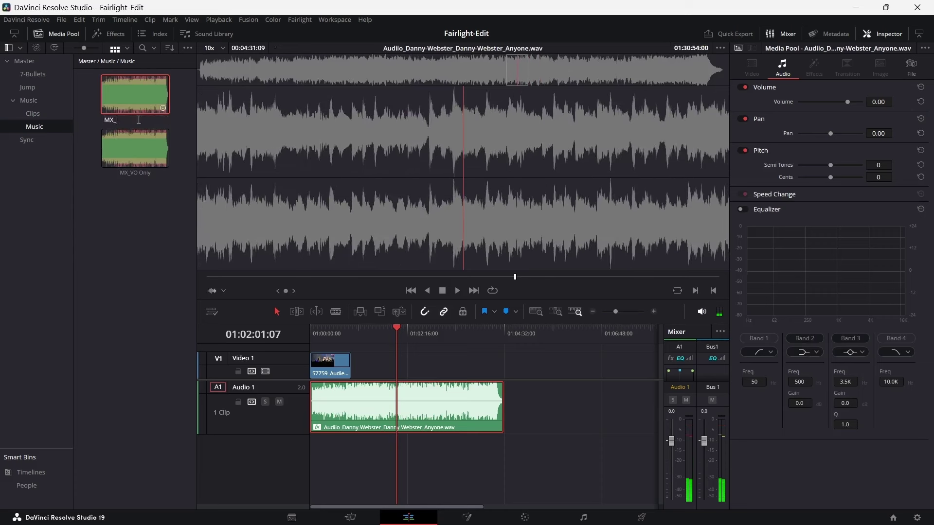
type("DR_BS only")
key("Return")
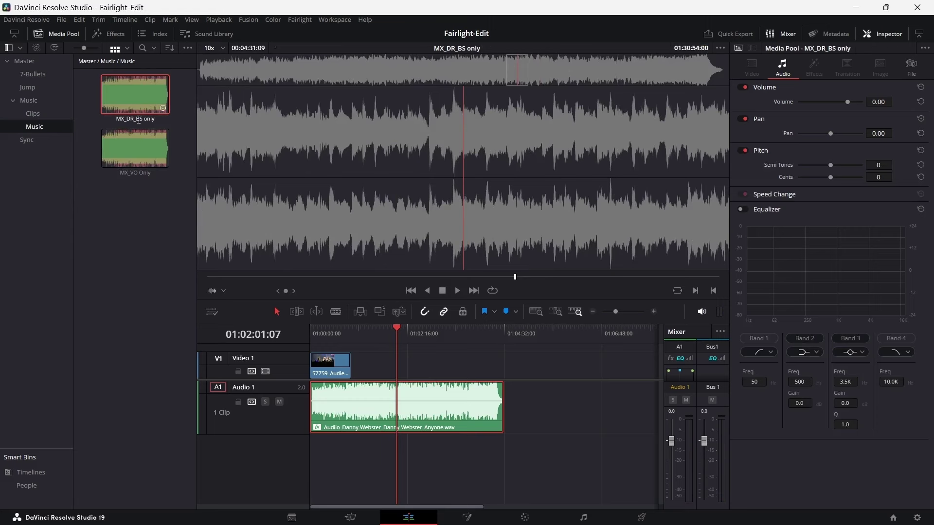
Unmute the voice and mute the drums on the timeline song clip, and play it from about 01:01:27
left_click(136, 128)
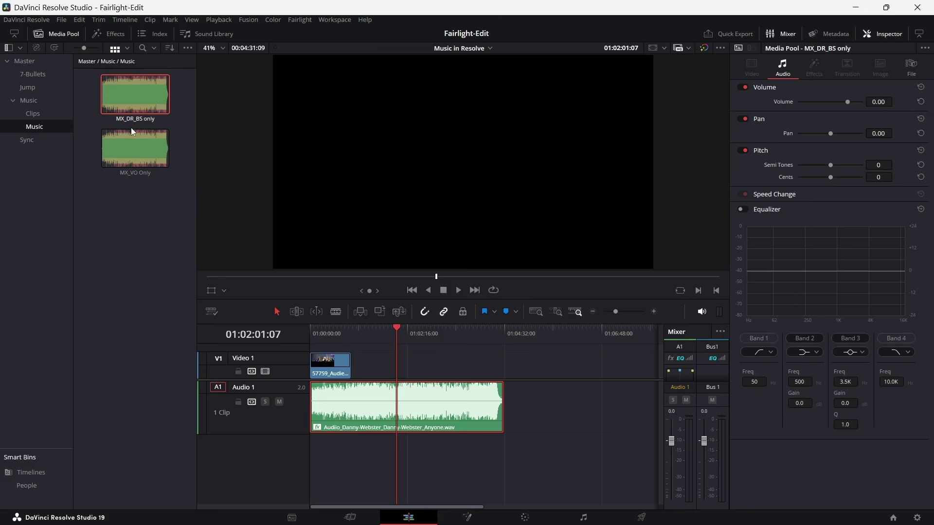
left_click(380, 402)
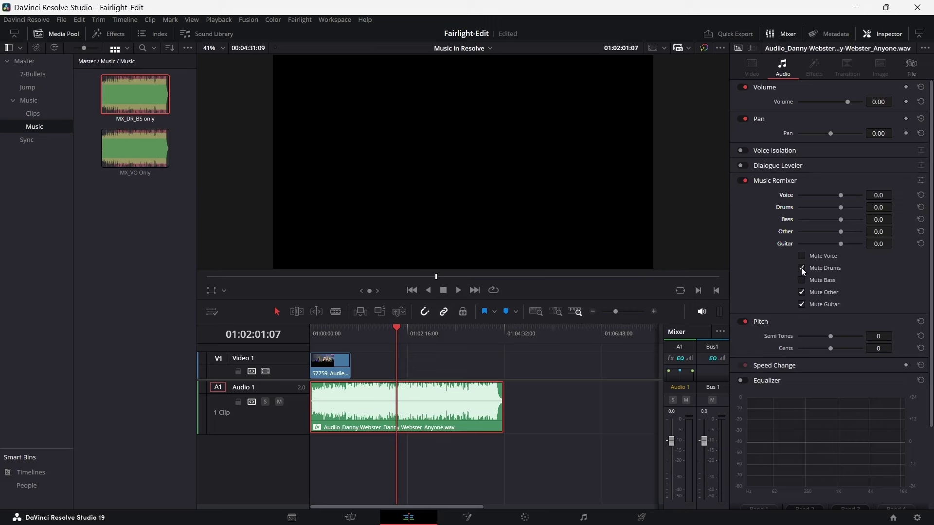
left_click(372, 332)
key("space")
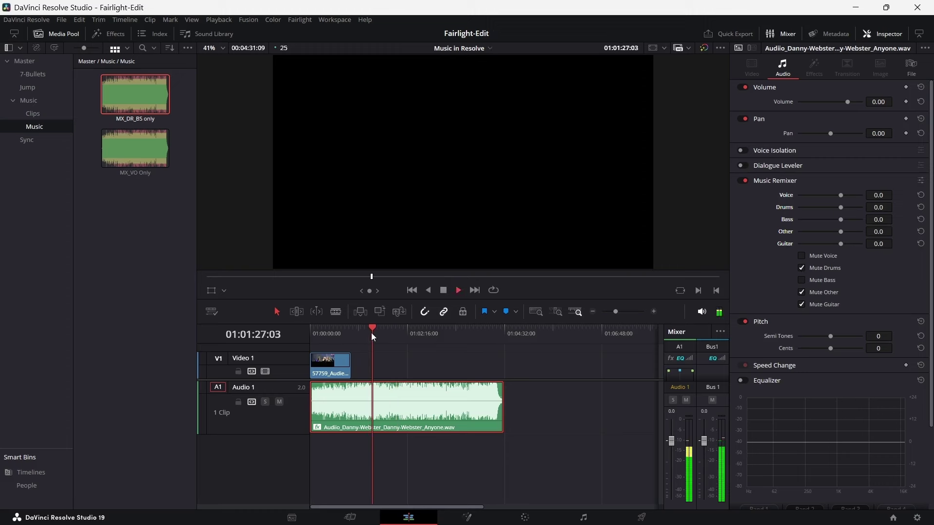
key("space")
Copy the voice-and-bass version from the timeline into the Music bin and name it MX_VO_BS only
left_click_drag(413, 404, 148, 253)
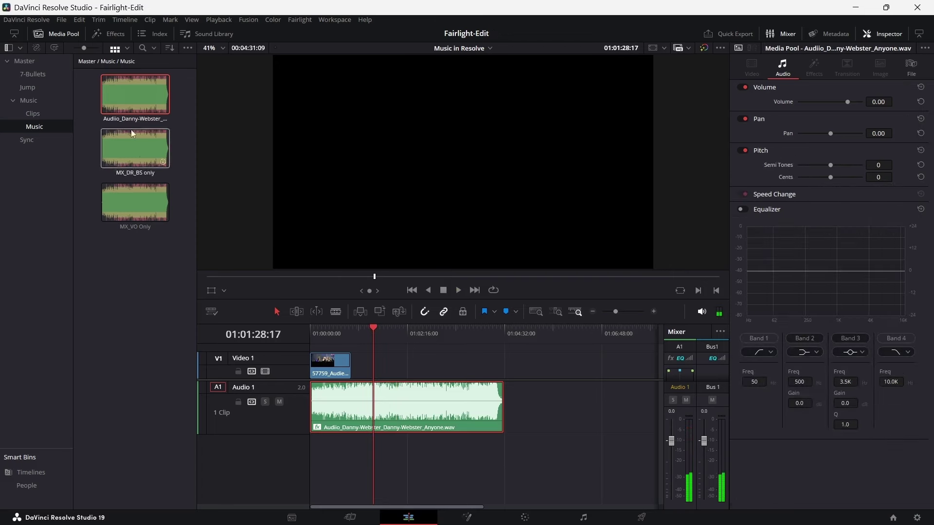
key("ctrl+z")
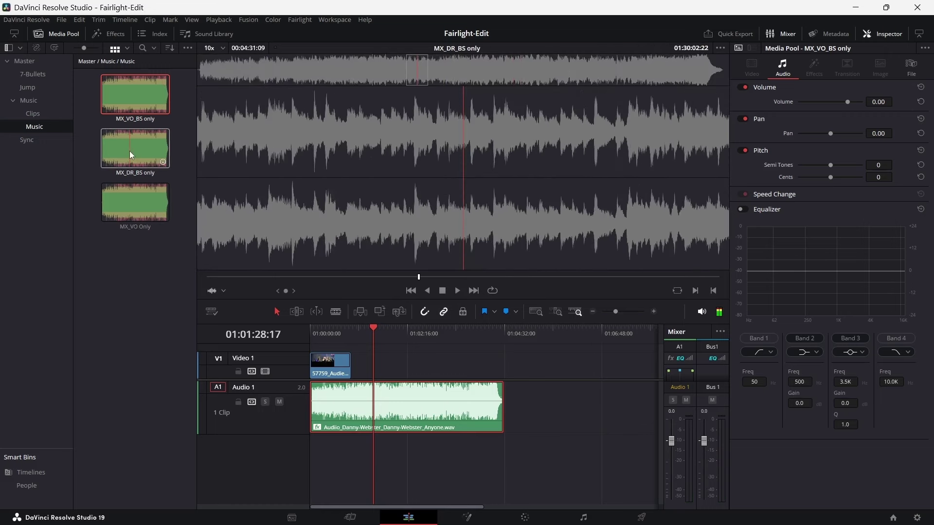
Place MX_VO Only on Audio 1 after the song clip, play part of it, and display its remix settings
left_click_drag(127, 203, 537, 389)
left_click_drag(537, 335, 564, 331)
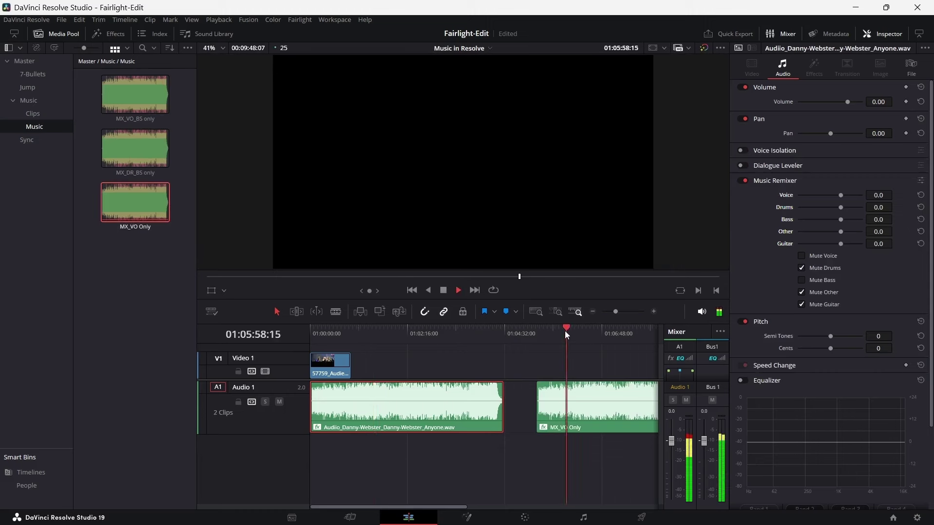
left_click(582, 393)
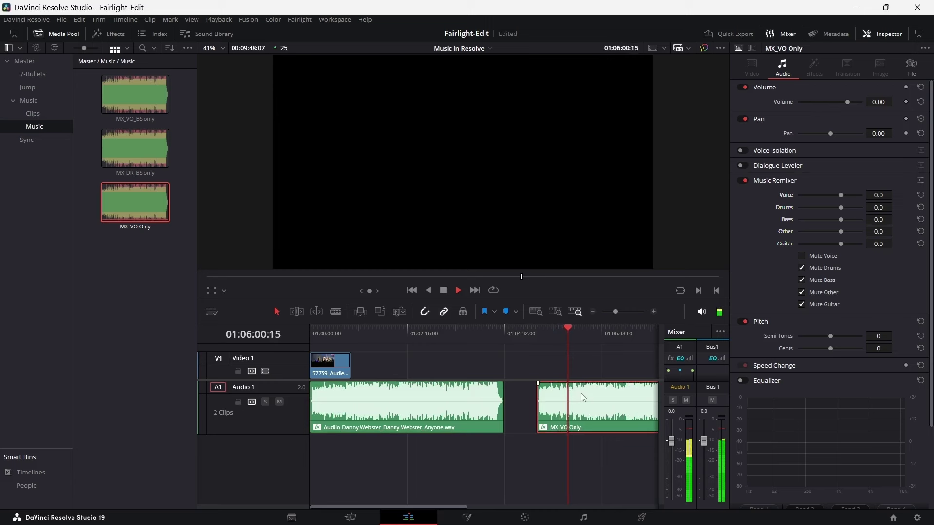
key("space")
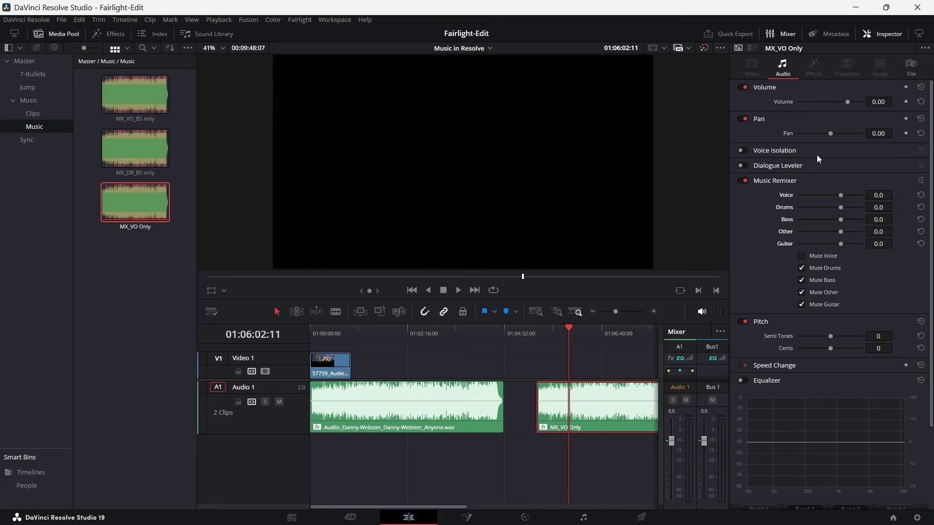
Unmute all five stems of the MX_VO Only timeline clip and lower its drums level to -9.3
left_click(802, 268)
left_click(801, 305)
left_click_drag(841, 208, 833, 207)
double_click(829, 208)
left_click_drag(841, 207, 827, 206)
Play the MX_VO Only timeline clip from about 01:06:15 and lower its guitar level to about -9.8
left_click_drag(568, 331, 579, 328)
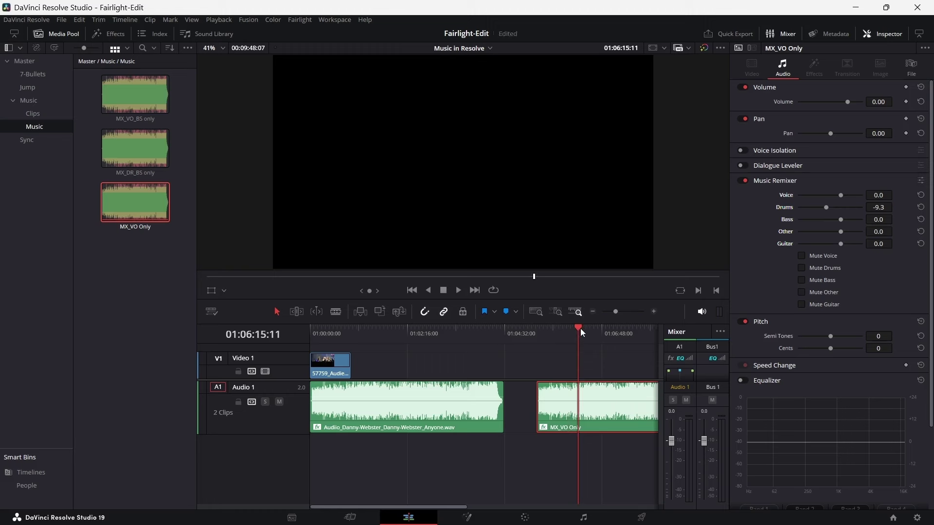
key("space")
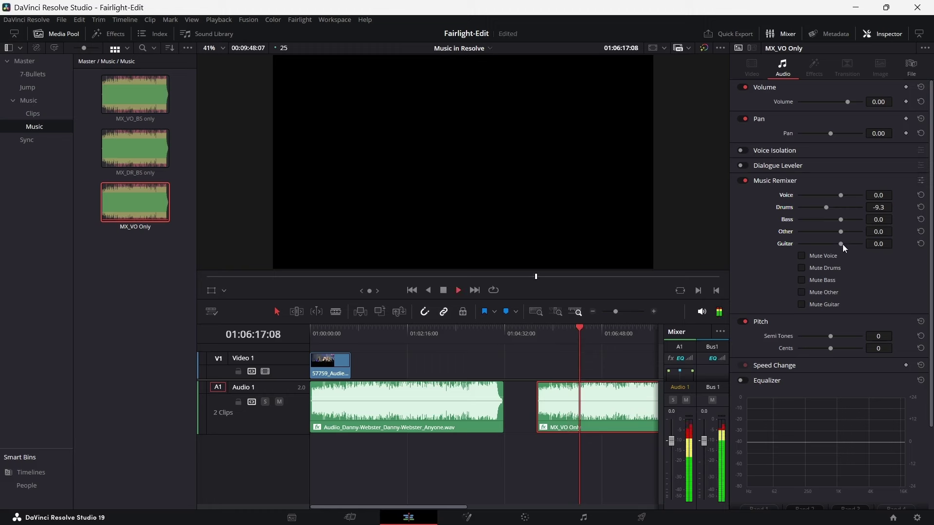
mouse_move(842, 243)
left_mouse_down()
mouse_move(790, 245)
mouse_move(824, 244)
left_mouse_up()
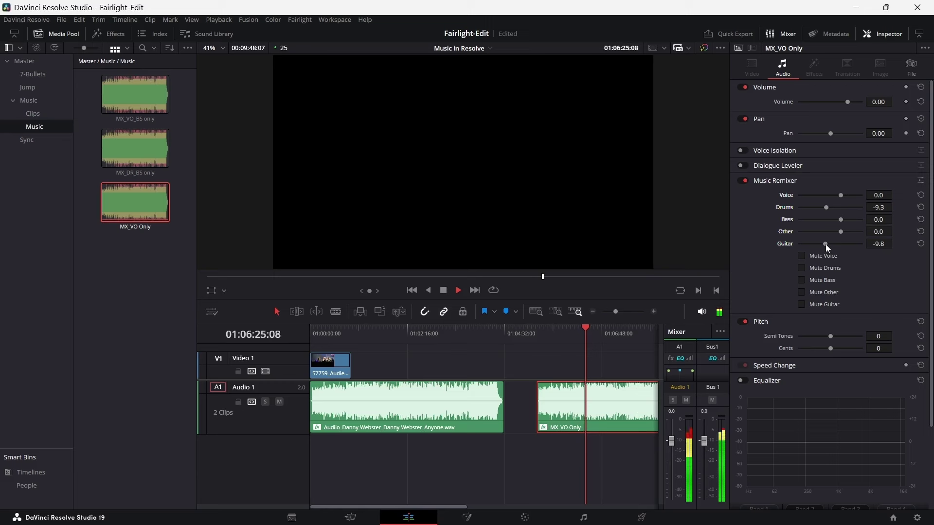
left_click_drag(825, 244, 836, 231)
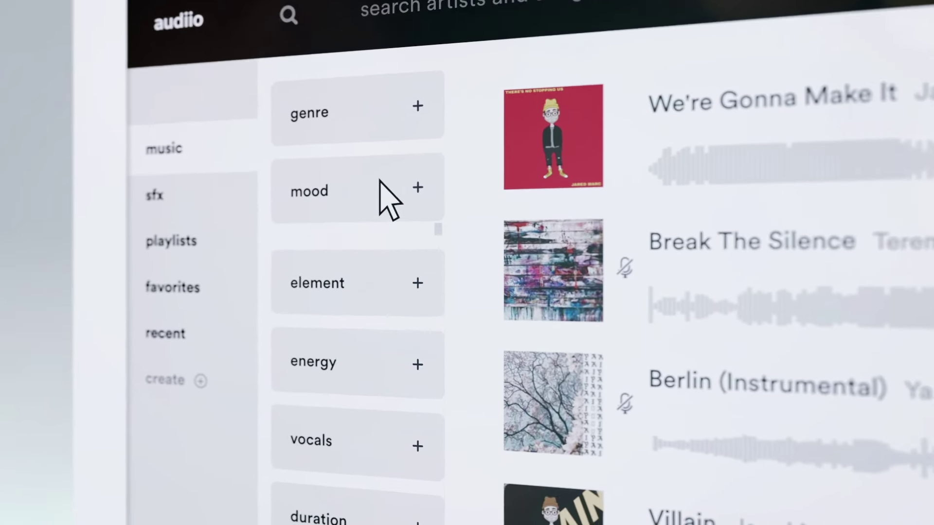
left_click(385, 244)
left_click(508, 256)
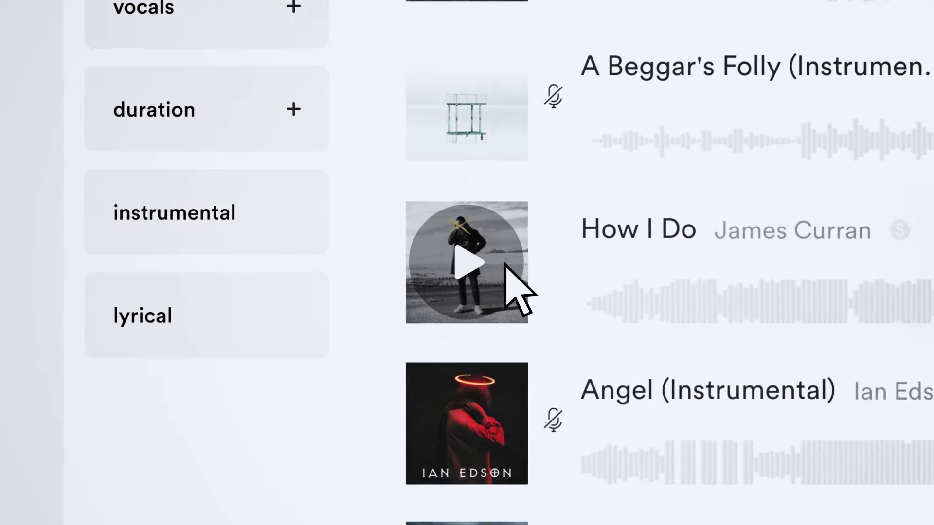
left_click(503, 259)
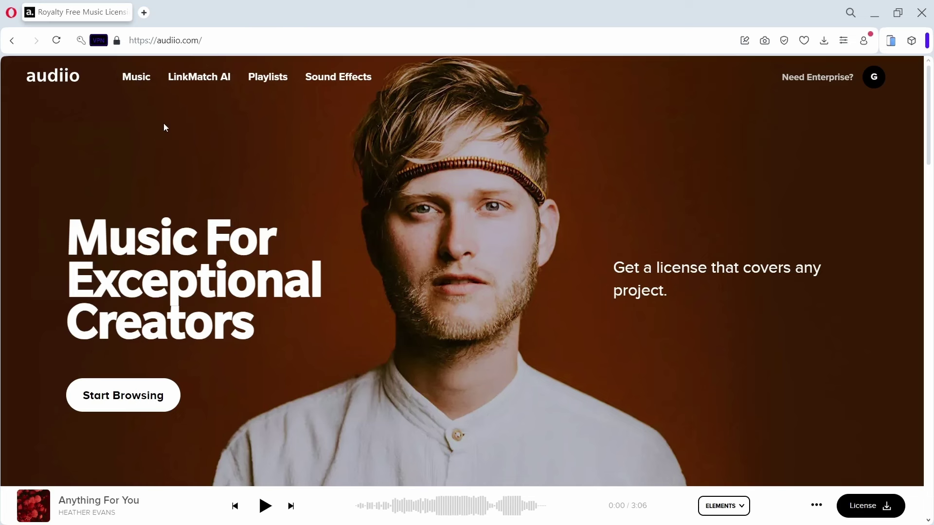
On the Audiio website, look at the music catalogue, return to the home page and open the LinkMatch AI page
left_click(135, 86)
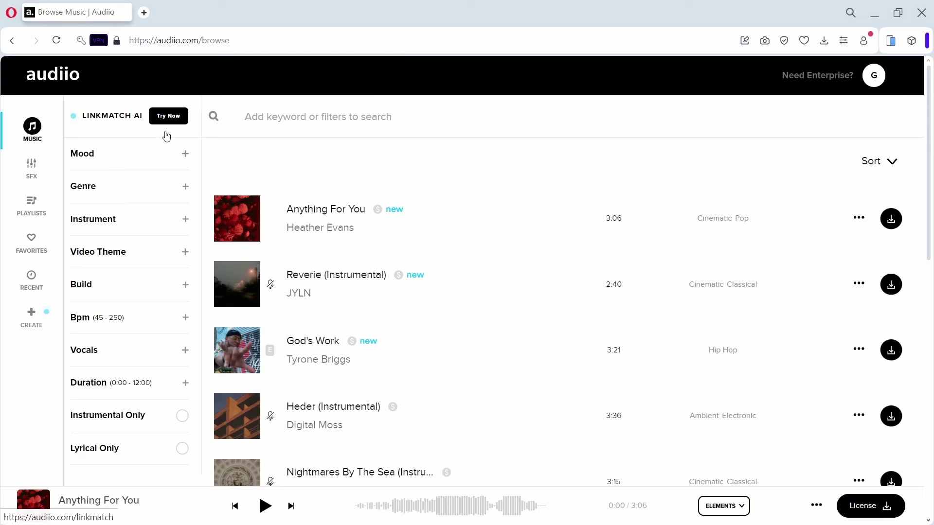
left_click(62, 81)
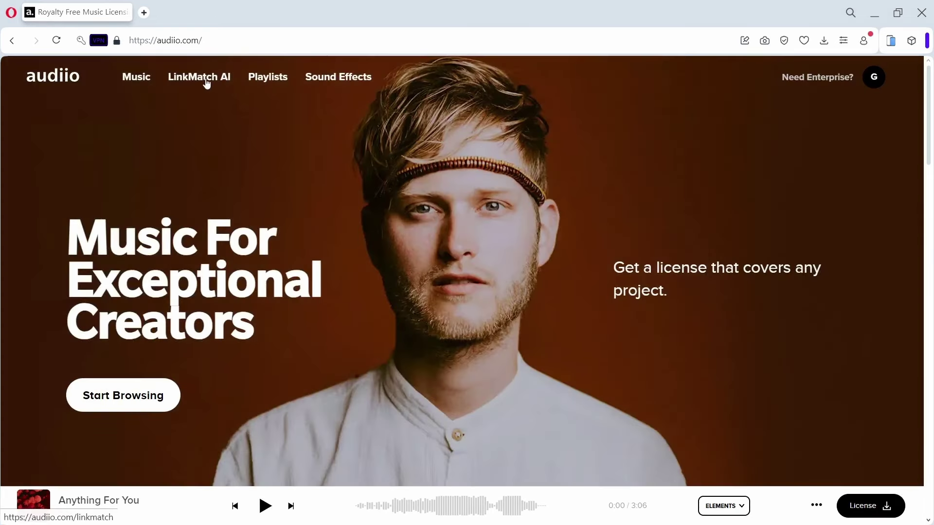
left_click(206, 80)
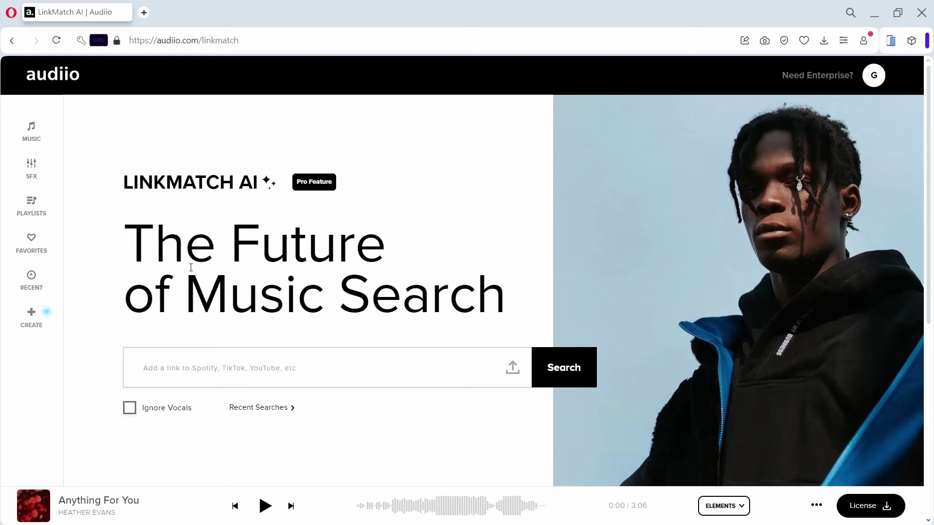
Switch to Spotify and copy the song link of Fidelity by Regina Spektor
key("alt+Tab")
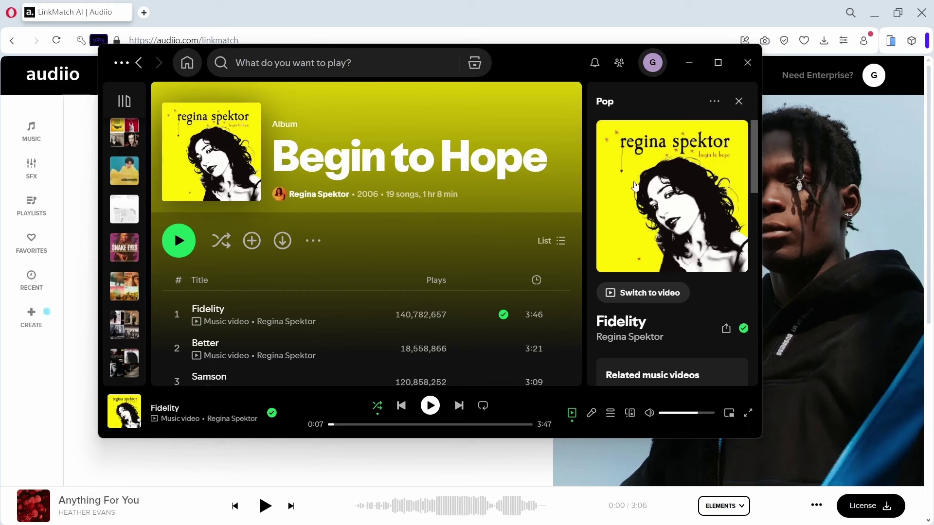
right_click(633, 190)
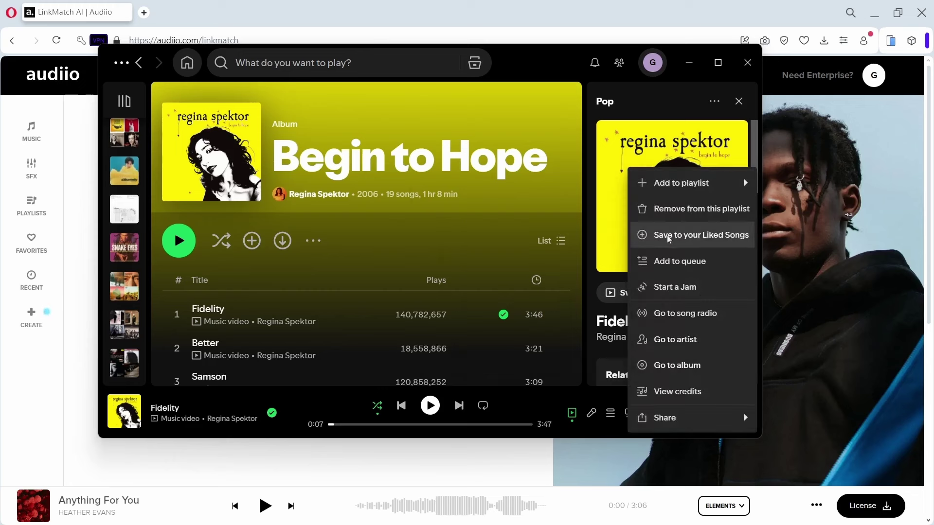
mouse_move(677, 416)
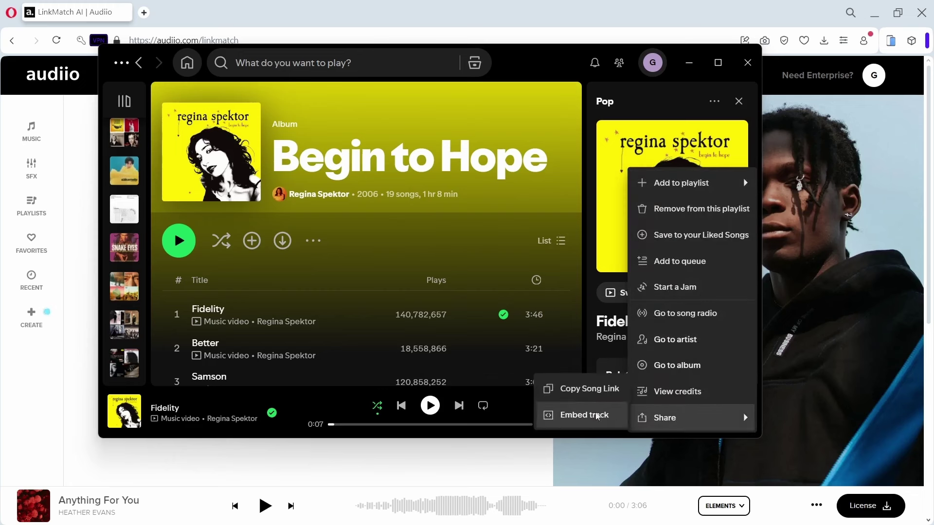
left_click(567, 392)
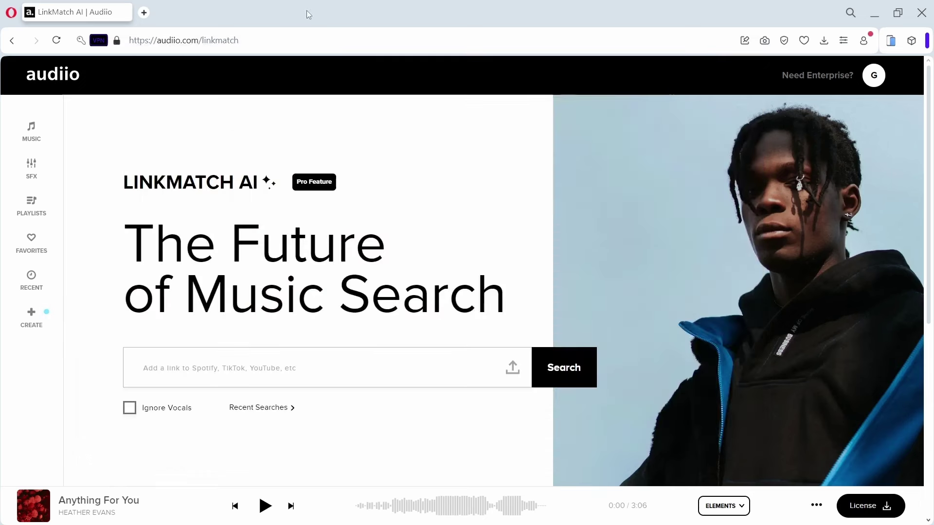
Return to Audiio's LinkMatch AI page and search for similar music with the copied Spotify song link
left_click(307, 6)
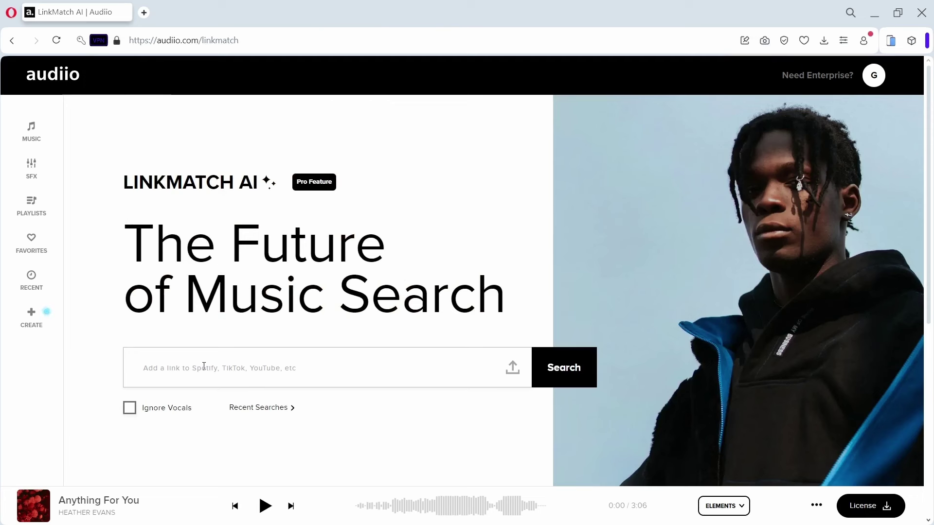
left_click(171, 369)
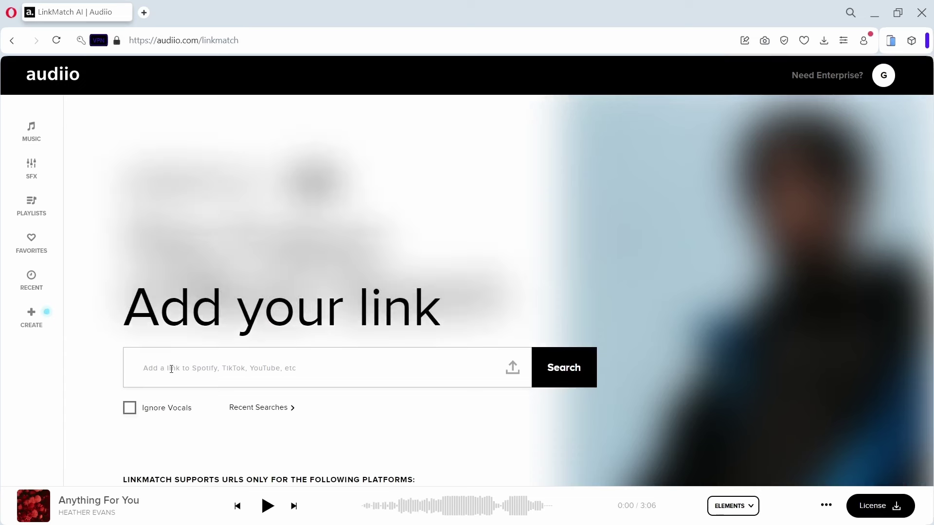
key("ctrl+v")
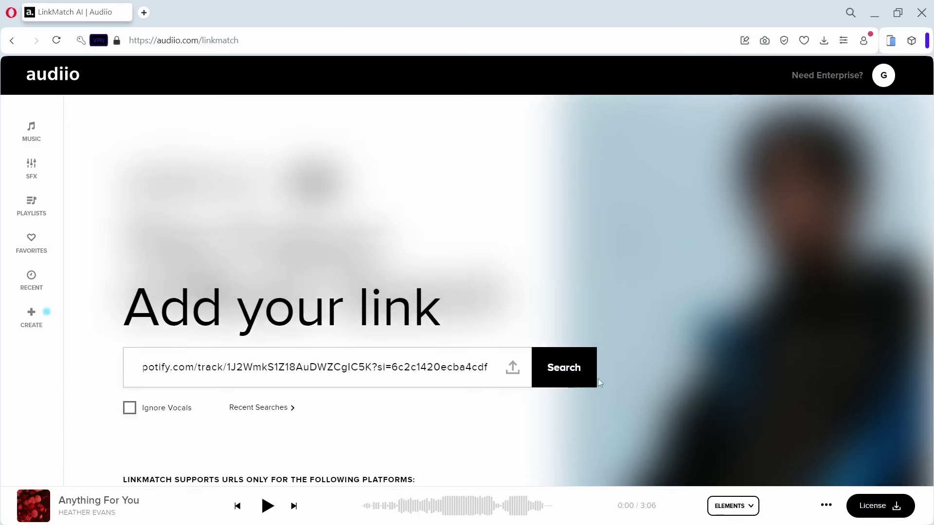
left_click(572, 373)
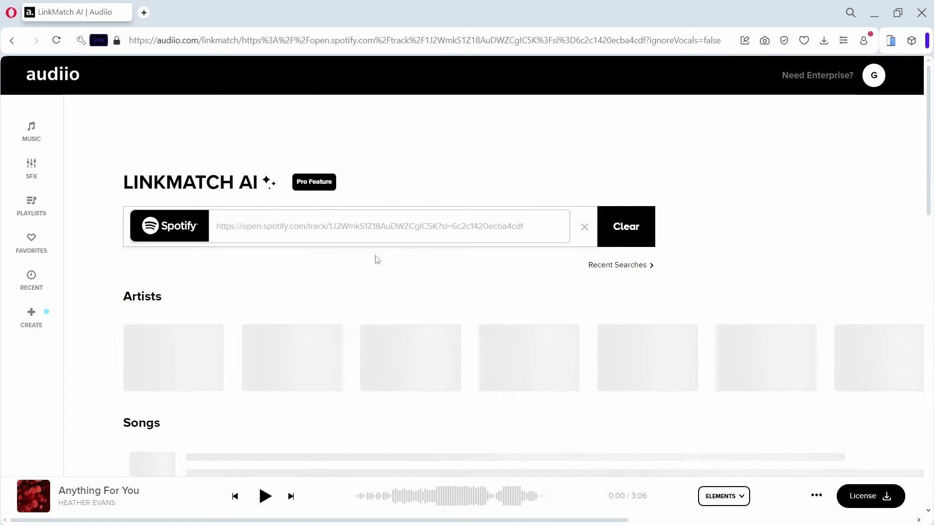
Look through the matching songs and briefly preview Alone At Christmas and Touch
scroll(360, 291, "down", 3)
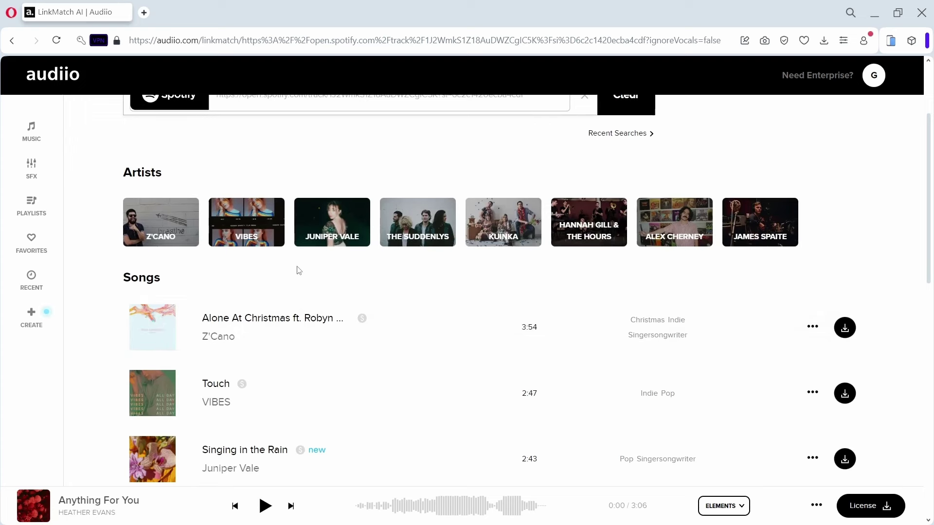
scroll(296, 278, "down", 3)
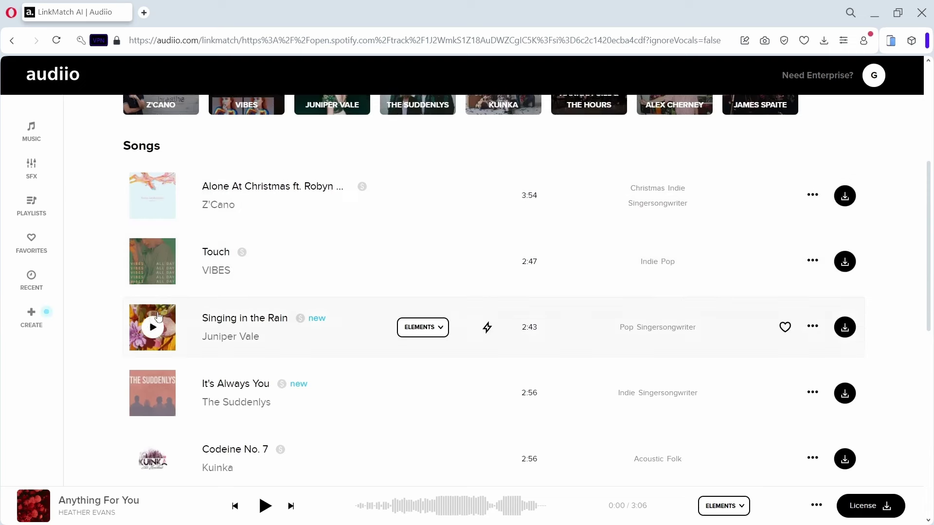
left_click(152, 196)
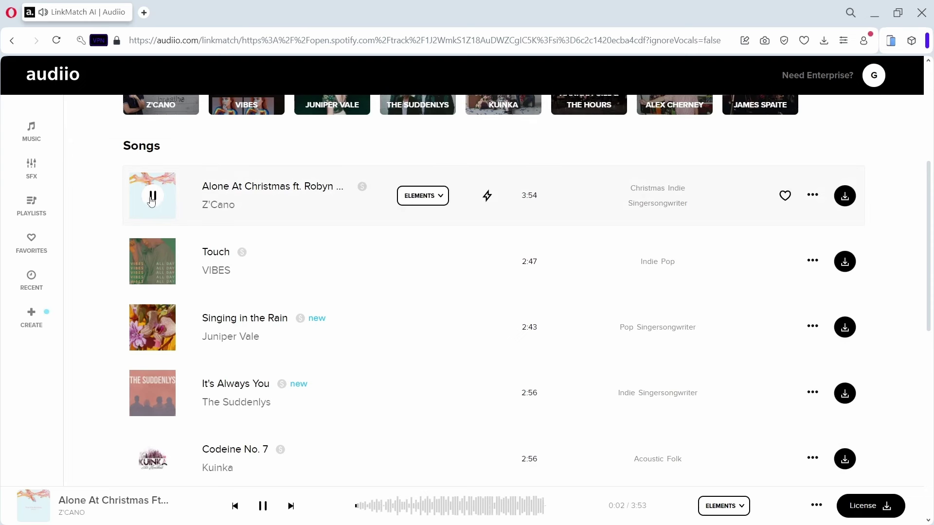
left_click(152, 197)
left_click(153, 262)
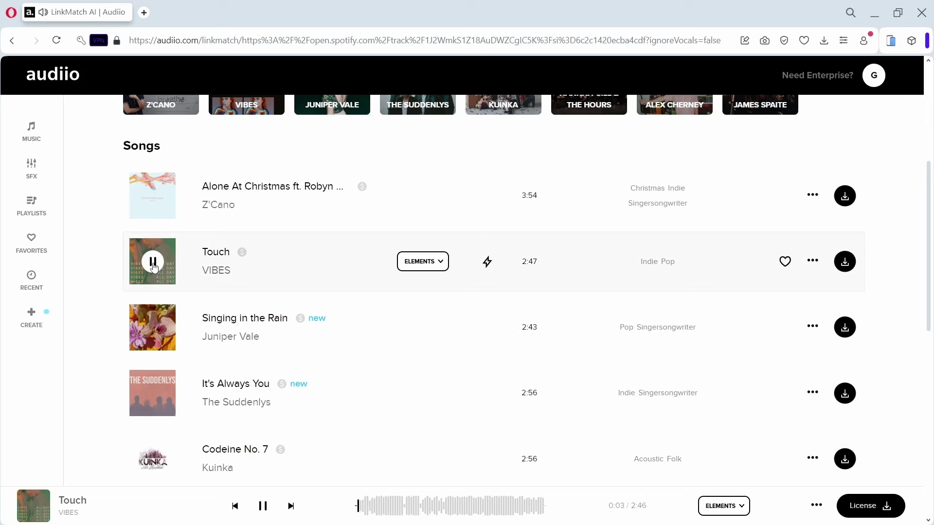
left_click(152, 262)
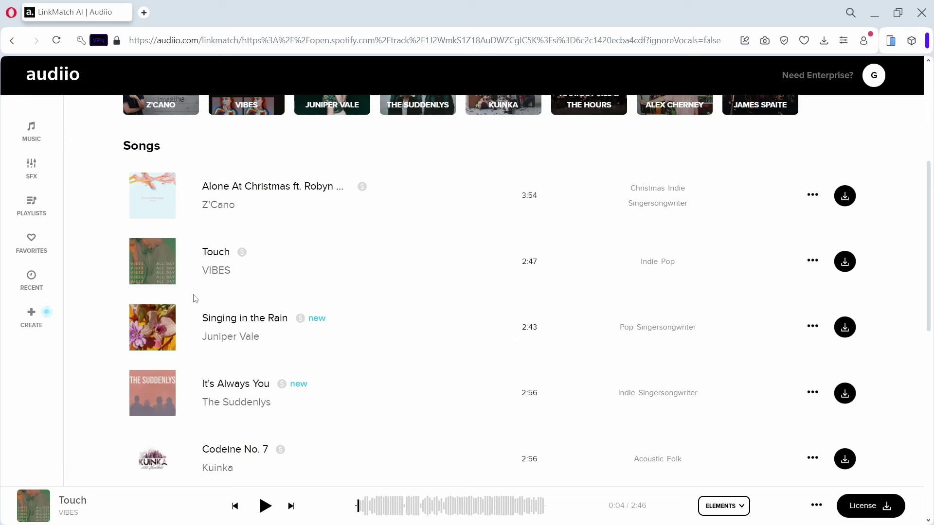
Find Singing in the Rain by Juniper Vale among the matches and open its Elements options
mouse_move(152, 330)
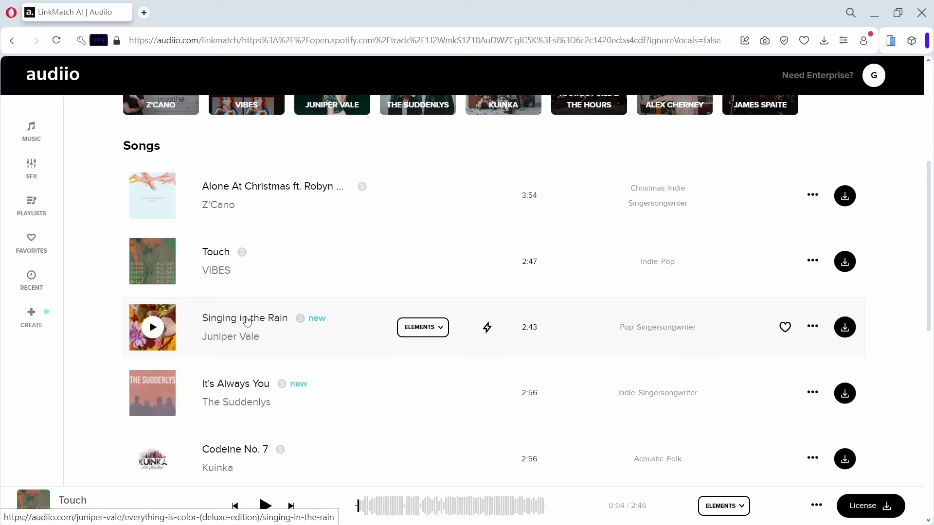
scroll(328, 268, "down", 1)
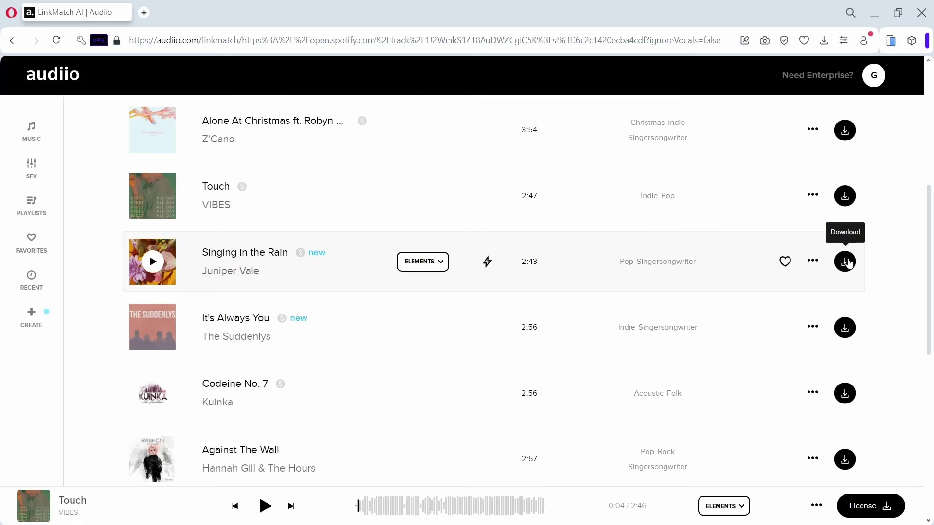
left_click(443, 264)
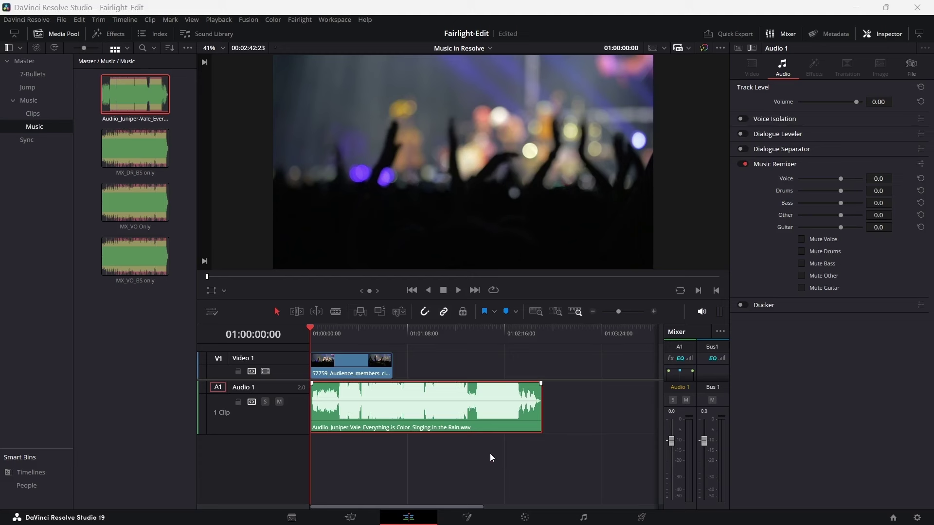
In DaVinci Resolve, switch to the Fairlight page and enlarge the Audio 1 track height to display its waveforms
left_click(585, 518)
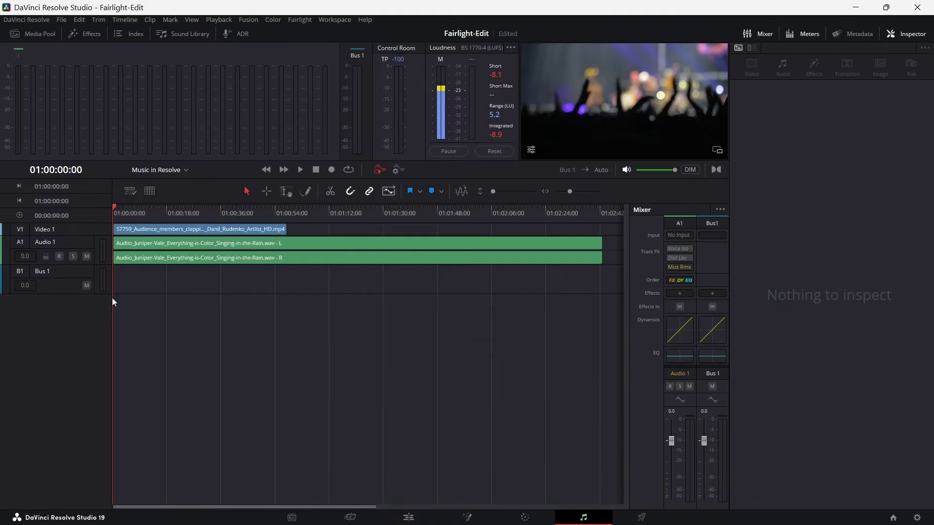
left_click_drag(83, 265, 101, 399)
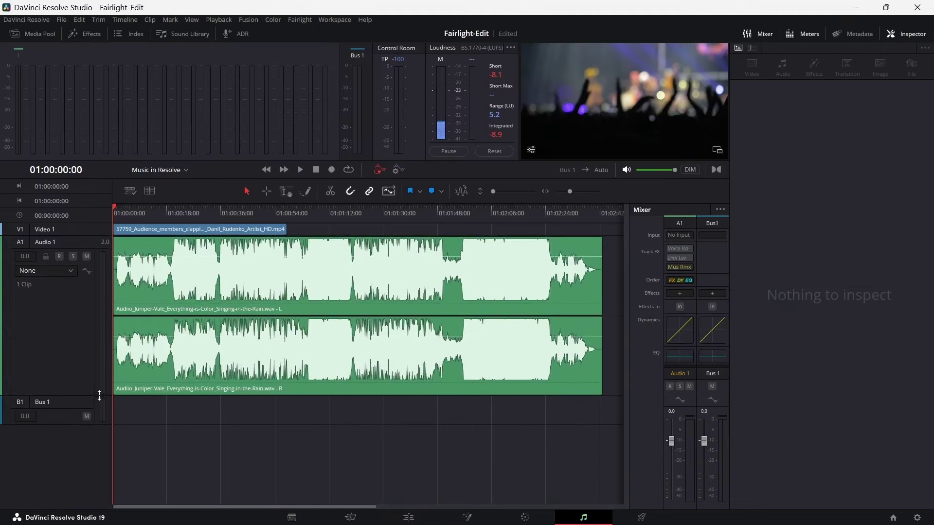
Hide the automation controls and play the song from its start into the first loud section
left_click(380, 171)
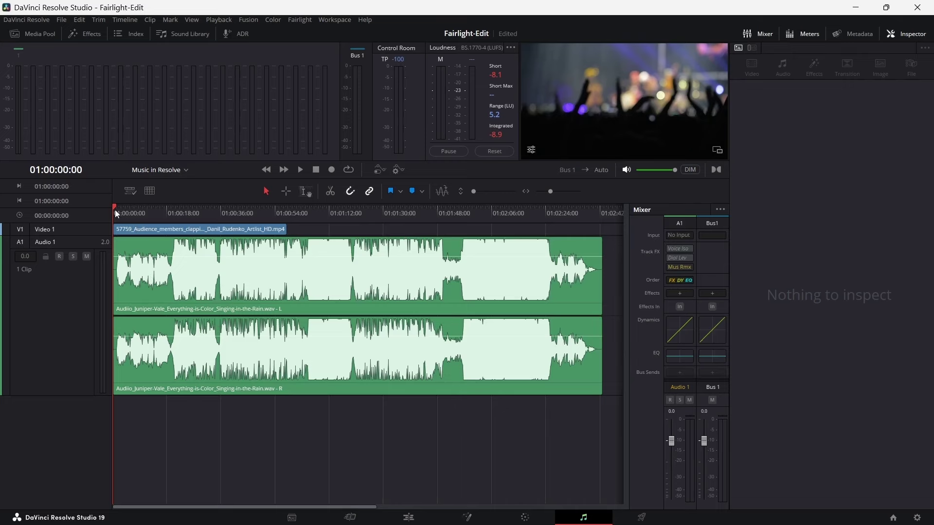
left_click(301, 170)
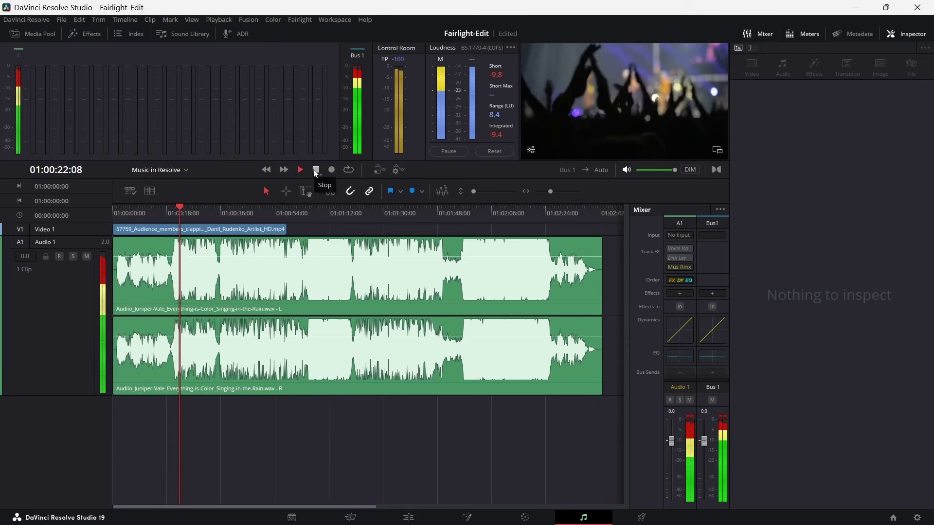
left_click(315, 170)
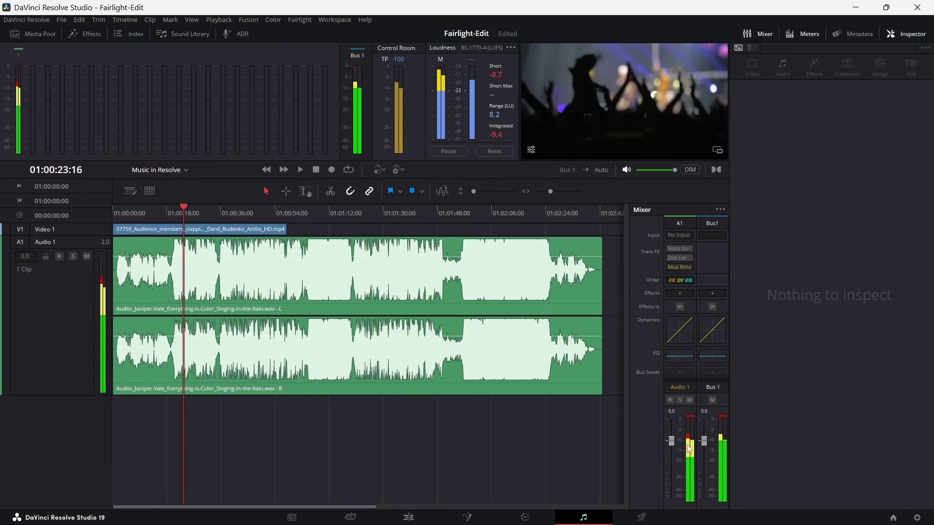
Lower the Audio 1 track level to about -6.7 dB and briefly play the song to check it
left_click_drag(670, 447, 674, 461)
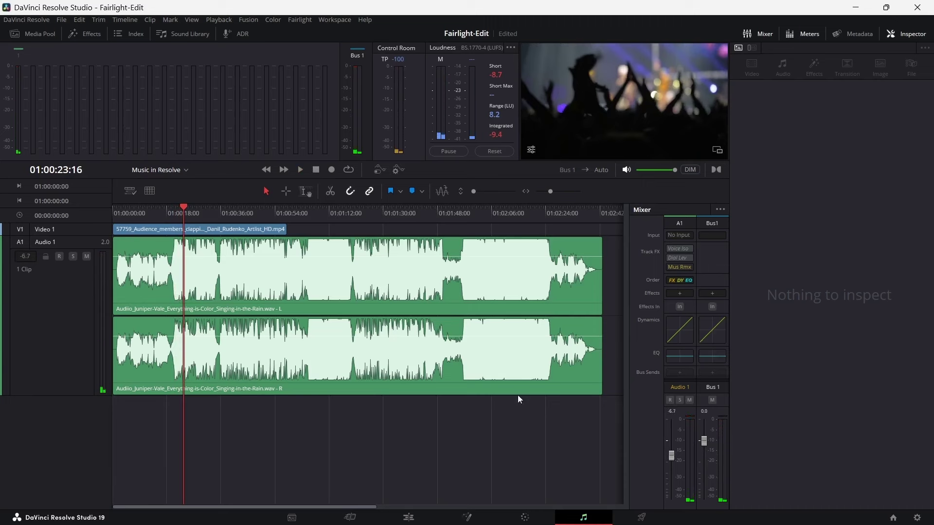
key("space")
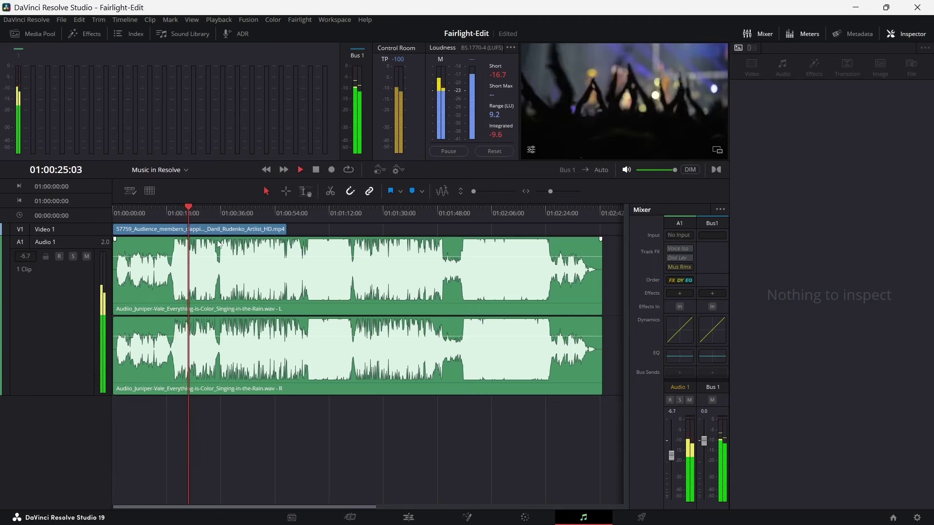
key("space")
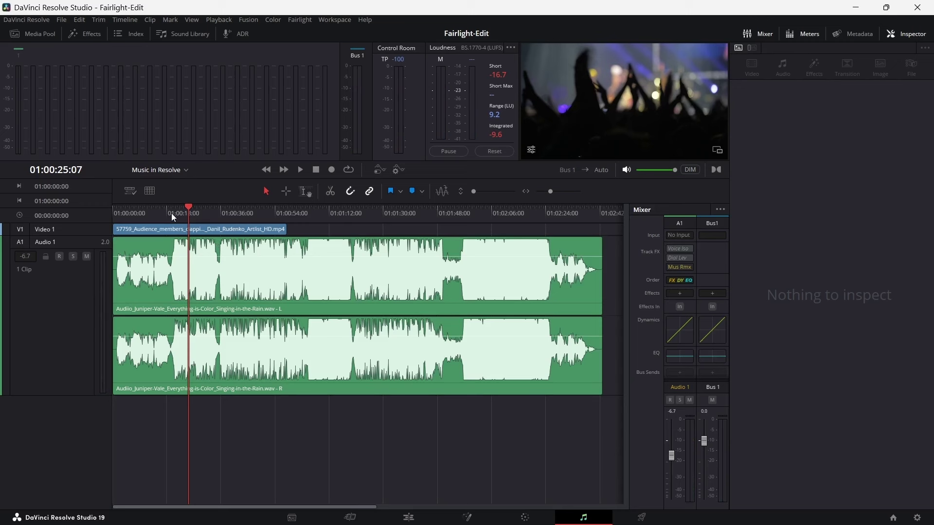
Enlarge the Audio 1 track height and play the start of the first loud section from 01:00:20:13
left_click(171, 213)
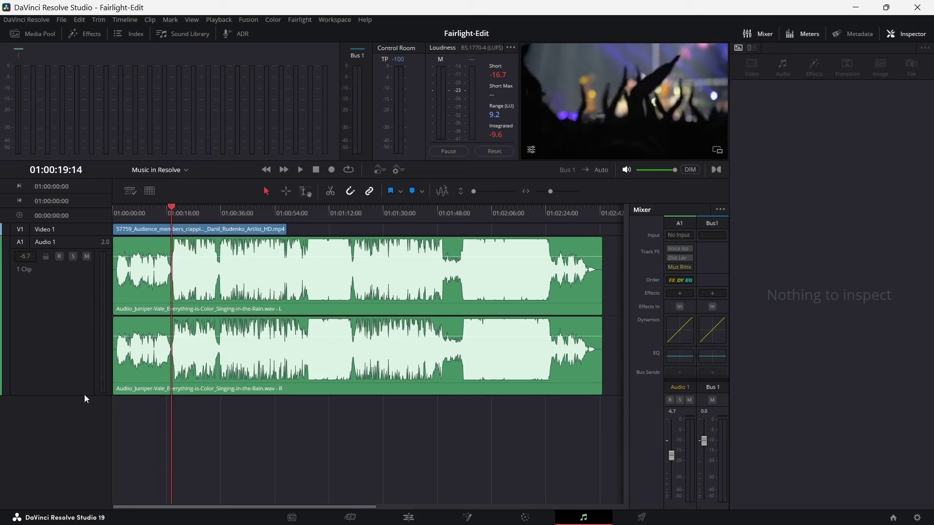
left_click_drag(80, 395, 86, 435)
left_click_drag(173, 211, 174, 210)
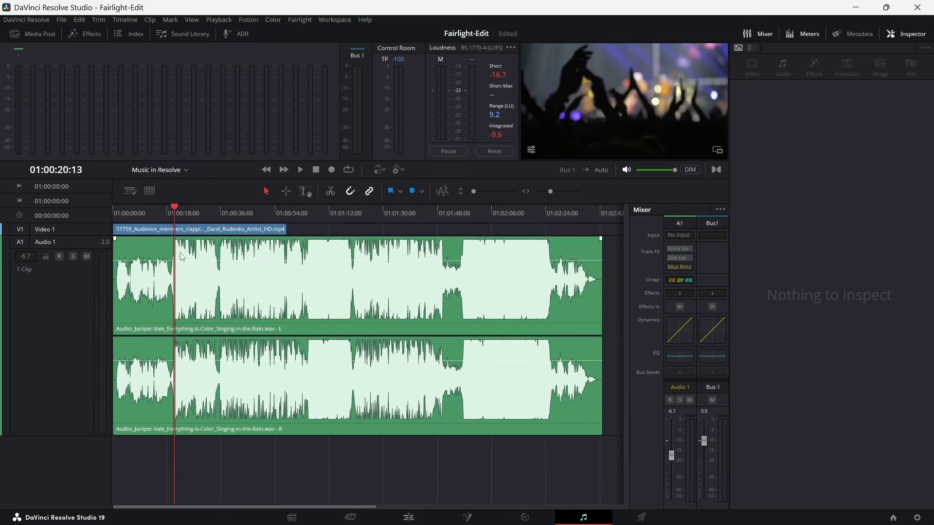
key("space")
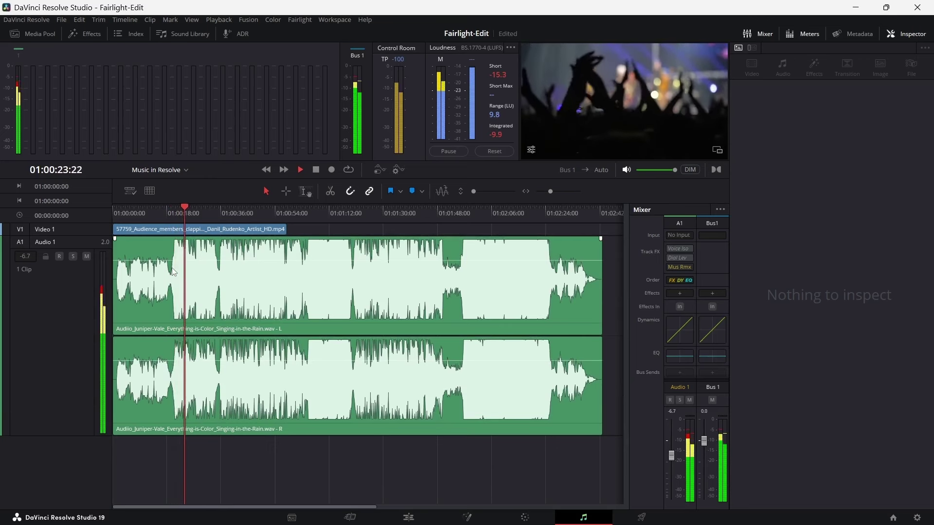
key("space")
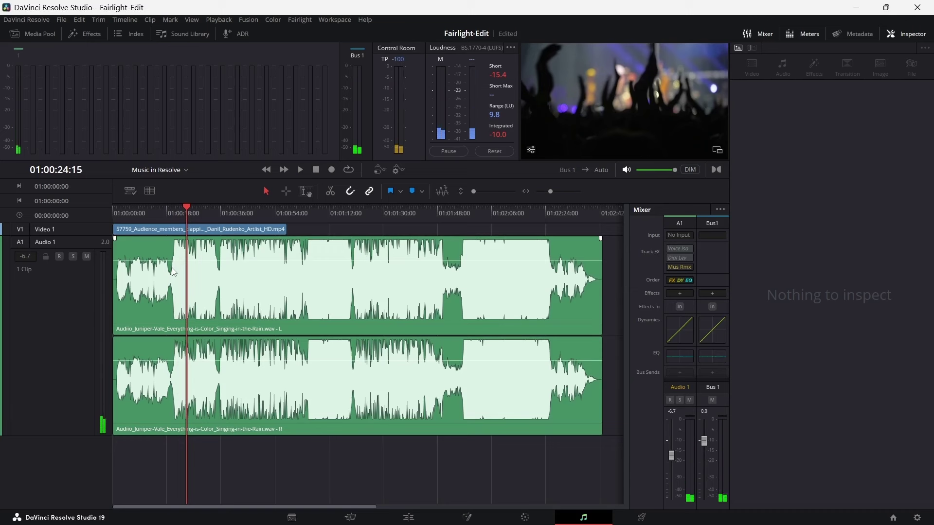
Place the playhead at 01:00:16:00, shortly before the first loud section, and save the project
left_click(171, 209)
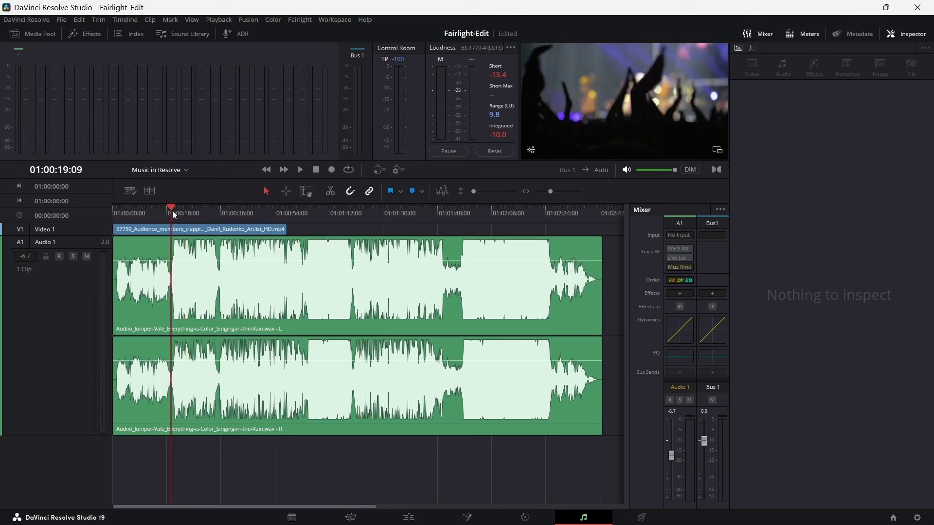
scroll(173, 214, "up", 5)
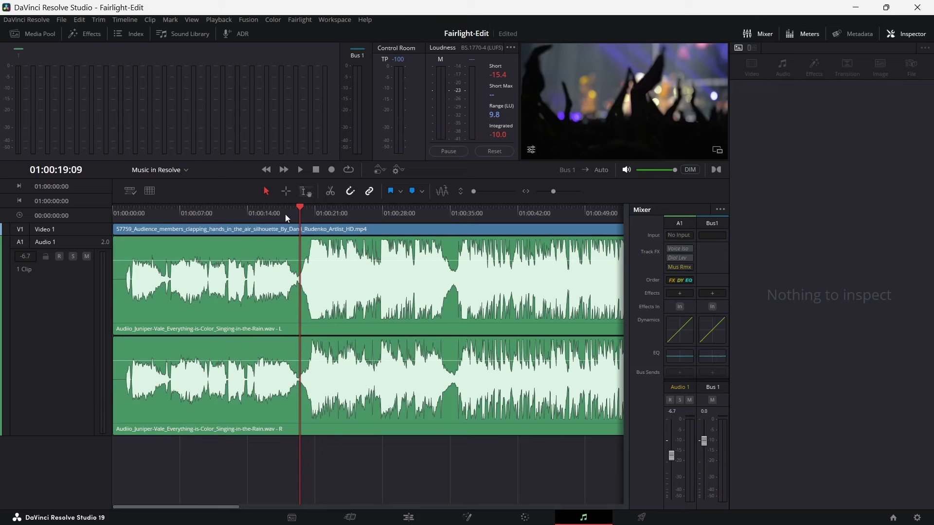
left_click(267, 216)
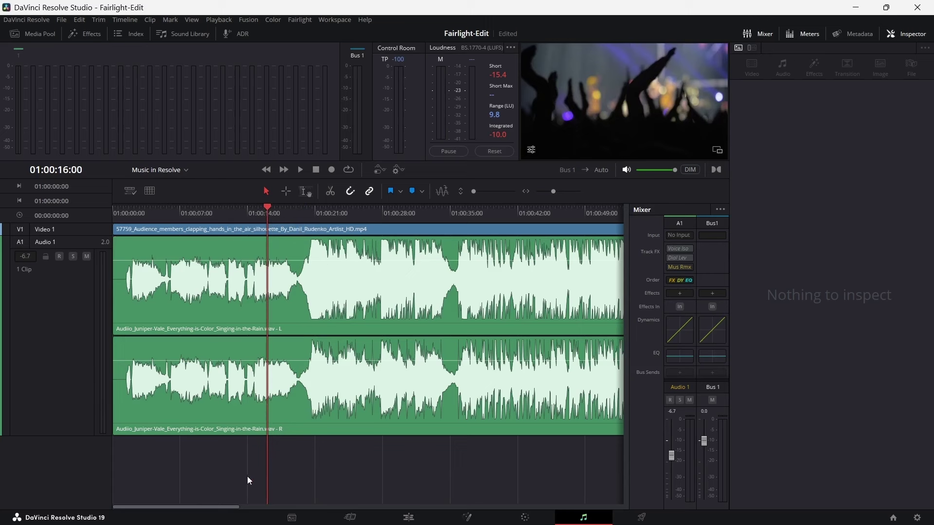
key("m")
key("ctrl+s")
left_click(267, 218)
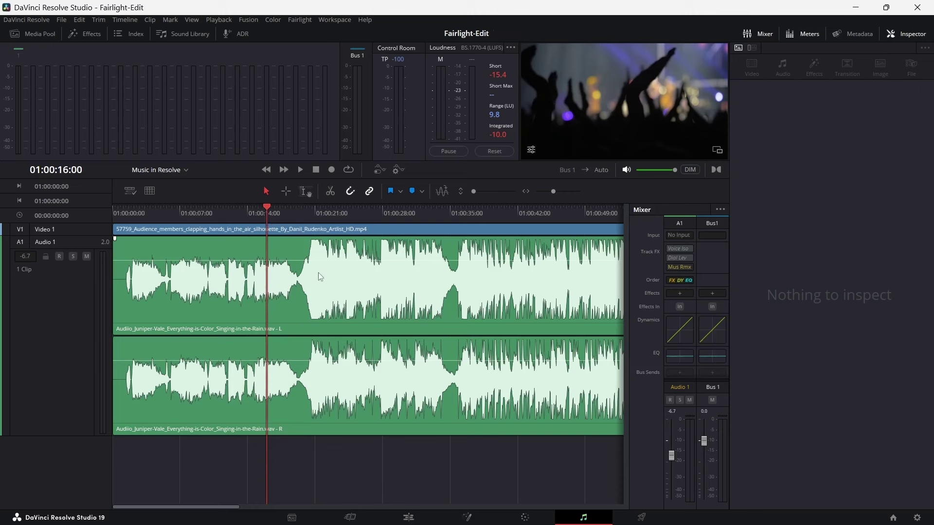
key("ctrl+s")
Play the song from 01:00:16:00 and add timeline markers on the beats from about 01:00:20:21 until stopping at 01:00:30:00
left_click(299, 170)
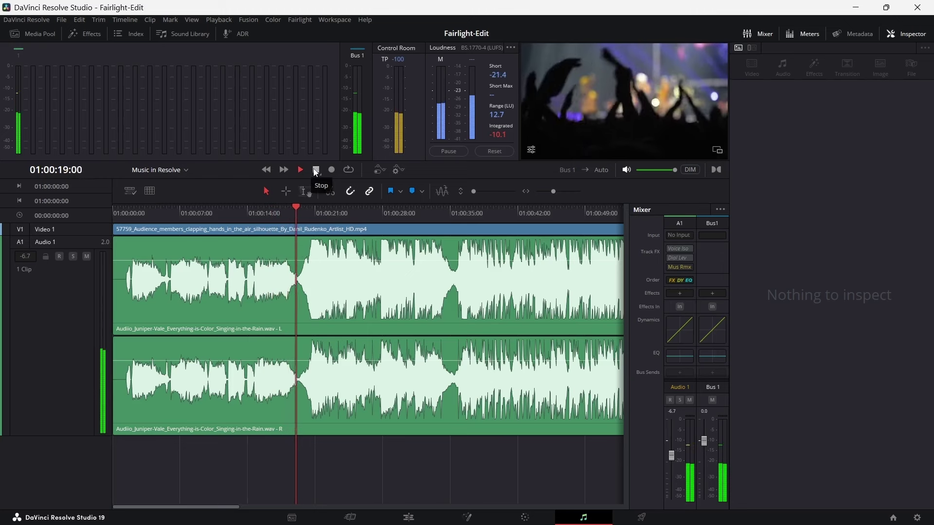
key("m")
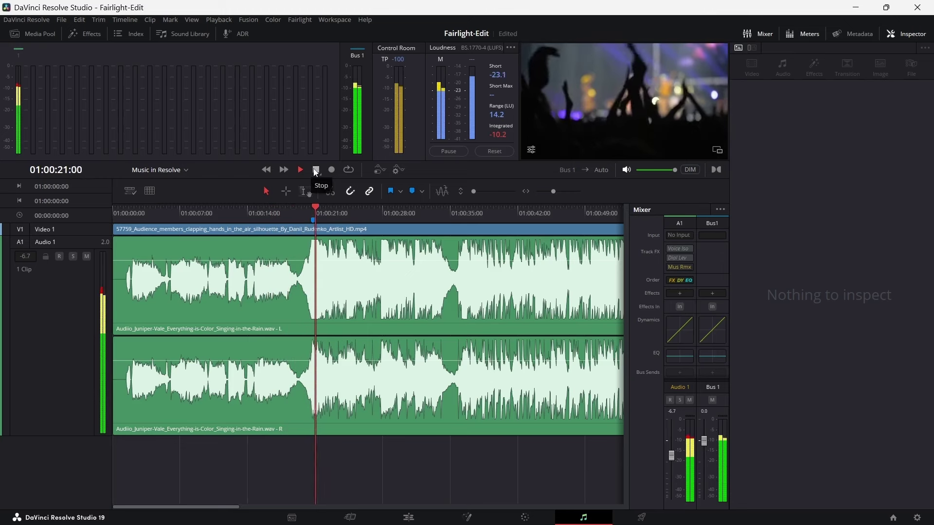
key("m")
key("m")
key("m")
key("m")
key("m")
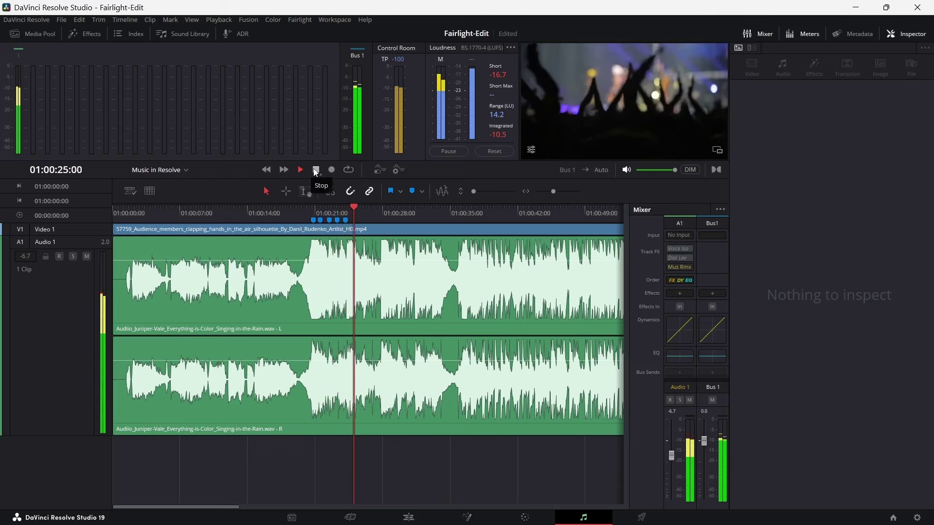
key("m")
key("m")
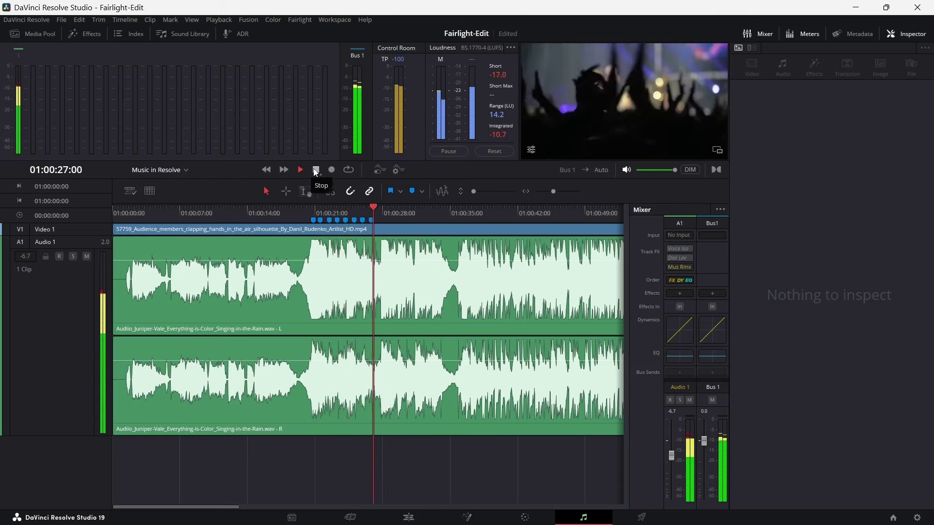
key("m")
key("m")
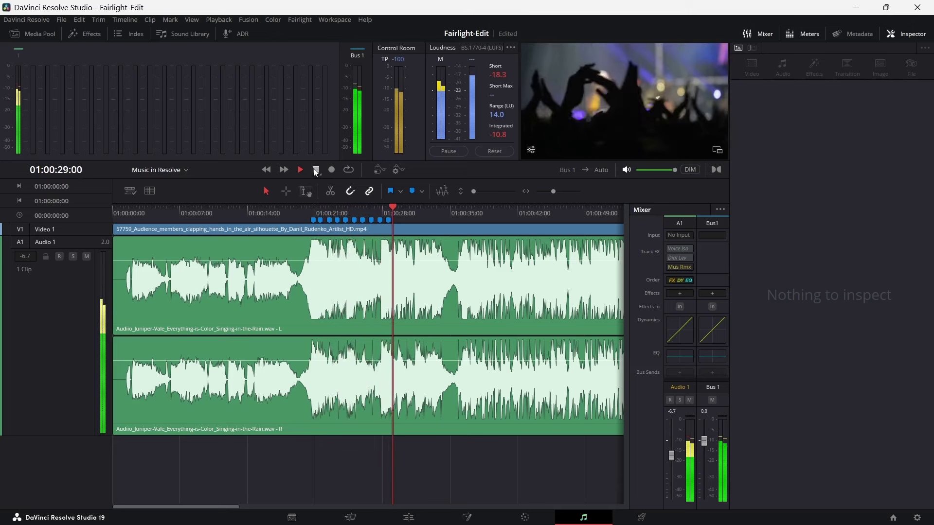
key("m")
left_click(315, 170)
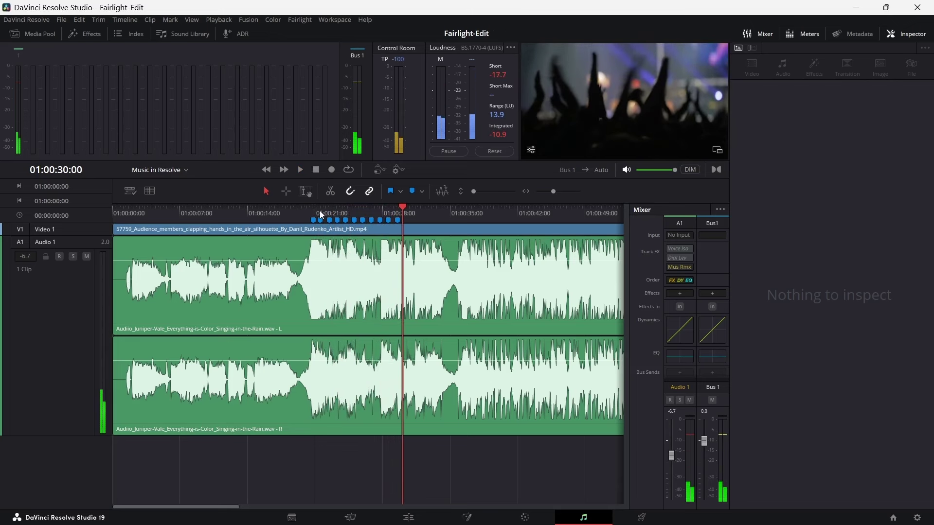
Move the first beat marker to 01:00:20:15 so it lines up with the waveform's loud onset
left_click(307, 211)
key("ctrl+equal")
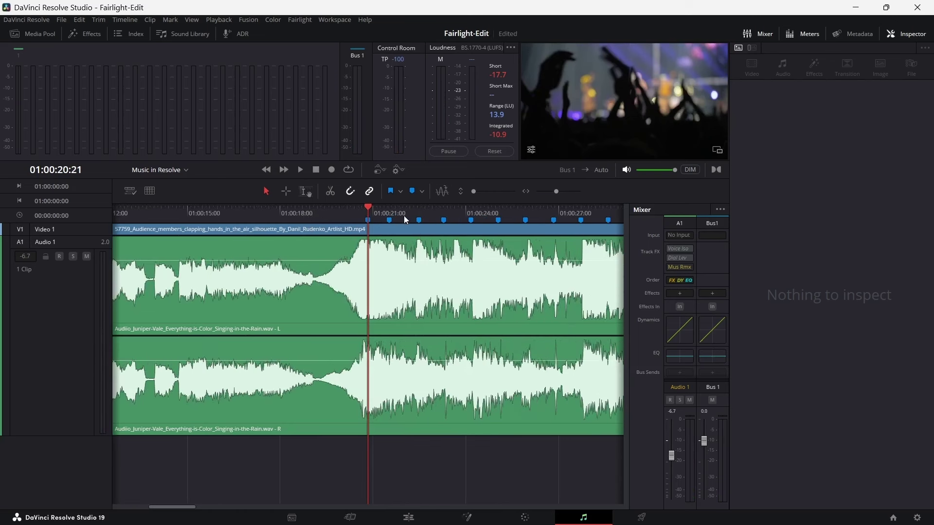
key("ctrl+equal")
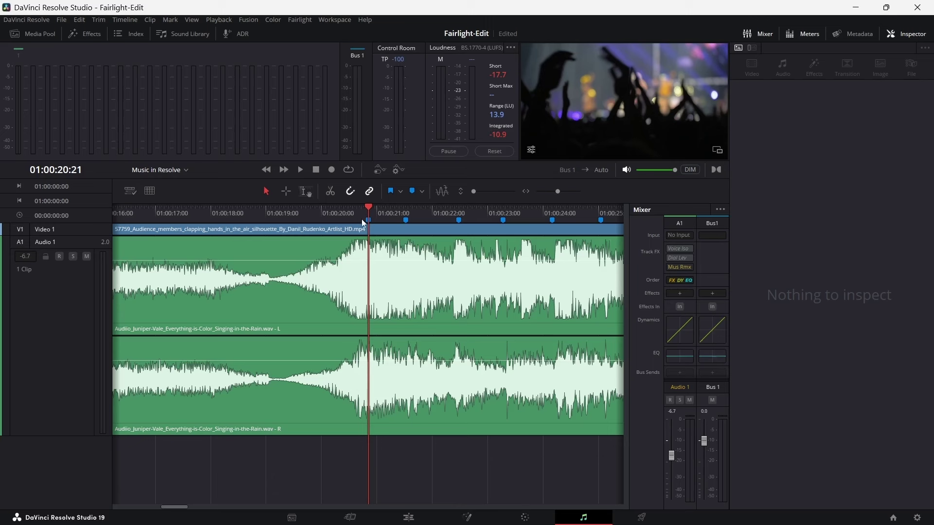
left_click_drag(368, 223, 355, 222)
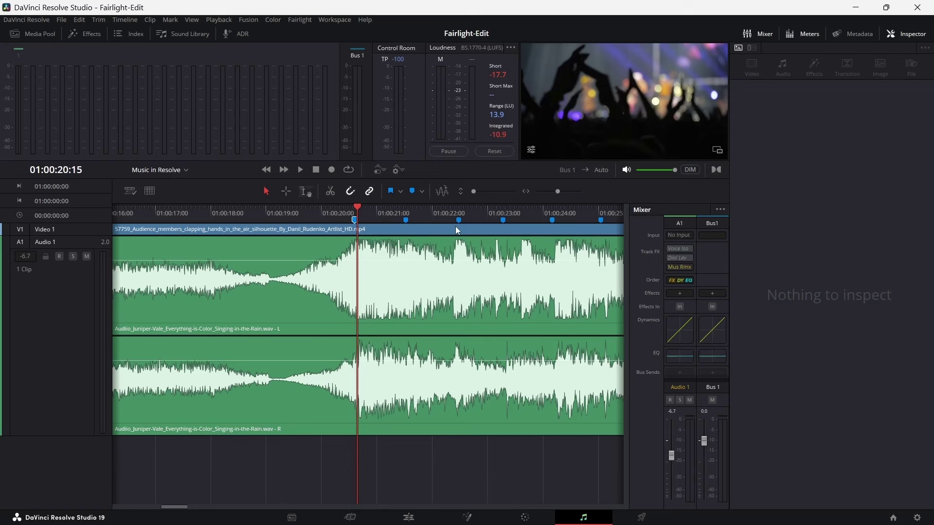
Switch to the Edit page, select all the beat markers on the timeline and delete them
left_click(407, 519)
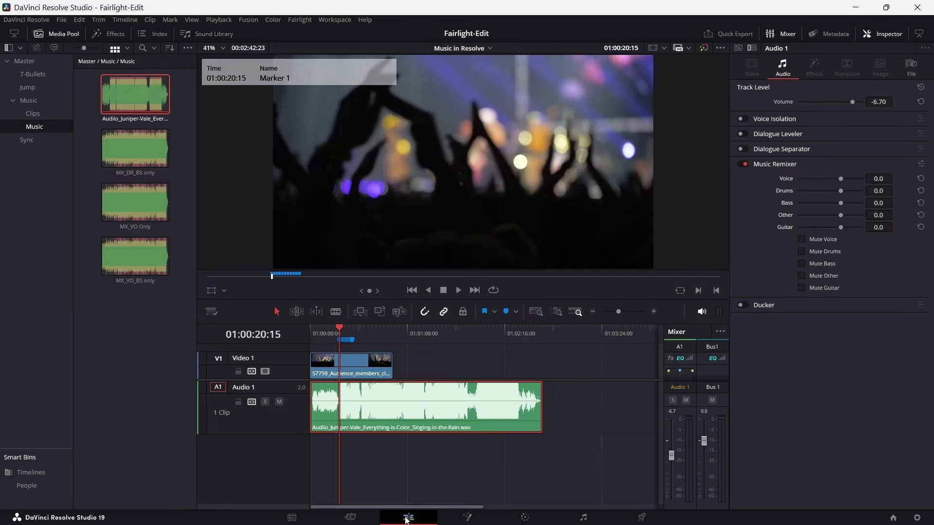
left_click(363, 347)
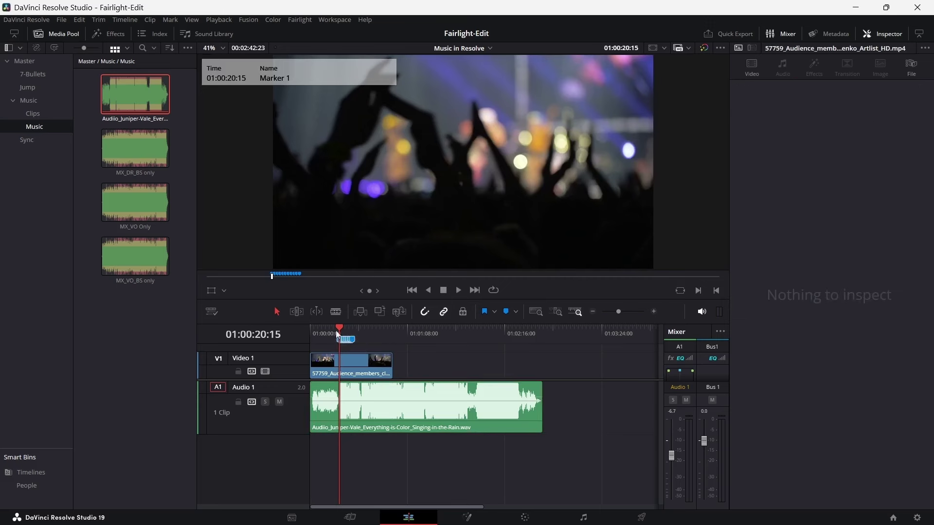
key("Delete")
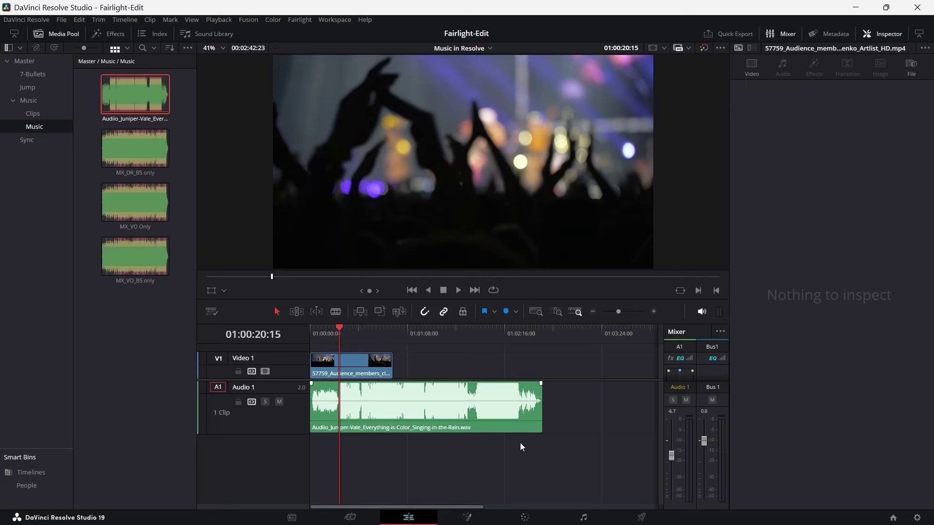
Return to the Fairlight page and switch the timeline grid's time scale from Timecode to Tempo
left_click(583, 517)
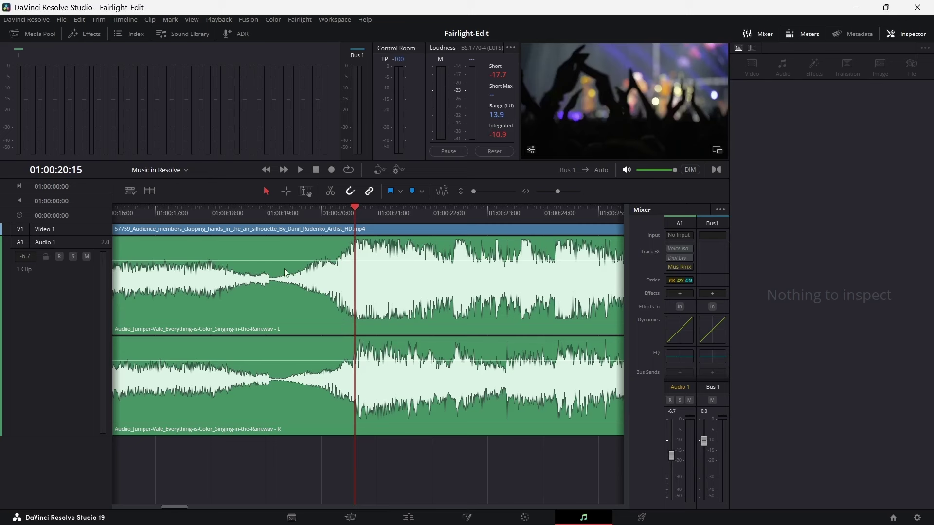
left_click(149, 191)
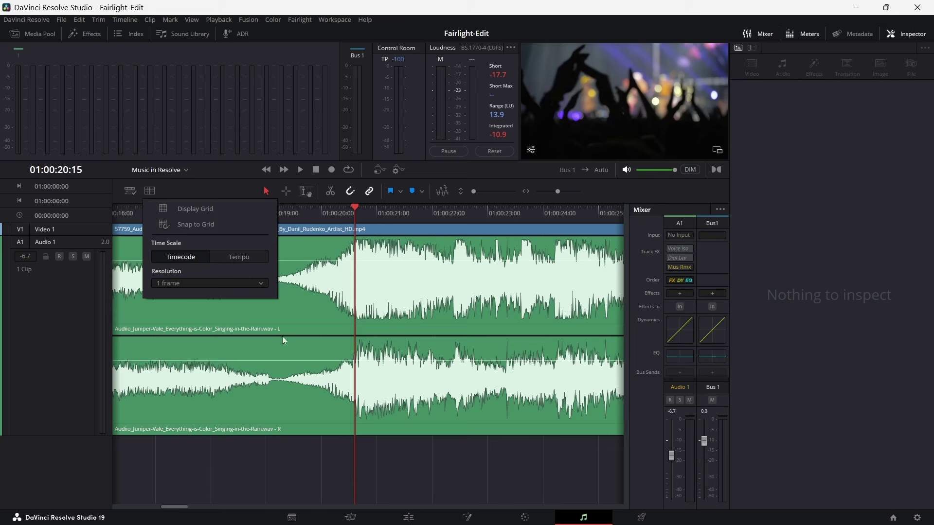
left_click(307, 212)
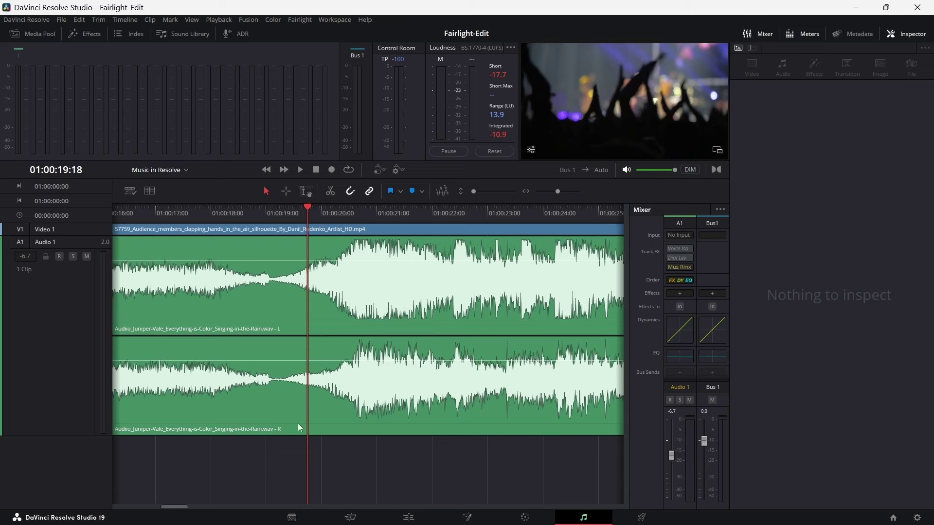
left_click(150, 191)
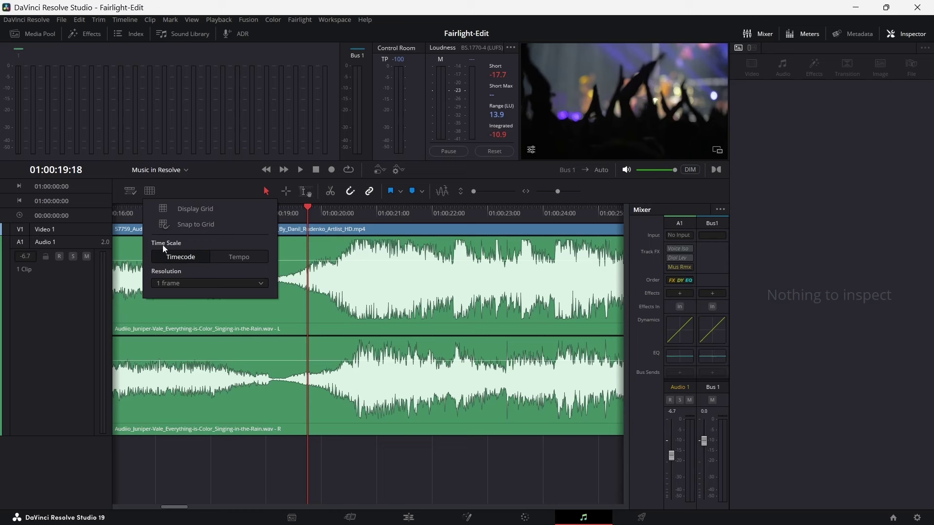
left_click(235, 261)
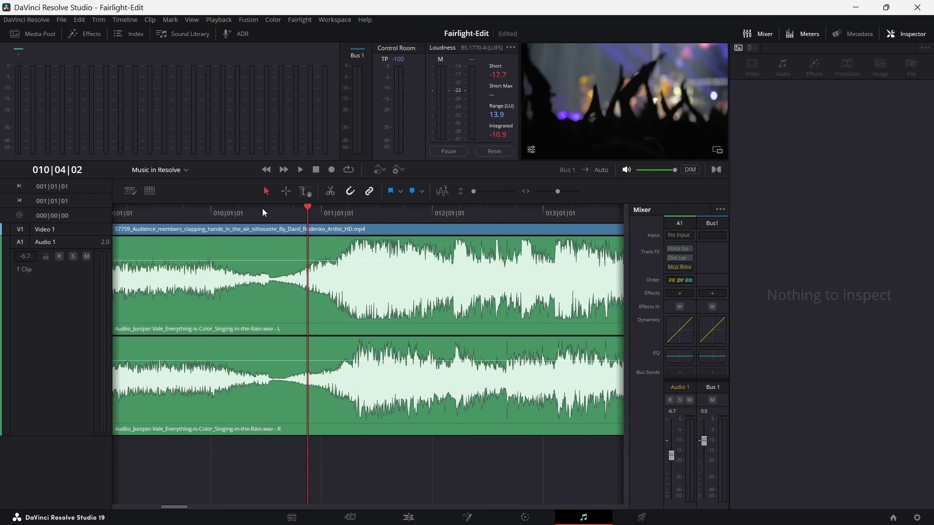
Examine the tempo grid's resolution, time signature, tempo and song start settings against the waveform
left_click(152, 192)
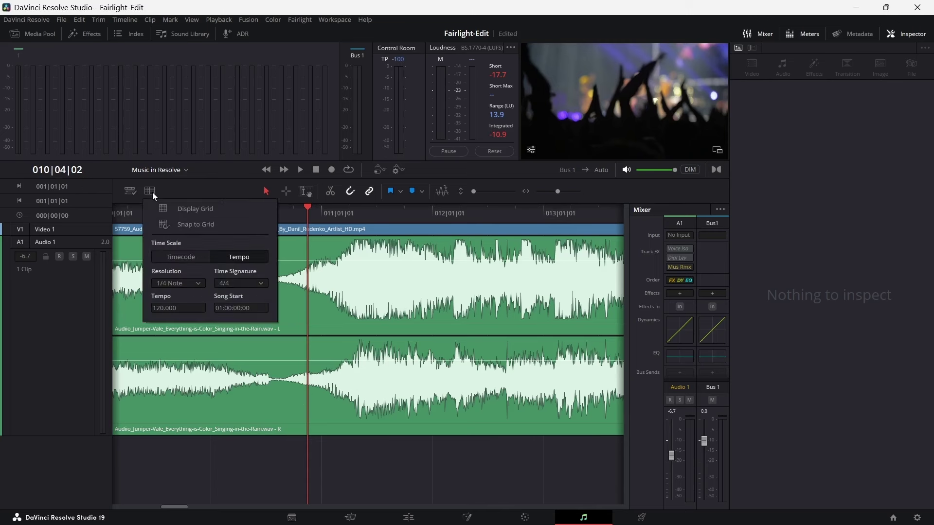
left_click(303, 210)
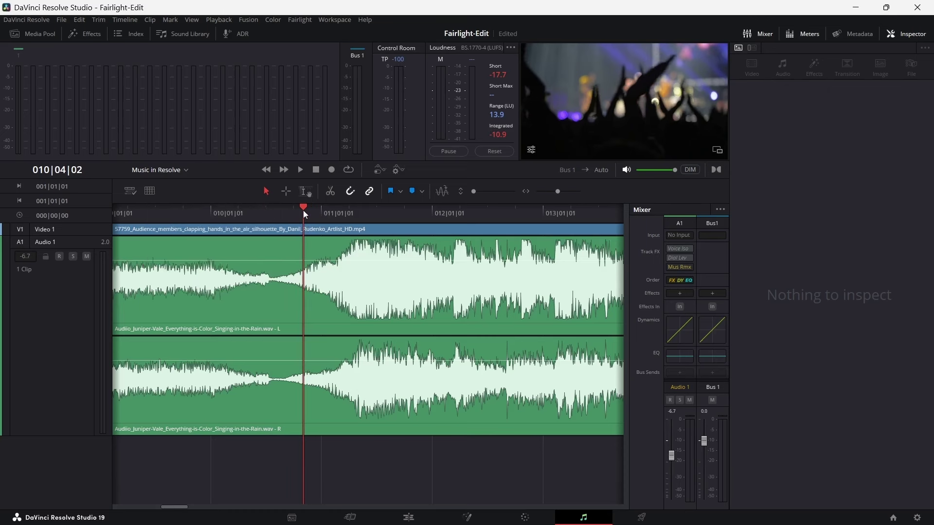
left_click(151, 193)
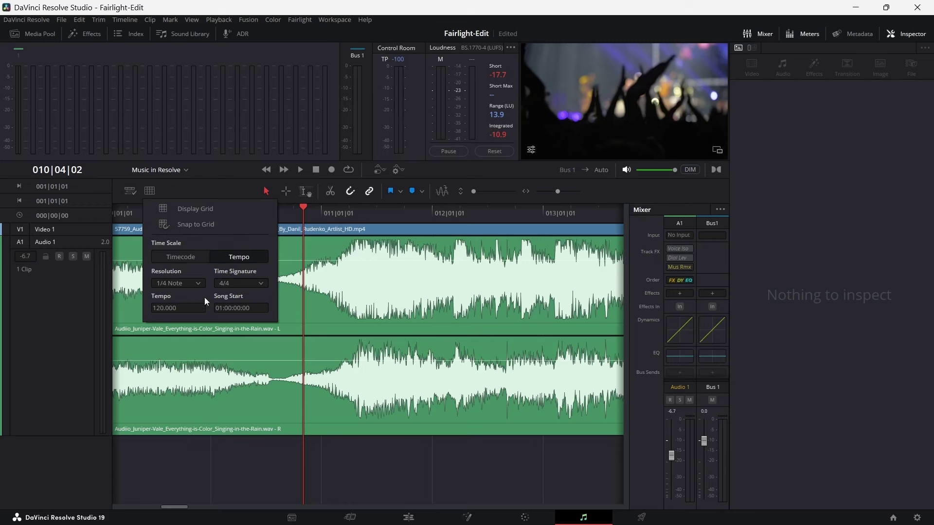
left_click(296, 216)
scroll(296, 214, "down", 4)
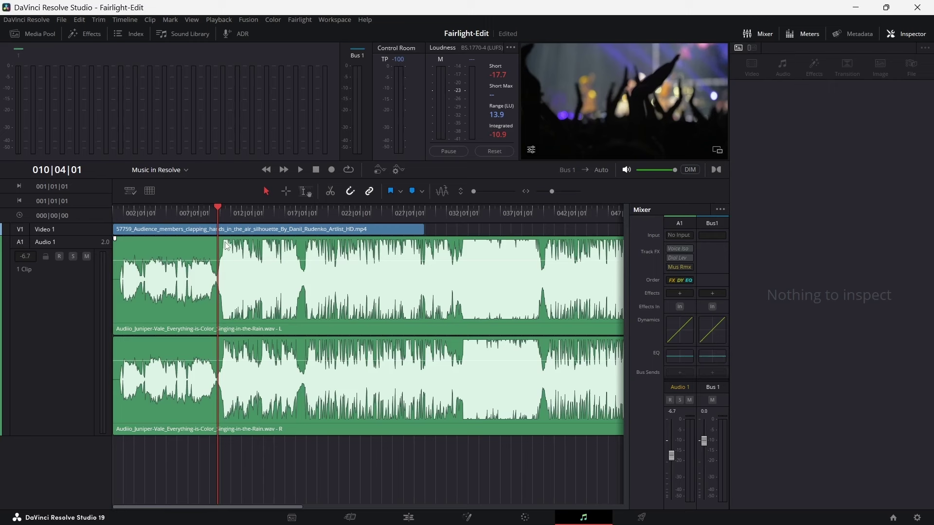
Try out the tap BPM counter on beatsperminuteonline.com with a few test taps and reload the page
left_click(150, 192)
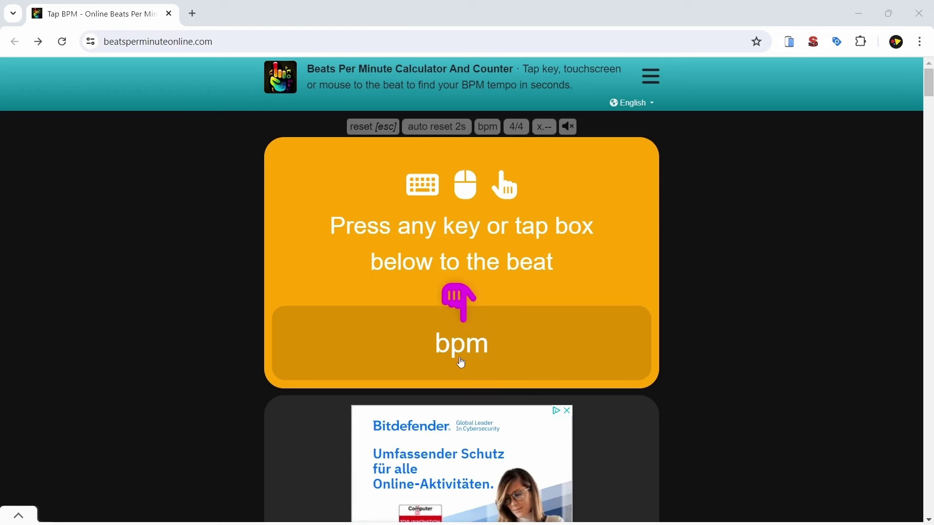
left_click(500, 344)
left_click(501, 344)
left_click(501, 341)
left_click(501, 341)
left_click(501, 342)
left_click(502, 340)
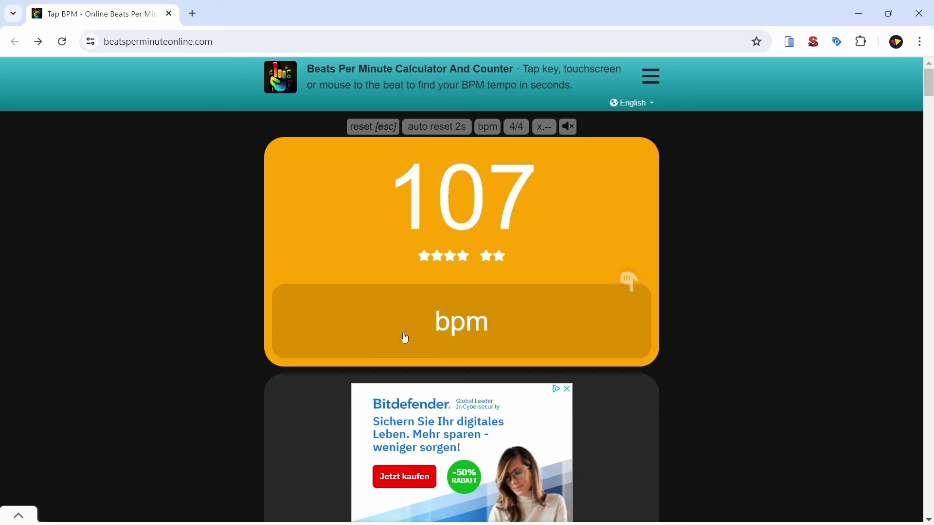
left_click_drag(371, 190, 542, 180)
left_click(542, 180)
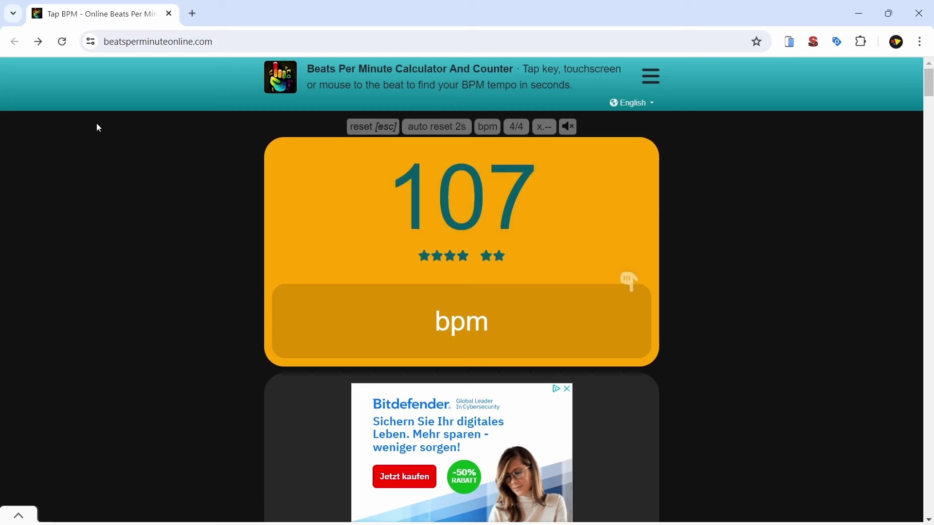
left_click(63, 42)
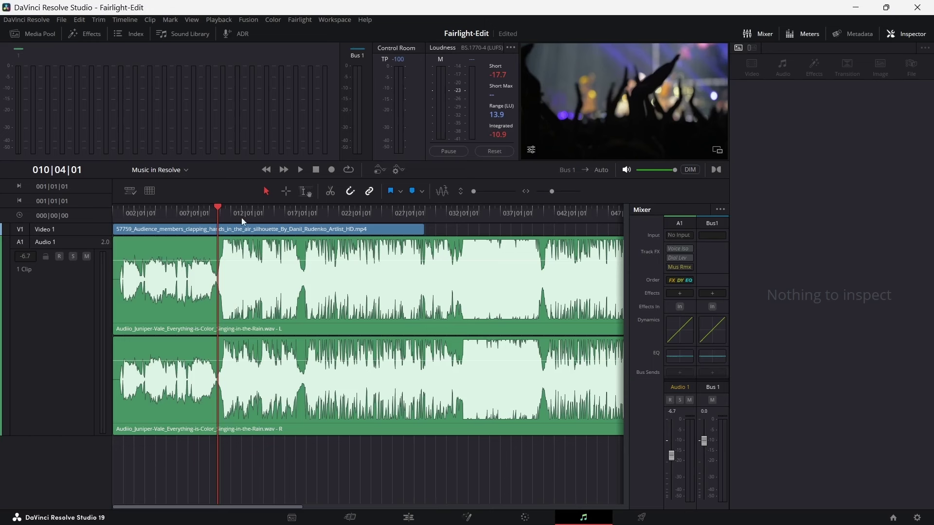
Play the song from its loud section in Resolve and tap along in the browser's BPM counter to measure the tempo
left_click(223, 210)
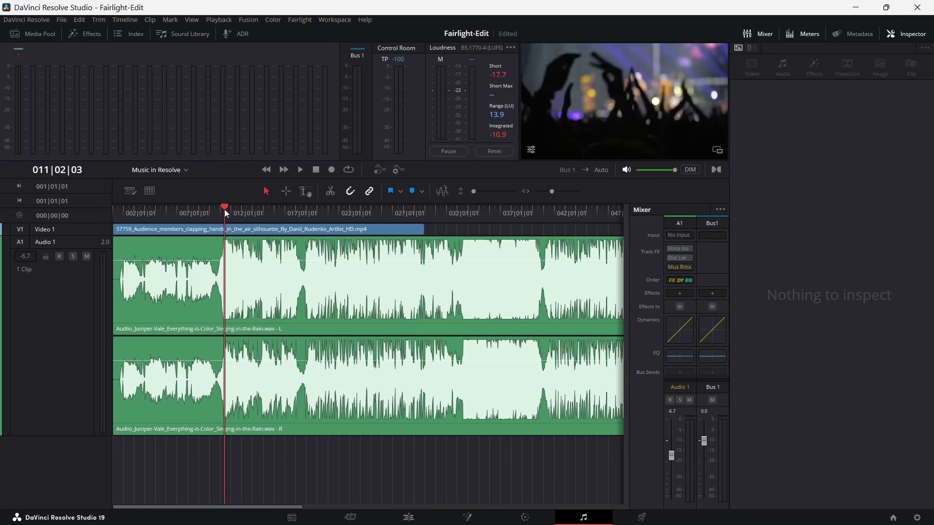
left_click(298, 170)
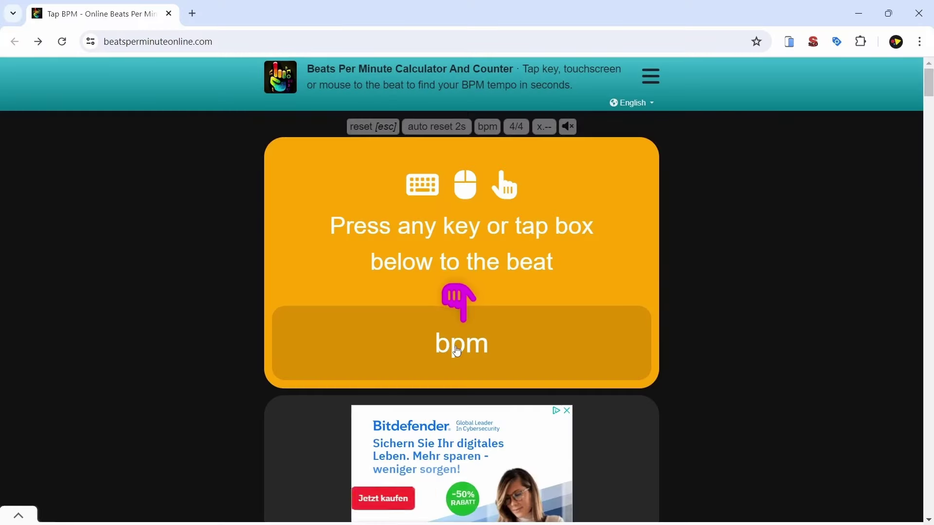
left_click(457, 351)
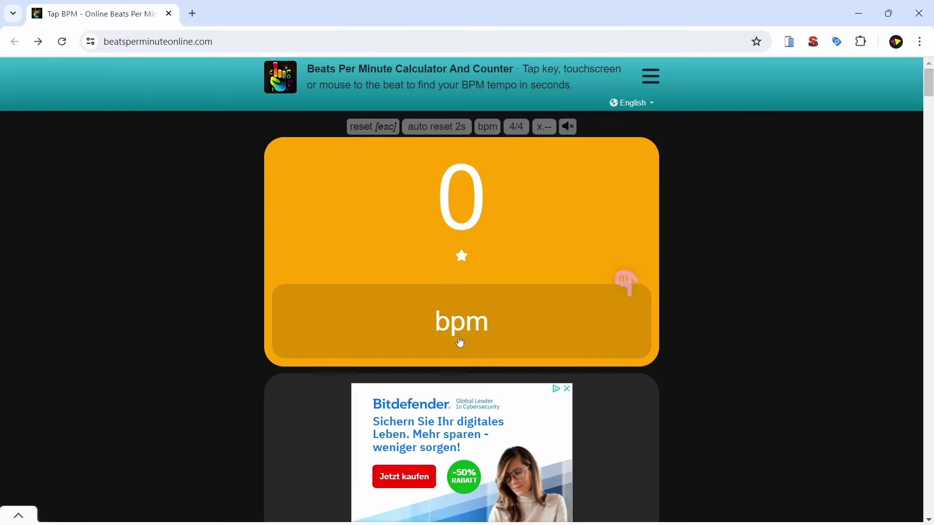
left_click(461, 332)
left_click(461, 332)
left_click(461, 332)
left_click(461, 332)
left_click(461, 332)
left_click(461, 332)
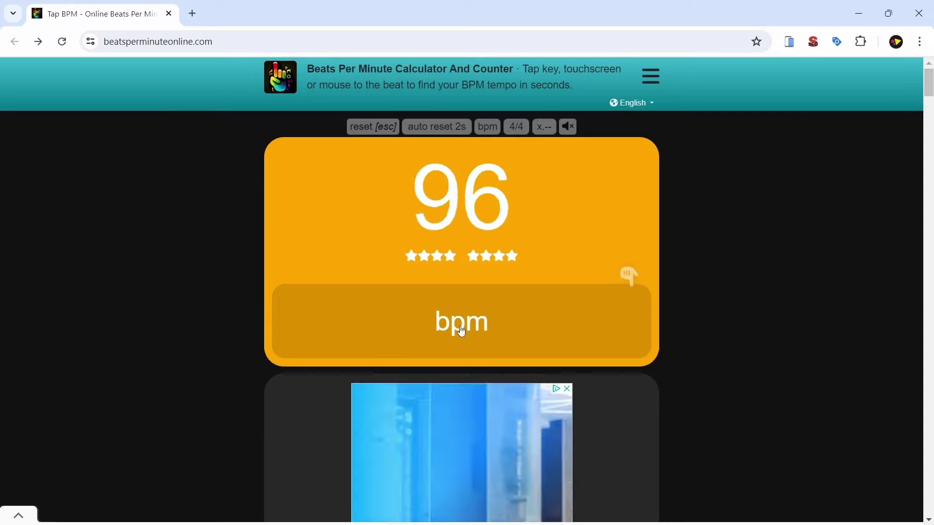
left_click(462, 332)
left_click(462, 332)
left_click(462, 332)
left_click(462, 333)
left_click(462, 332)
left_click(462, 332)
left_click(462, 332)
left_click(462, 332)
left_click(462, 333)
left_click(461, 332)
left_click(462, 332)
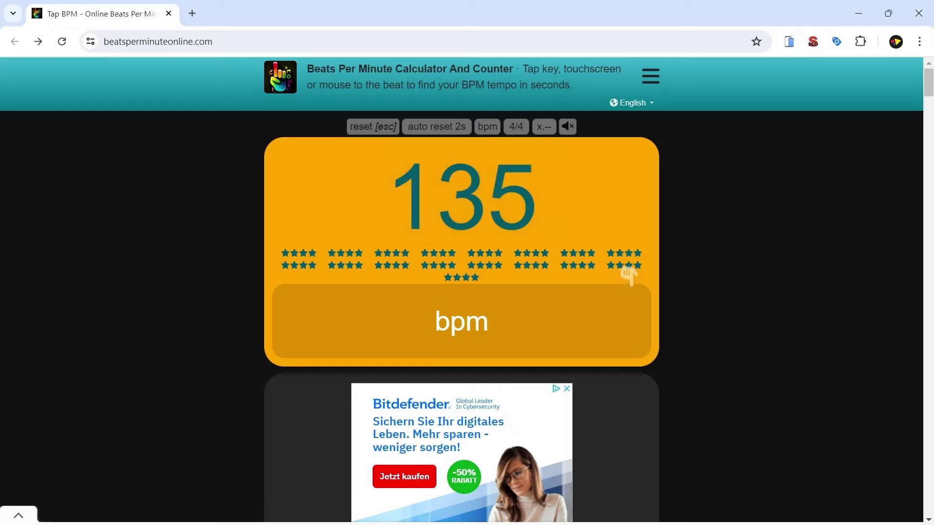
Return to DaVinci Resolve and set the timeline grid's tempo to 135
key("alt+Tab")
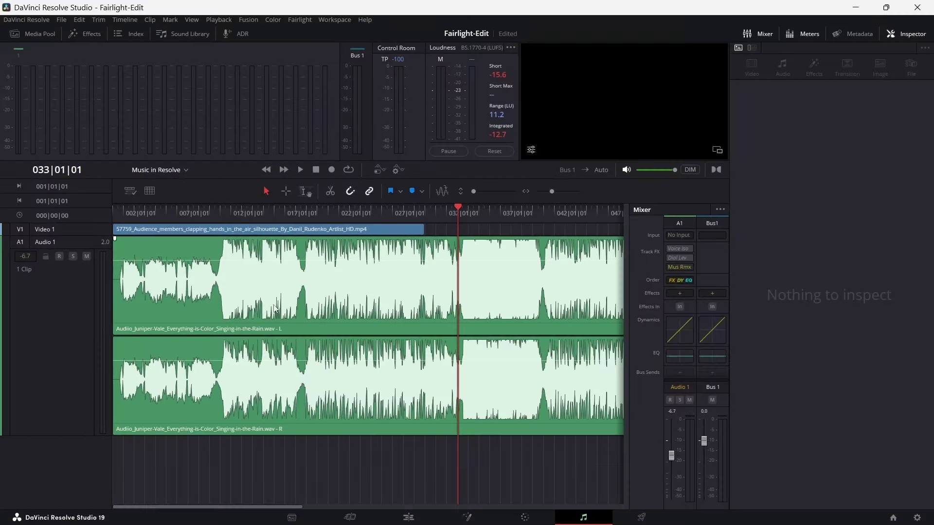
left_click(149, 192)
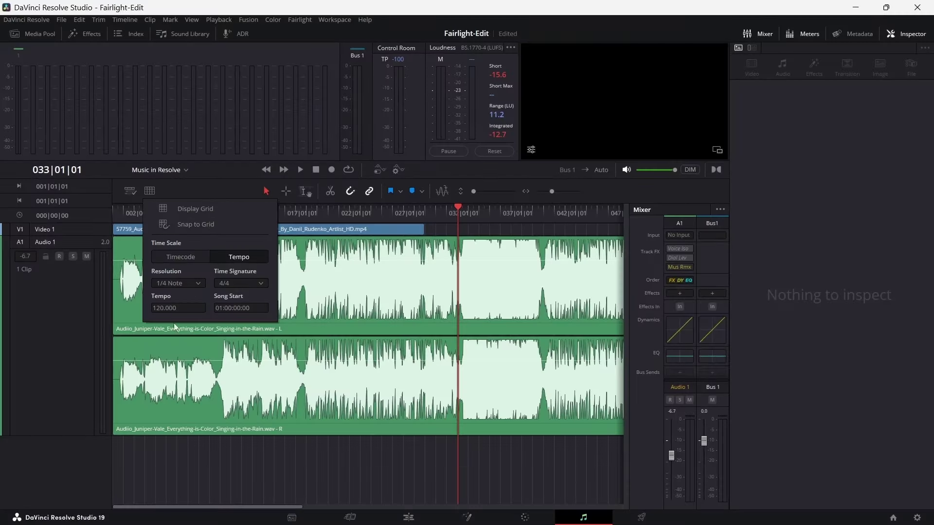
left_click(155, 308)
type("135")
key("Return")
left_click(222, 184)
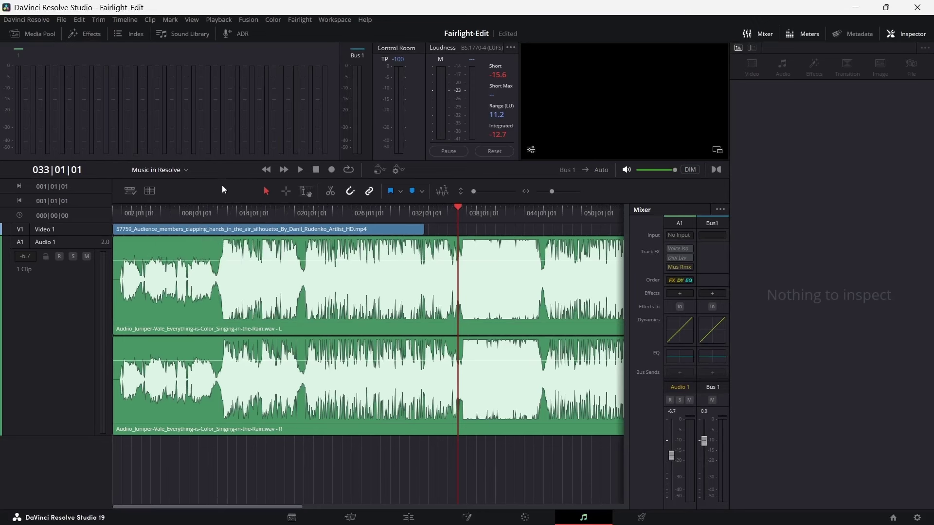
Add a marker at 012|03|02, where the waveform's loud section starts, and save the project
left_click(222, 220)
scroll(224, 217, "up", 5)
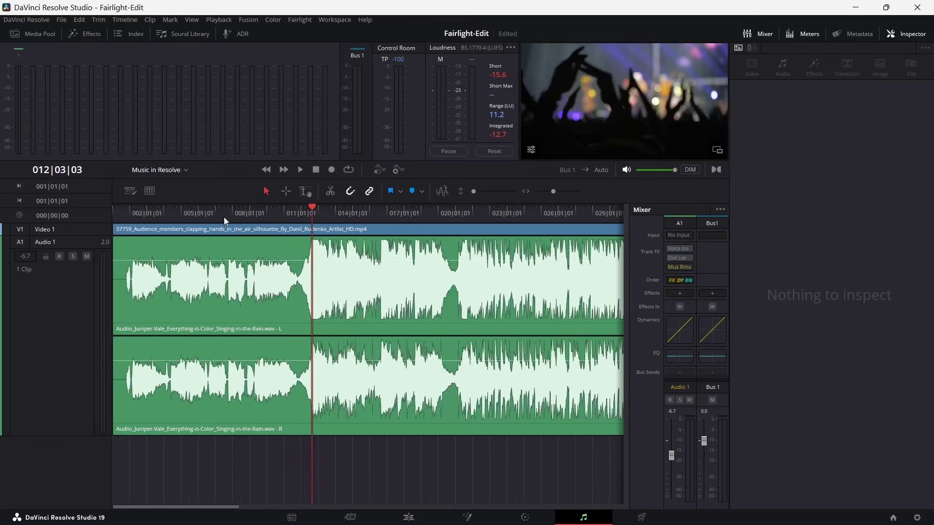
scroll(382, 228, "up", 3)
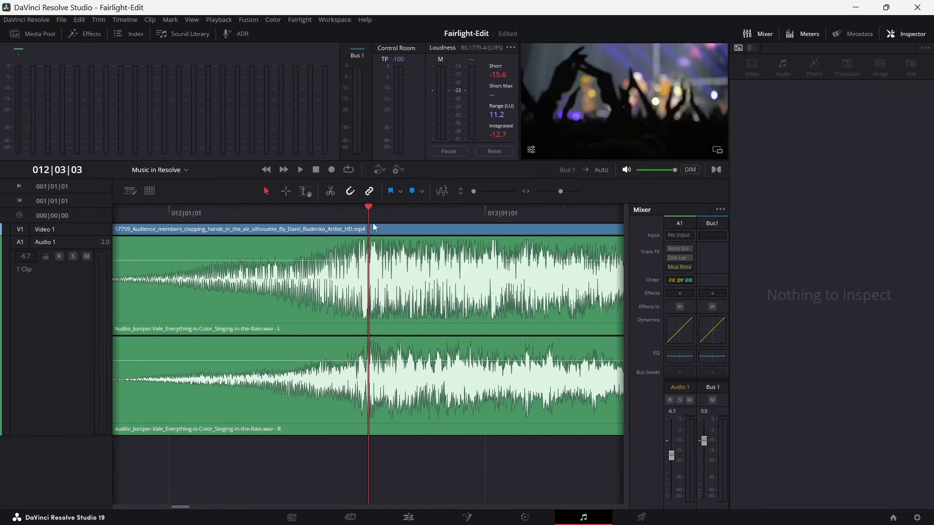
left_click_drag(367, 210, 363, 210)
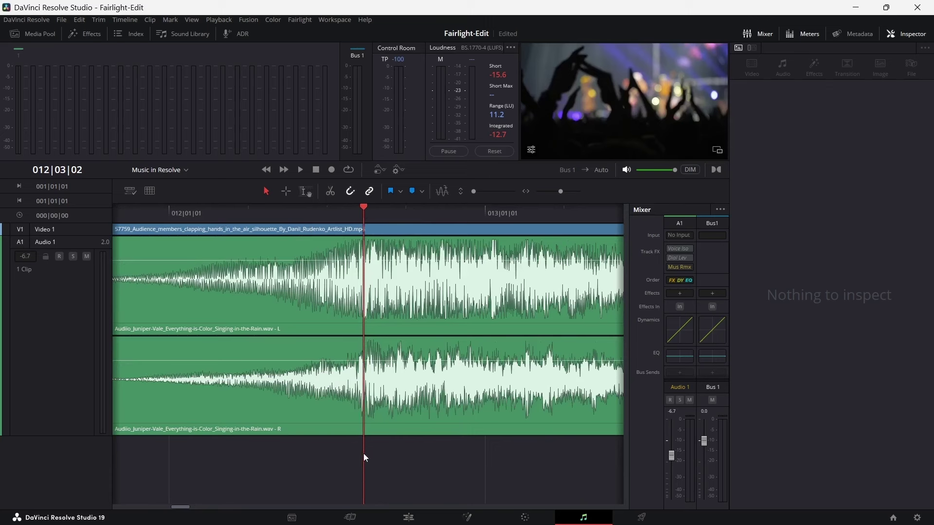
left_click(149, 190)
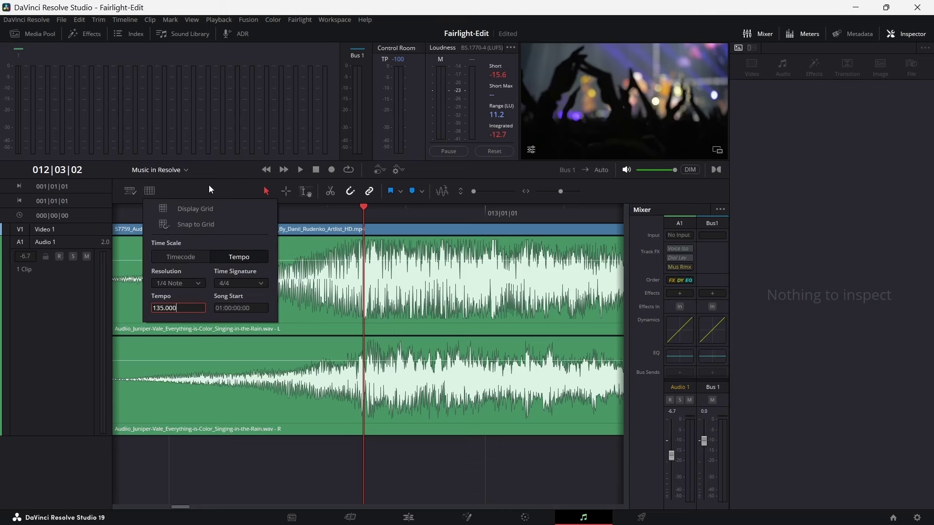
key("Escape")
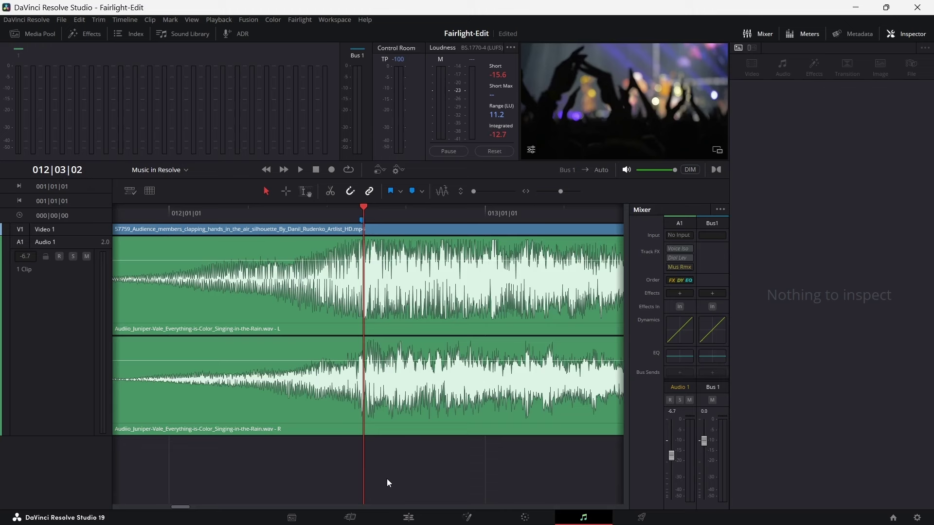
key("ctrl+s")
Switch the grid's time scale to Timecode and copy the time of the marker at the loud onset
left_click(150, 191)
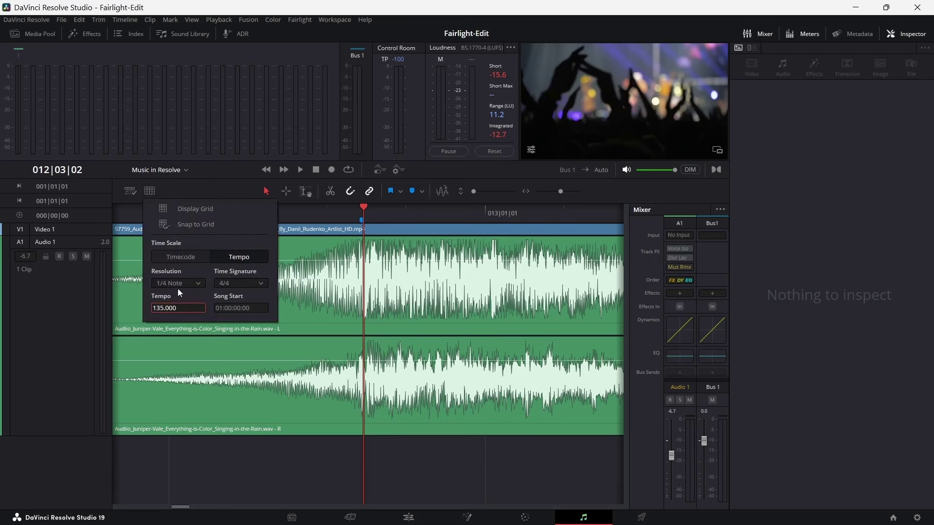
left_click(177, 257)
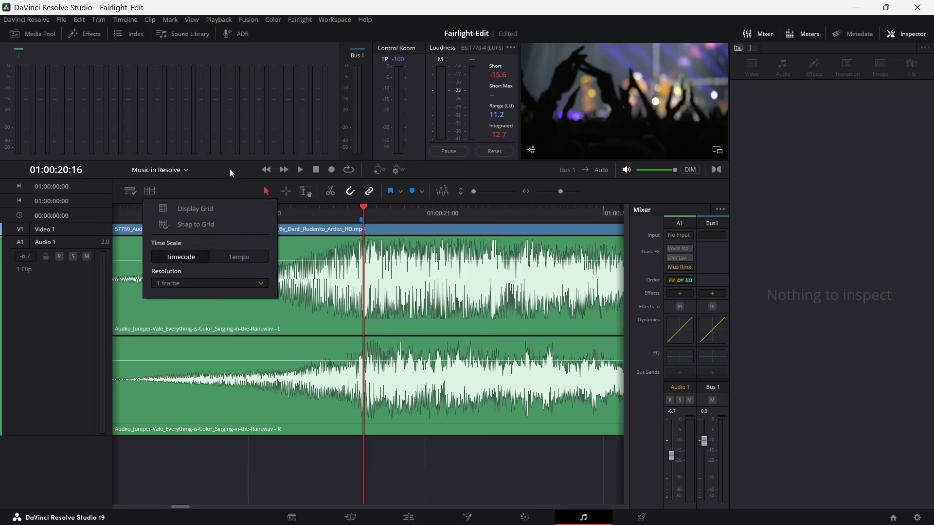
double_click(362, 221)
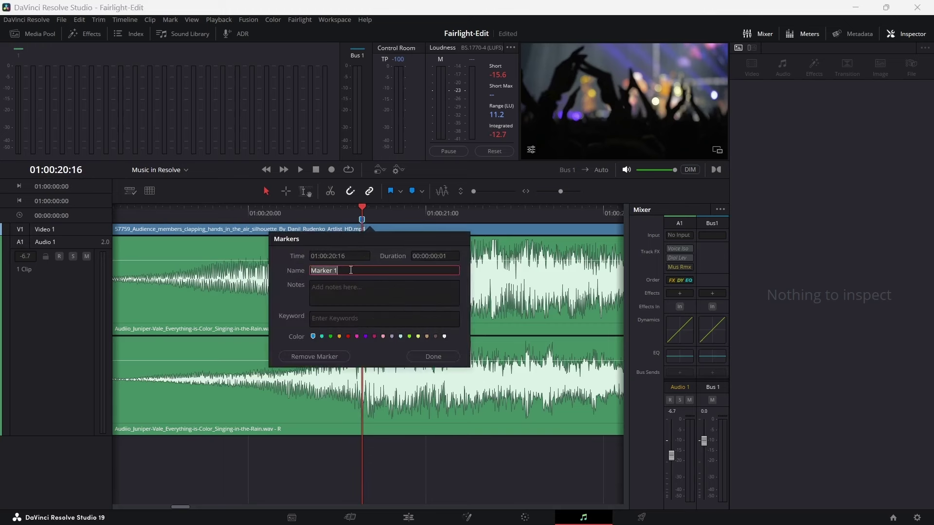
left_click(354, 255)
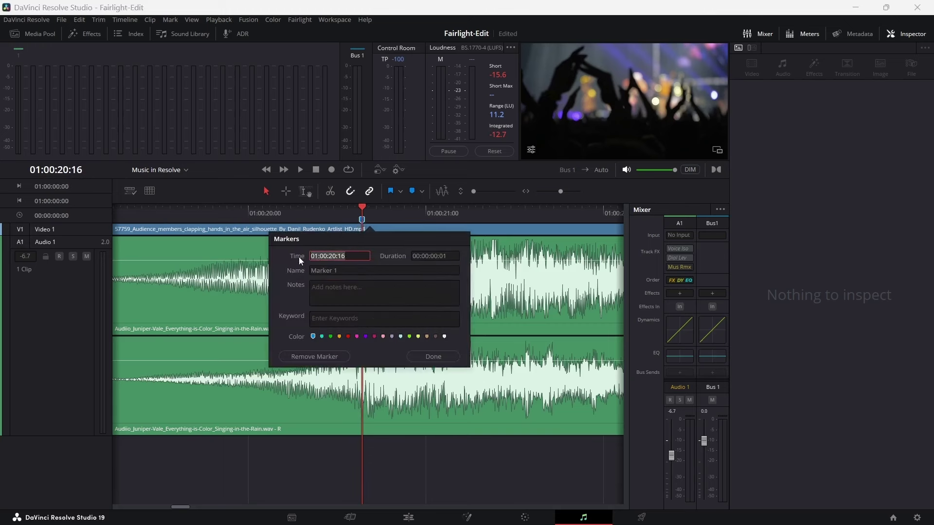
right_click(332, 256)
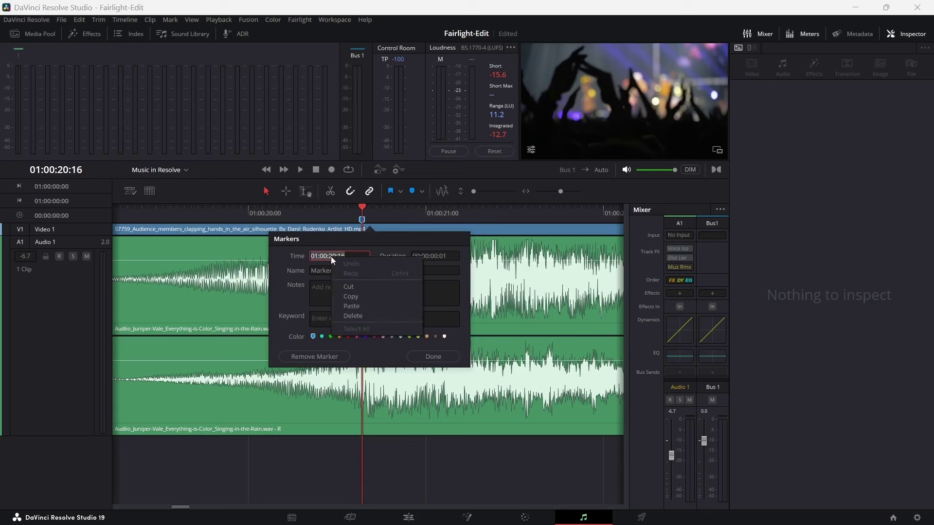
left_click(350, 297)
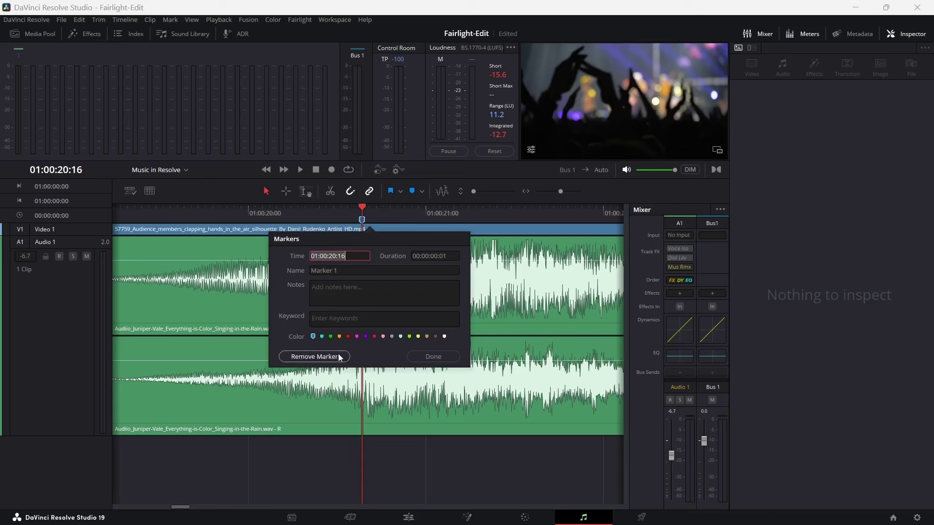
left_click(434, 359)
Switch the grid's time scale back to Tempo and set the song start to 01:00:20:16
left_click(151, 192)
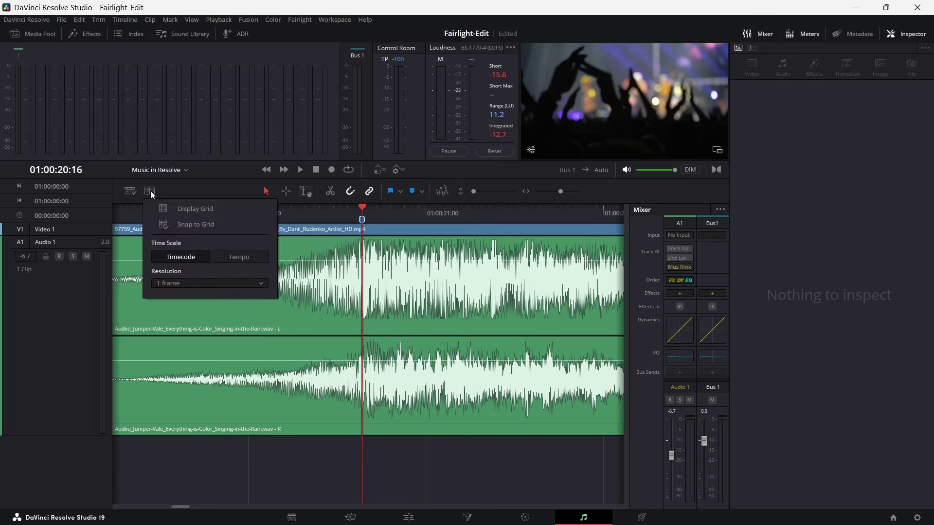
left_click(241, 259)
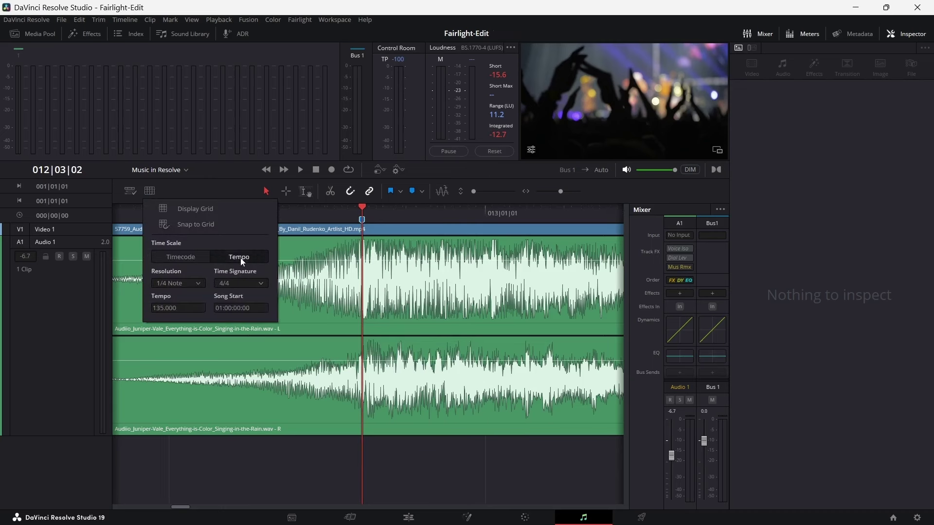
left_click(233, 309)
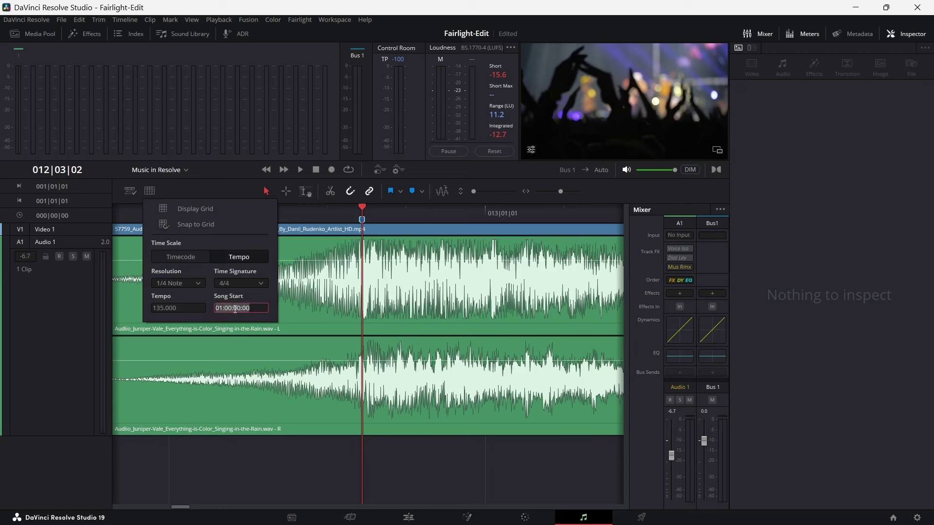
type("2016")
key("Return")
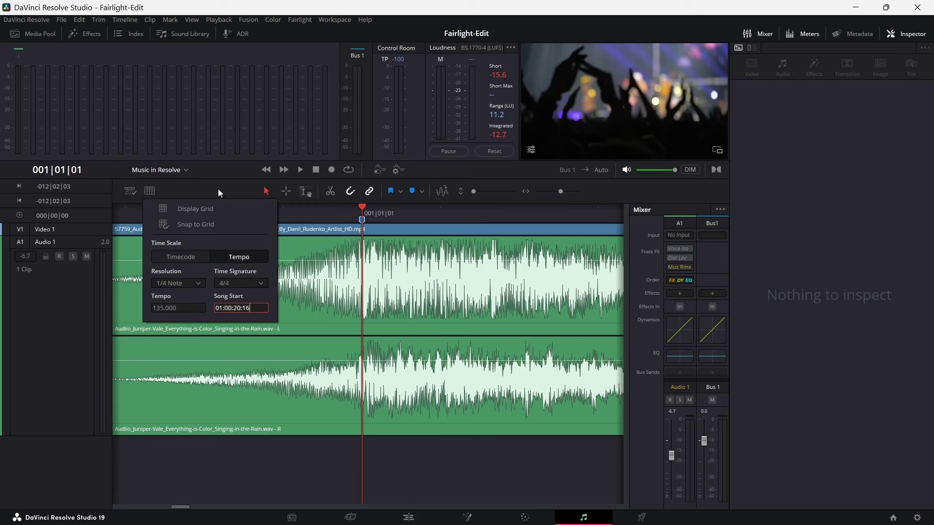
Examine how the tempo grid's bar lines align with the waveform's beats before and after the song start marker
scroll(355, 386, "up", 3)
scroll(356, 387, "up", 2)
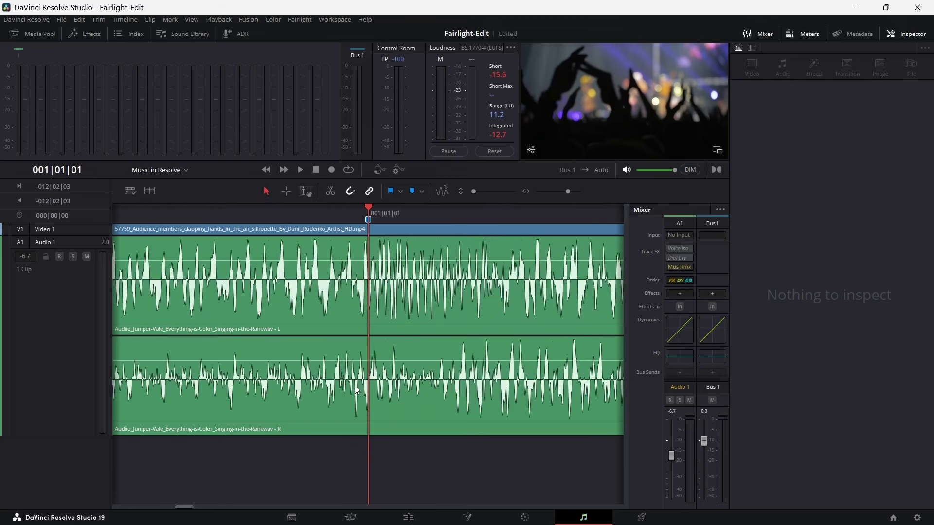
scroll(355, 388, "down", 5)
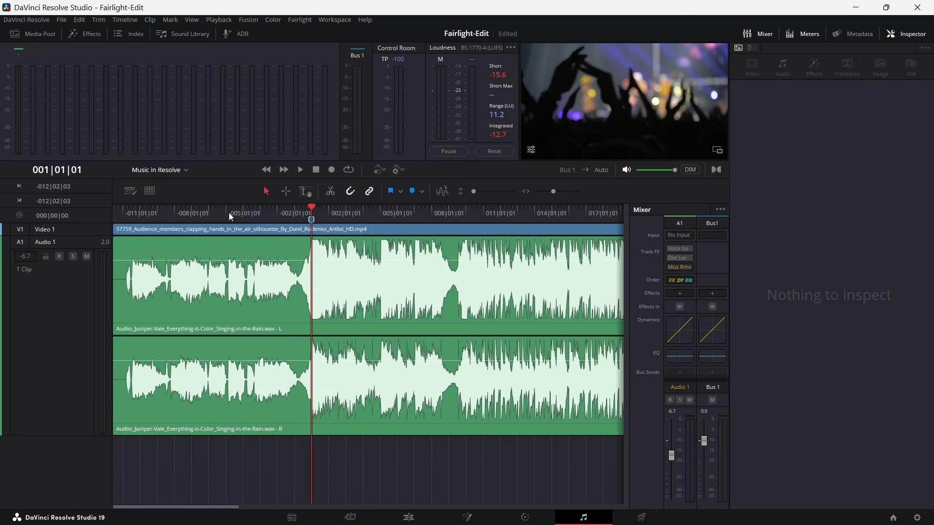
scroll(326, 469, "up", 1)
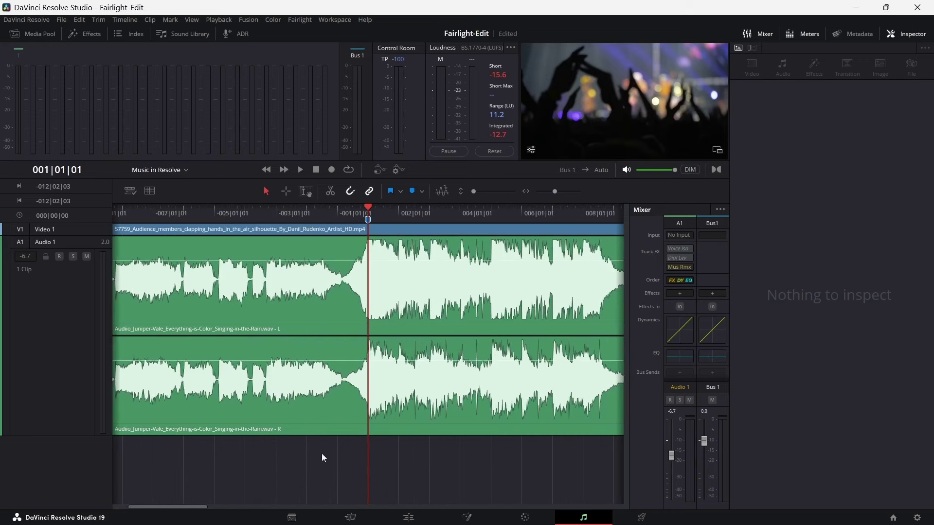
left_click(334, 214)
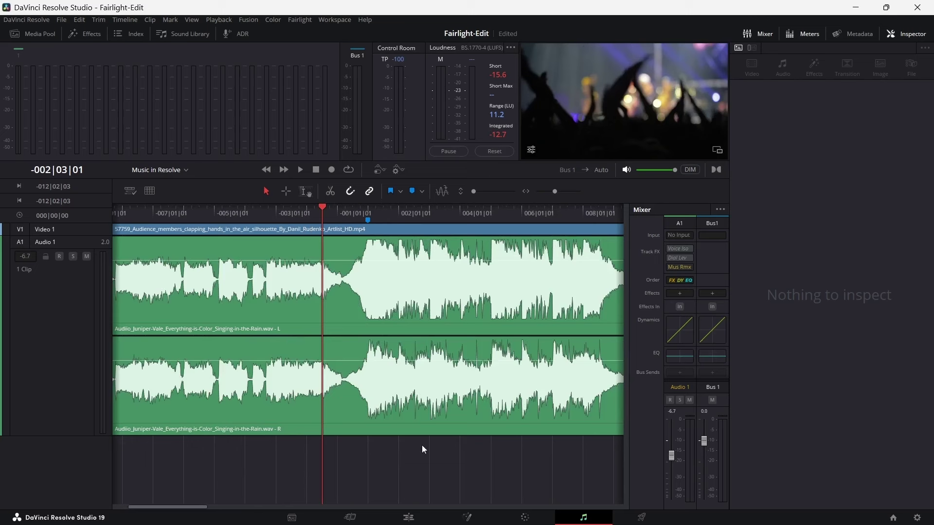
left_click(368, 209)
left_click_drag(421, 463, 308, 457)
scroll(302, 457, "up", 3)
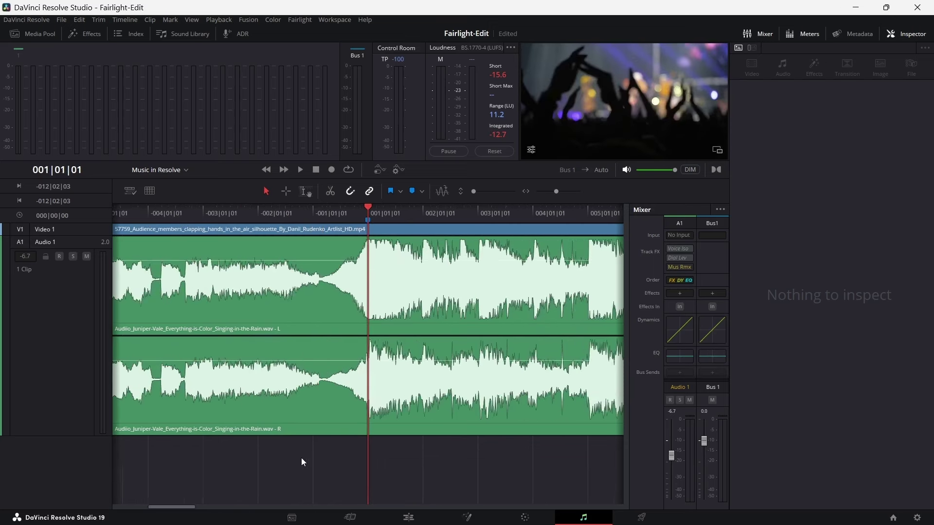
scroll(389, 454, "down", 3)
scroll(334, 459, "up", 2)
mouse_move(345, 456)
left_mouse_down()
mouse_move(276, 456)
mouse_move(340, 447)
left_mouse_up()
left_click_drag(439, 450, 345, 452)
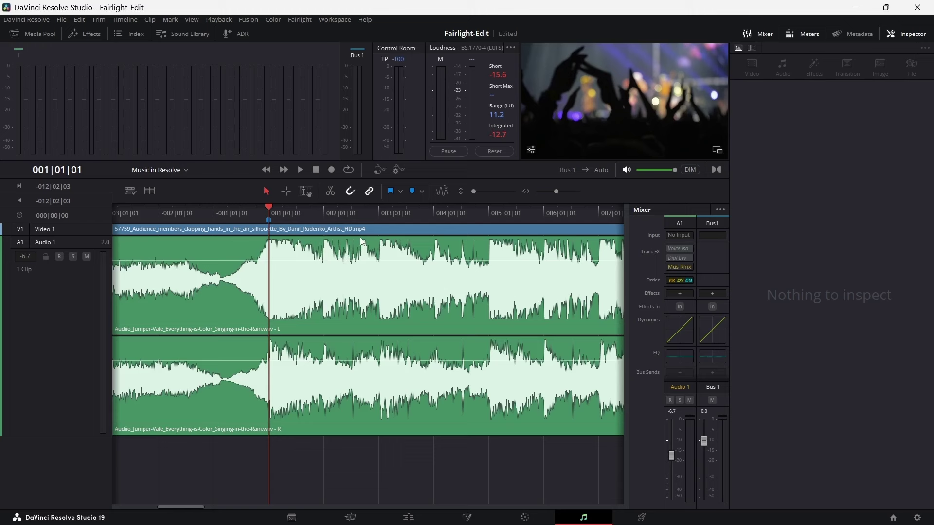
scroll(362, 241, "up", 2)
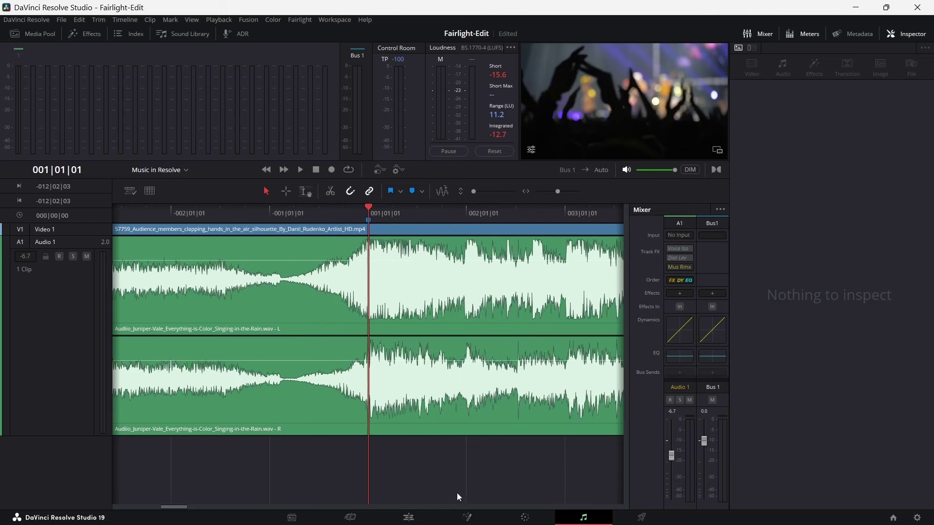
Move the playhead to bar 005|01|01 to compare the grid line with the waveform's onset there
scroll(329, 460, "right", 5)
left_click_drag(425, 212, 526, 208)
scroll(324, 466, "right", 3)
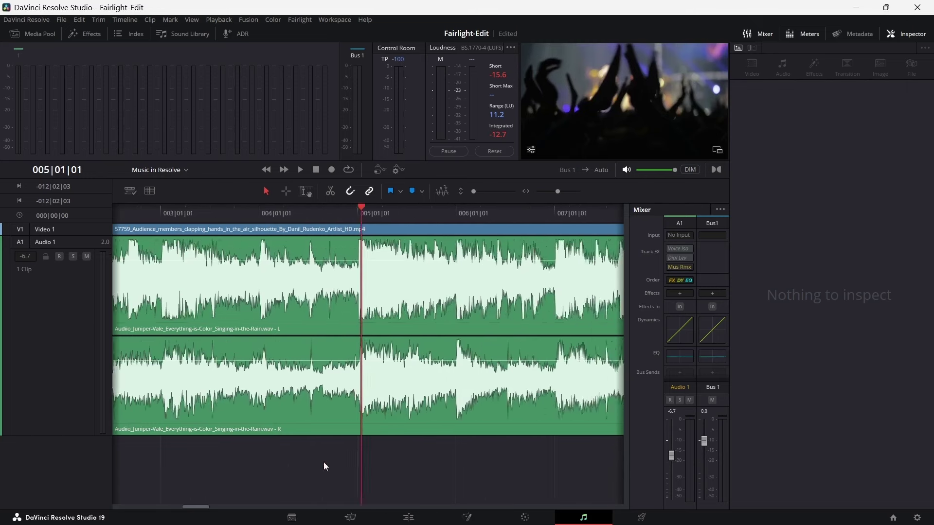
Place the playhead just before bar 007|01|01 and set the grid's tempo to 136 BPM
scroll(323, 462, "right", 2)
left_click(455, 212)
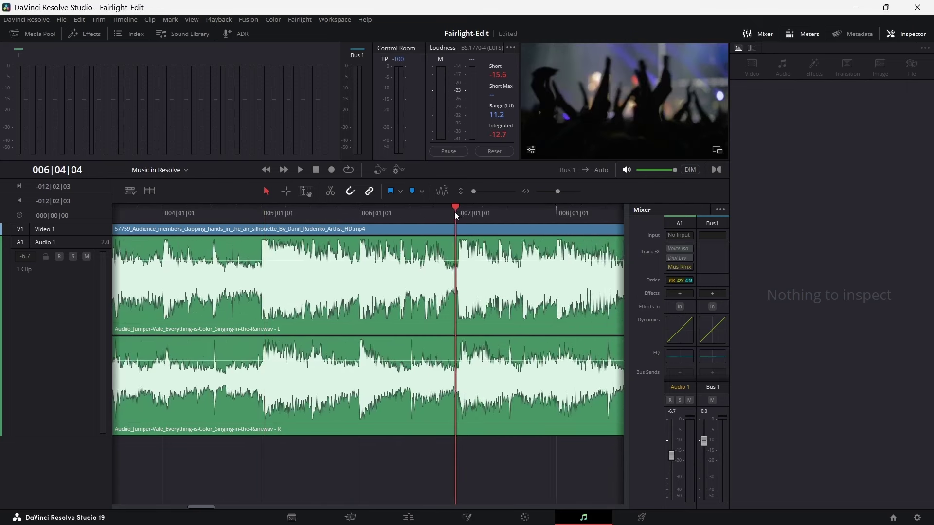
left_click(150, 190)
left_click(169, 313)
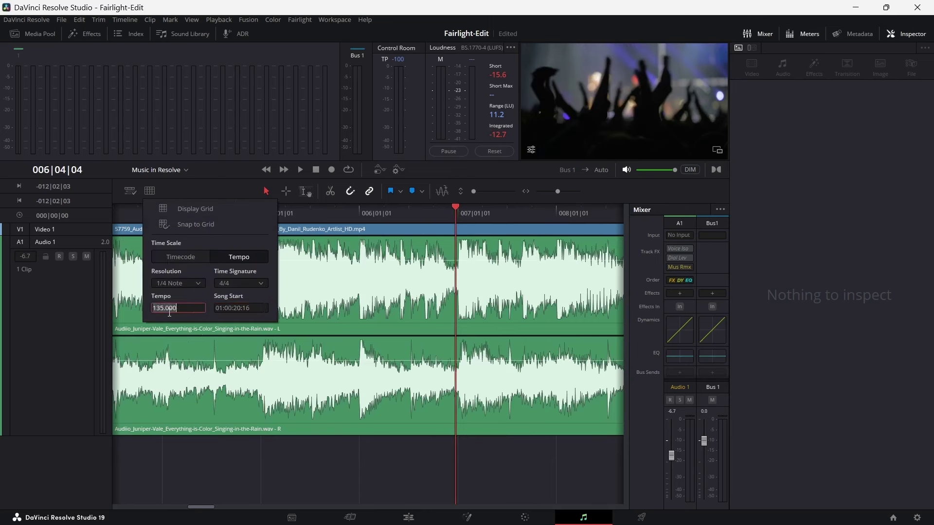
key("BackSpace")
type("6")
key("Return")
Set the grid's tempo to 134 BPM
key("Right")
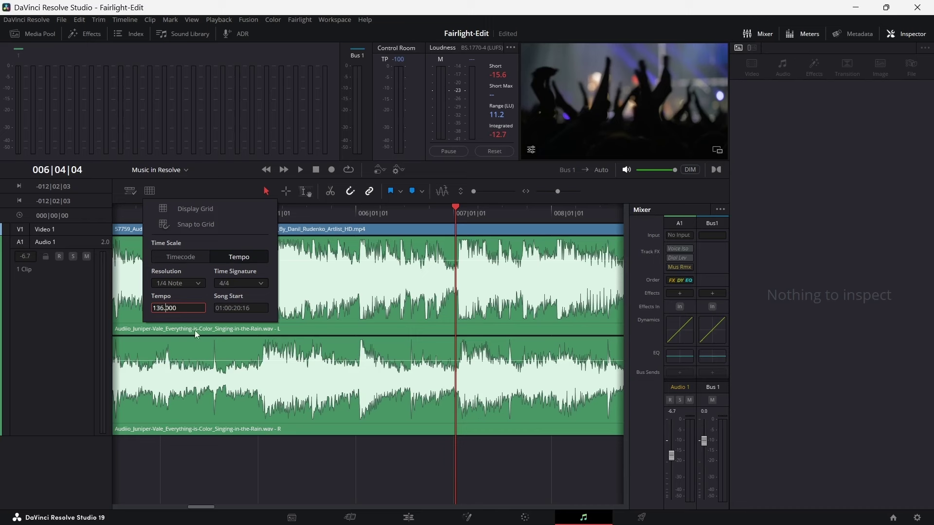
key("Delete")
type("4")
key("Return")
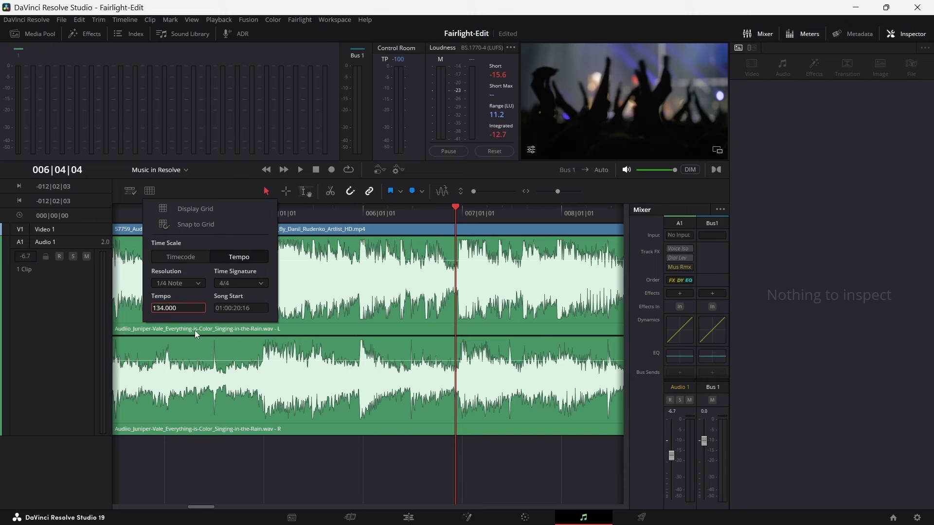
Place the playhead on the strong waveform onset just before bar 014|01|01 to check how far the grid drifts
left_click(372, 214)
key("ctrl+minus")
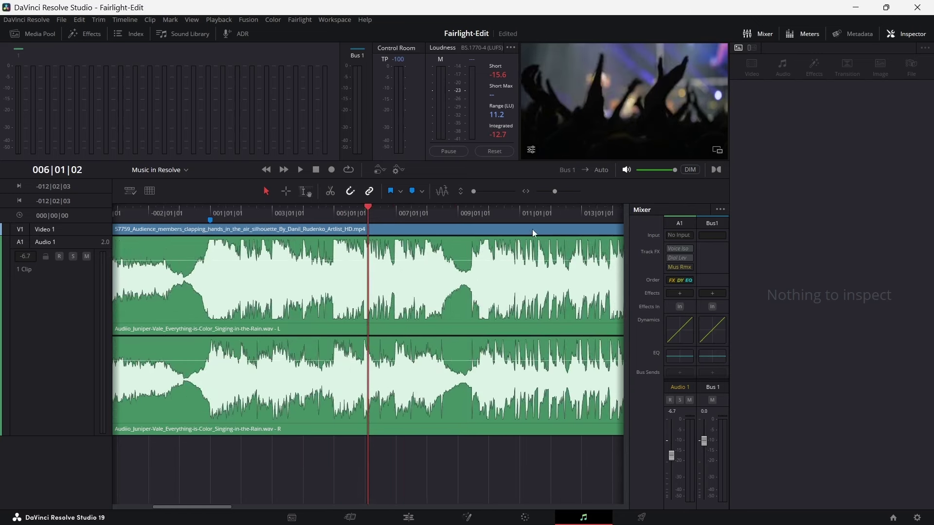
scroll(459, 457, "right", 3)
left_click(481, 212)
key("ctrl+equal")
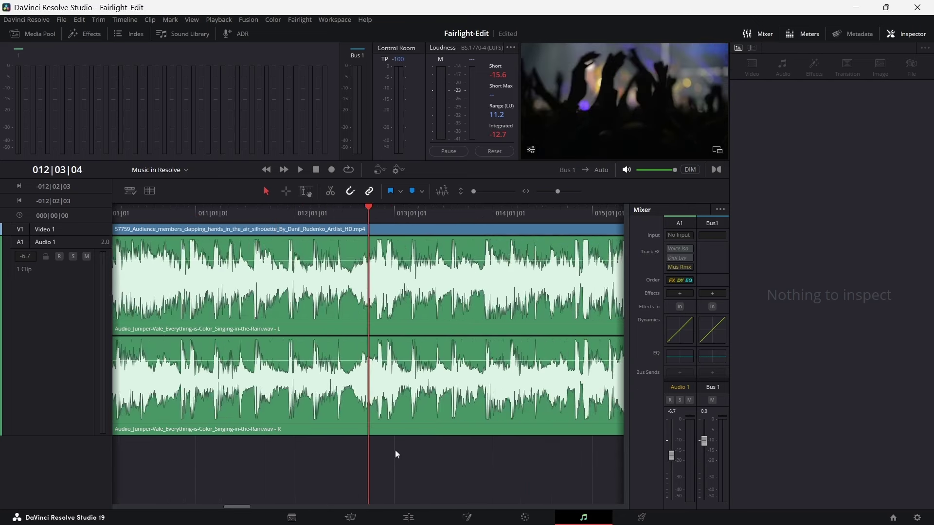
left_click(485, 212)
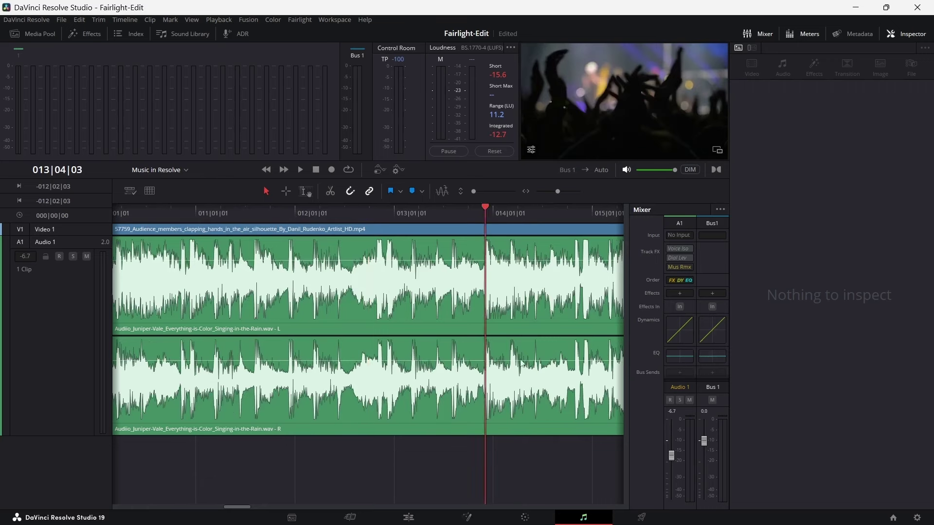
key("ctrl+equal")
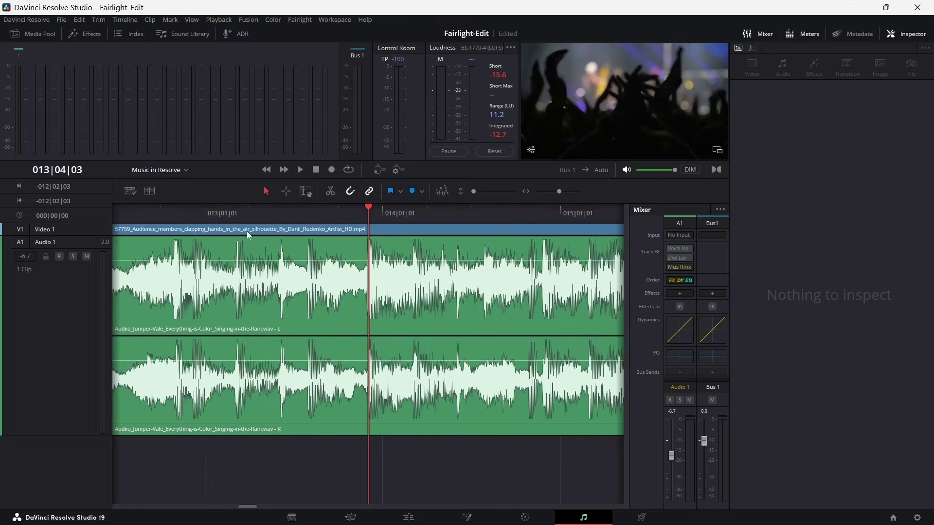
Set the grid's tempo to 135 BPM
left_click(149, 191)
left_click(163, 309)
left_click(174, 308)
left_click(163, 308)
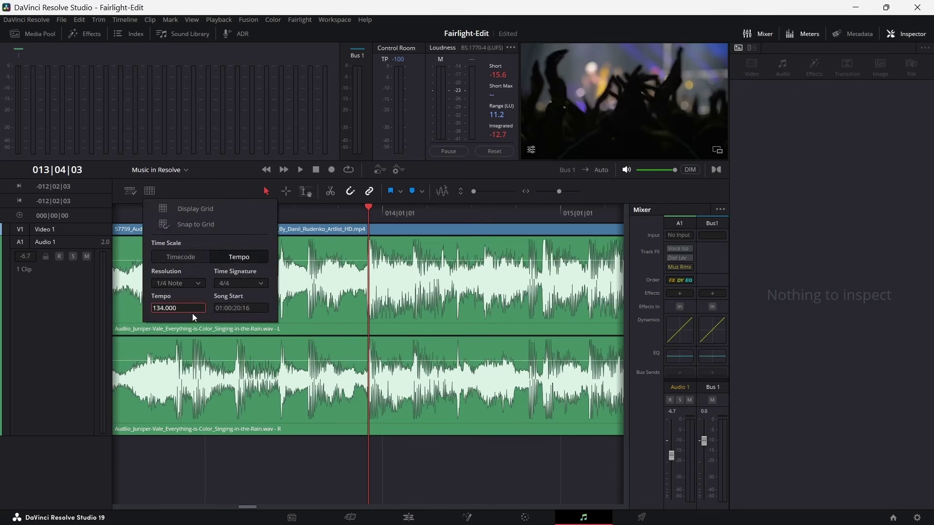
key("Return")
double_click(167, 308)
key("BackSpace")
type("0")
left_click(211, 183)
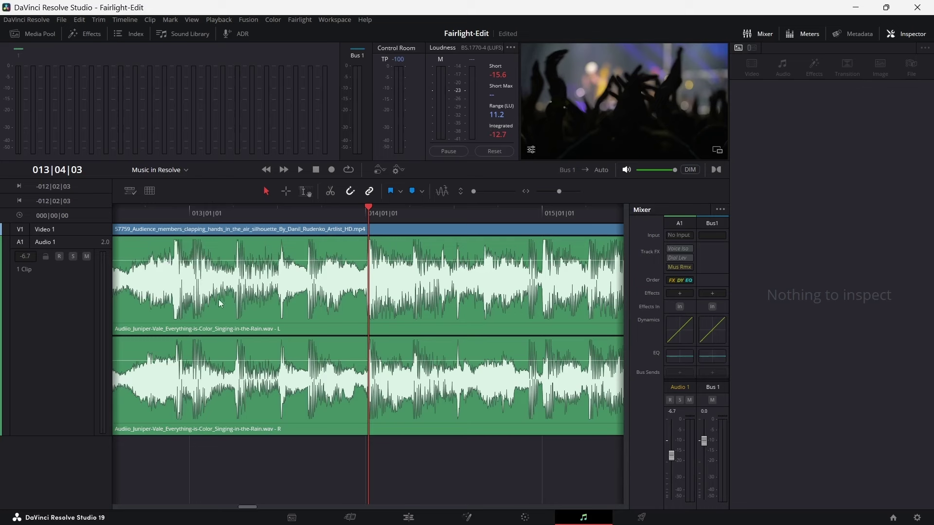
Move the playhead to the song start marker at 001|01|01
scroll(219, 304, "down", 5)
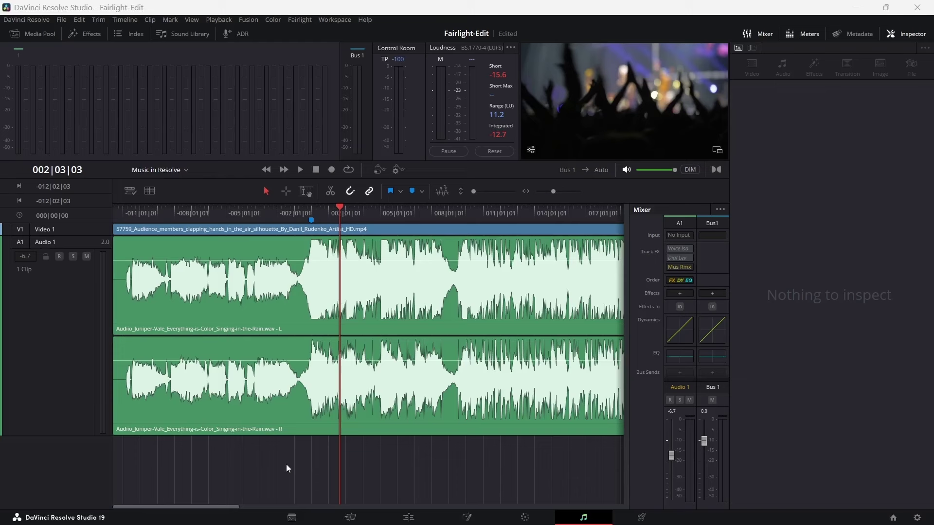
left_click(310, 221)
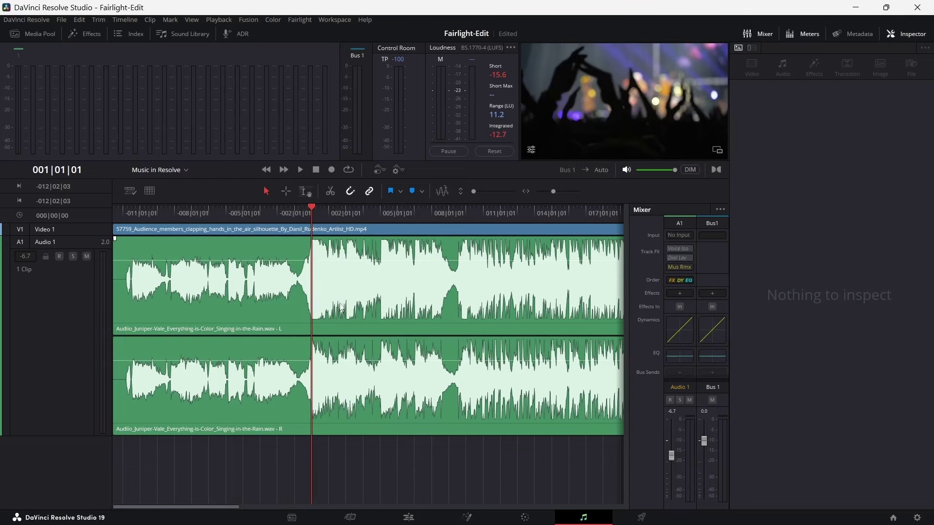
scroll(346, 301, "up", 3)
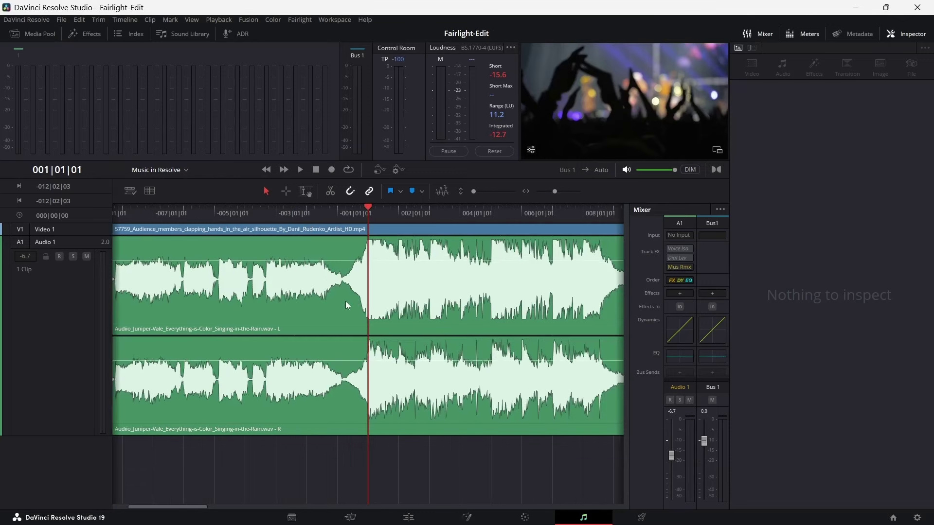
Turn on Display Grid and Snap to Grid for the tempo grid
left_click(150, 191)
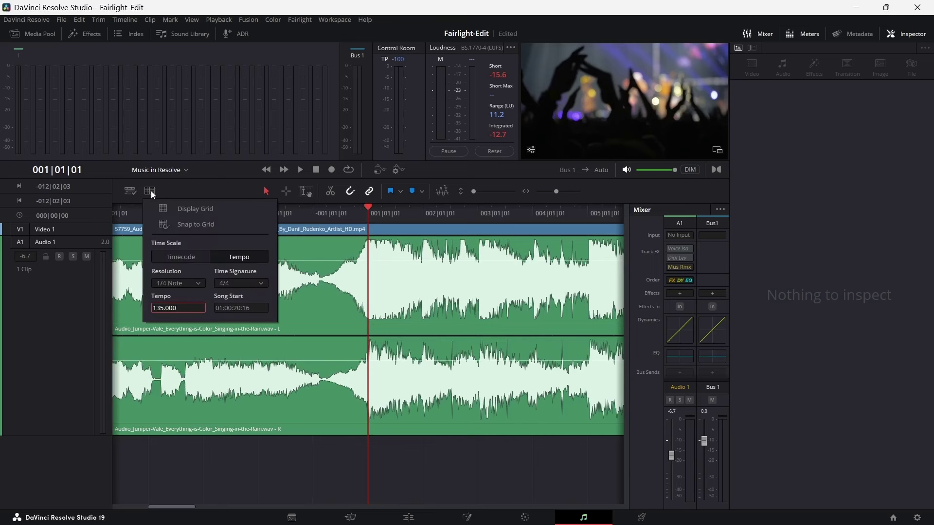
left_click(166, 211)
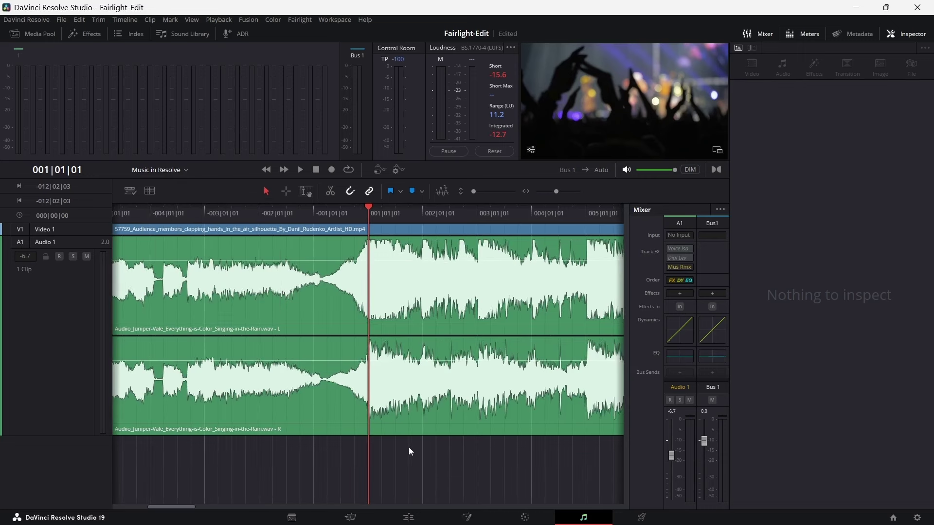
left_click(150, 191)
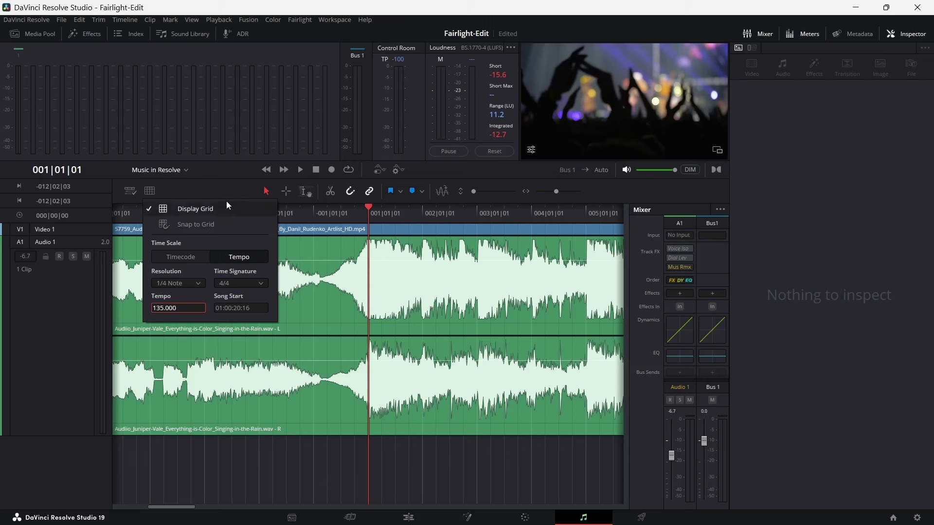
left_click(163, 224)
left_click(150, 191)
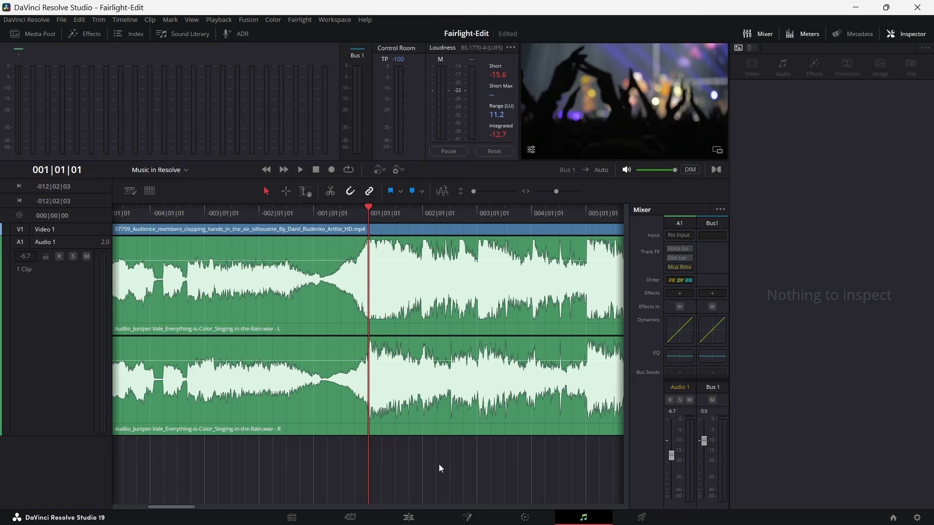
scroll(301, 394, "down", 5)
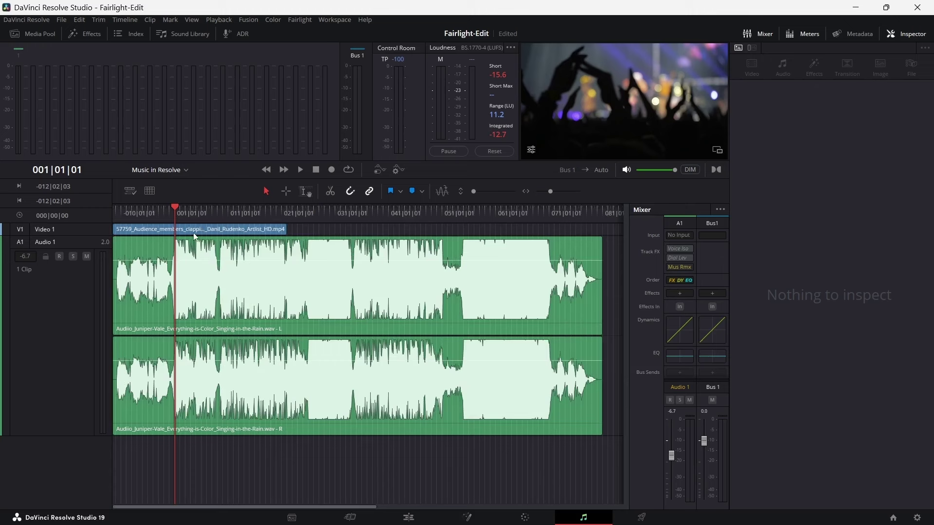
left_click(130, 192)
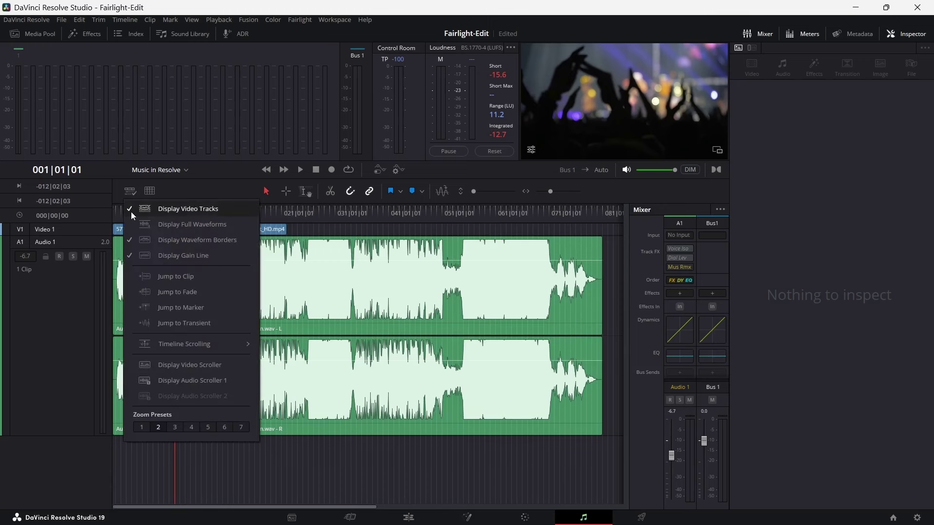
left_click(206, 188)
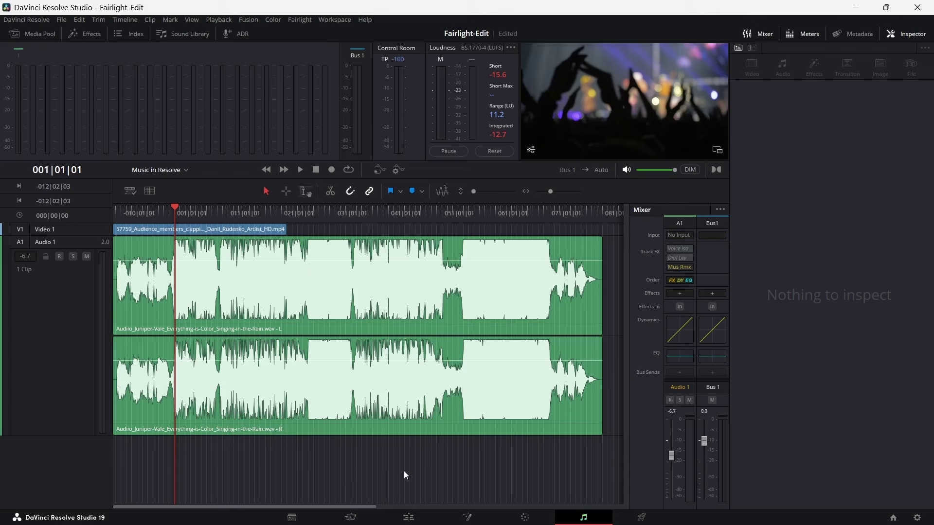
Move the audience video clip on the Video 1 track so that it starts at bar 001|01|01
left_click(189, 231)
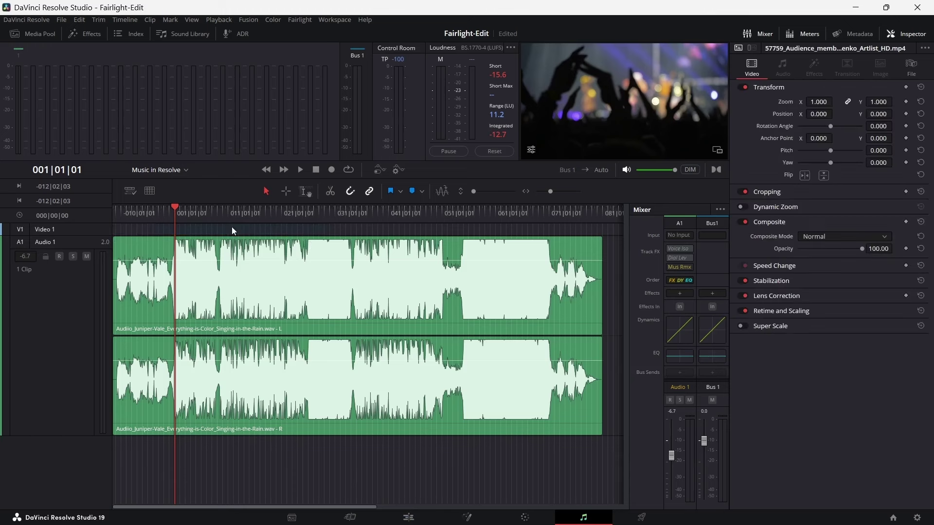
scroll(251, 229, "up", 5)
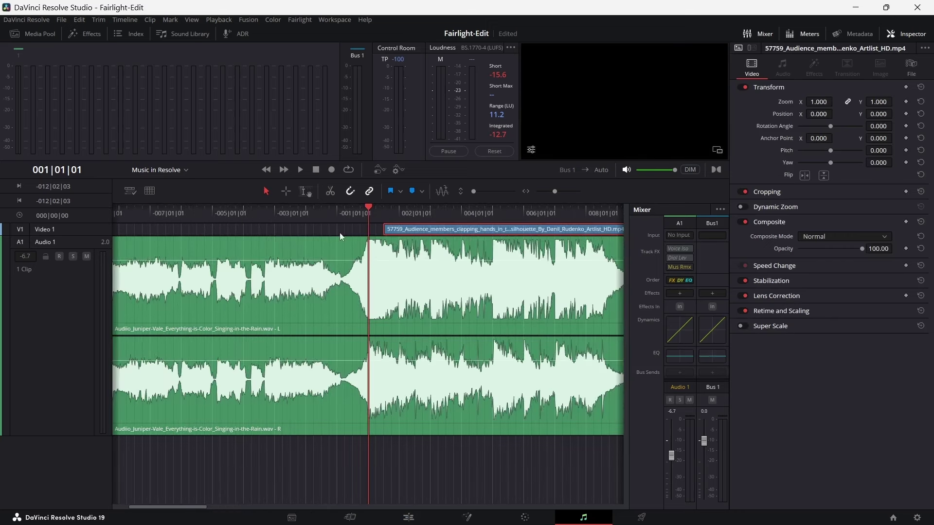
key("Delete")
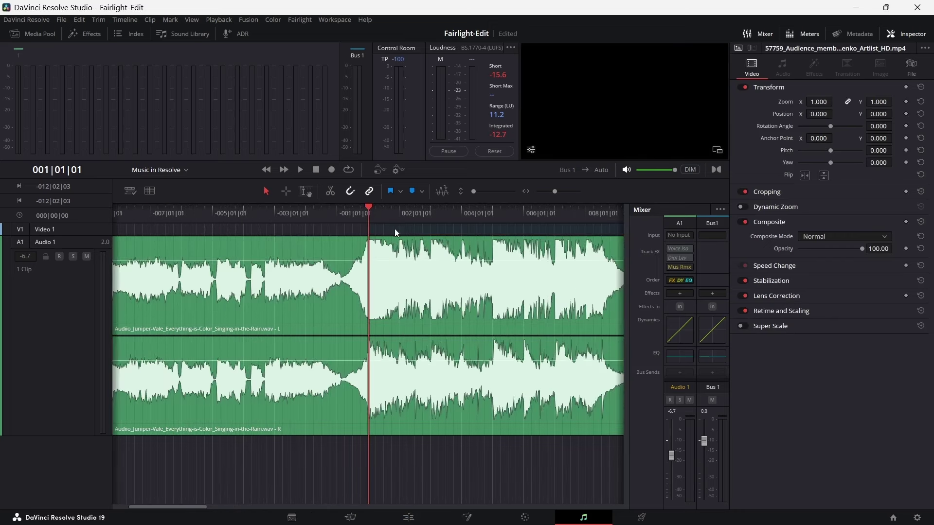
key("ctrl+z")
scroll(389, 231, "up", 3)
left_click_drag(330, 229, 377, 230)
scroll(378, 229, "down", 5)
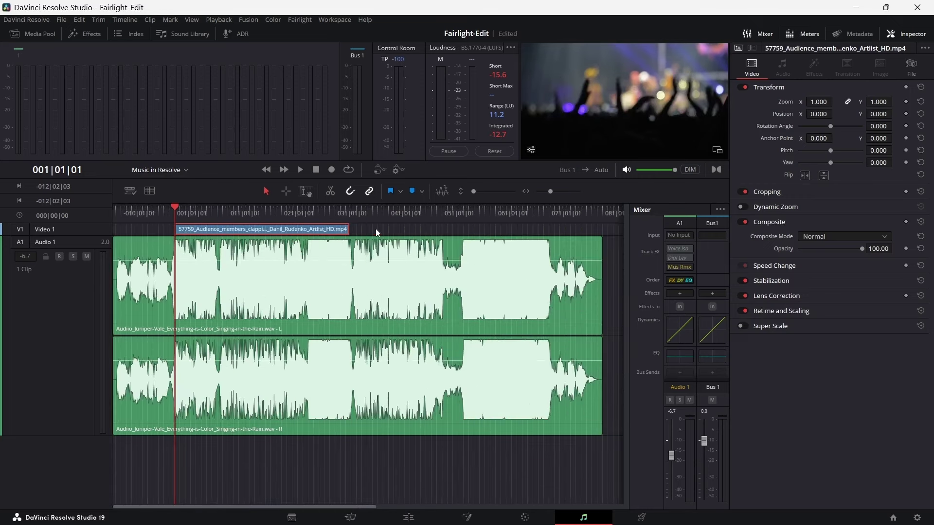
Trim the end of the video clip back to the grid line one beat before bar 003|01|01
left_click(351, 230)
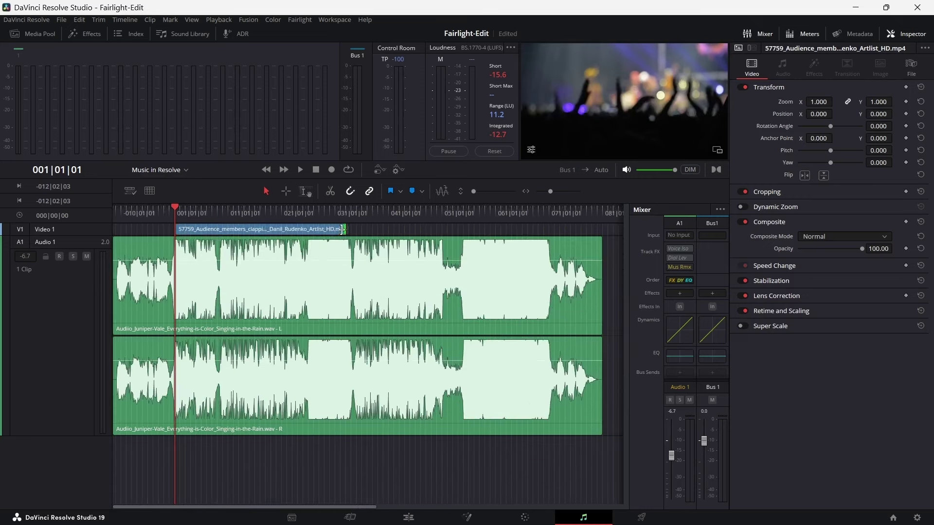
left_click(186, 235)
scroll(263, 230, "up", 5)
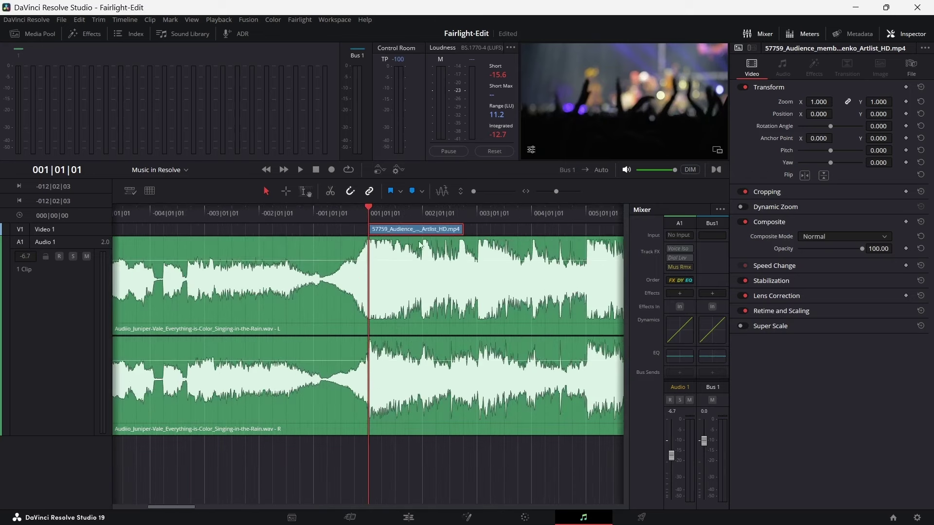
mouse_move(463, 229)
left_mouse_down()
mouse_move(475, 229)
mouse_move(456, 229)
left_mouse_up()
Duplicate the trimmed video clip at bars 003|01|01, 005|01|01 and 007|01|01, and delete the stray fragment between the last two copies
left_click_drag(498, 230, 316, 233)
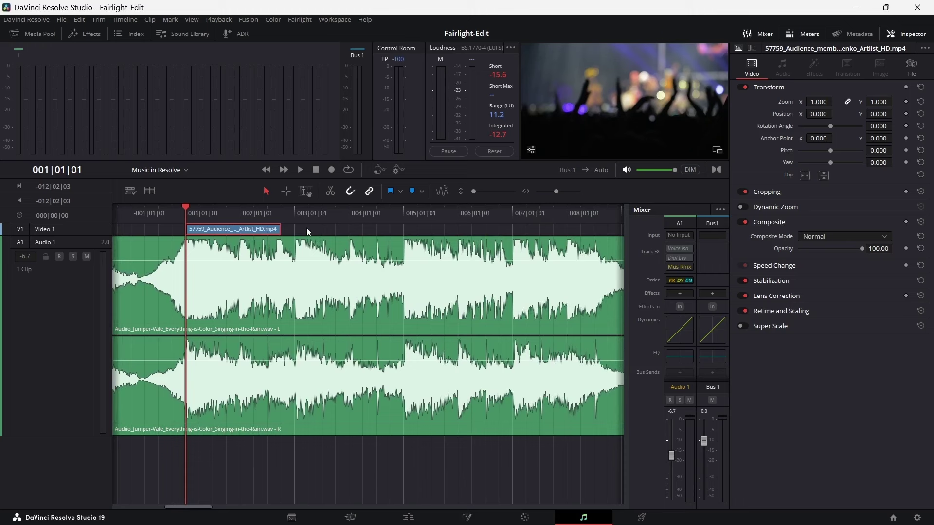
left_click(317, 228)
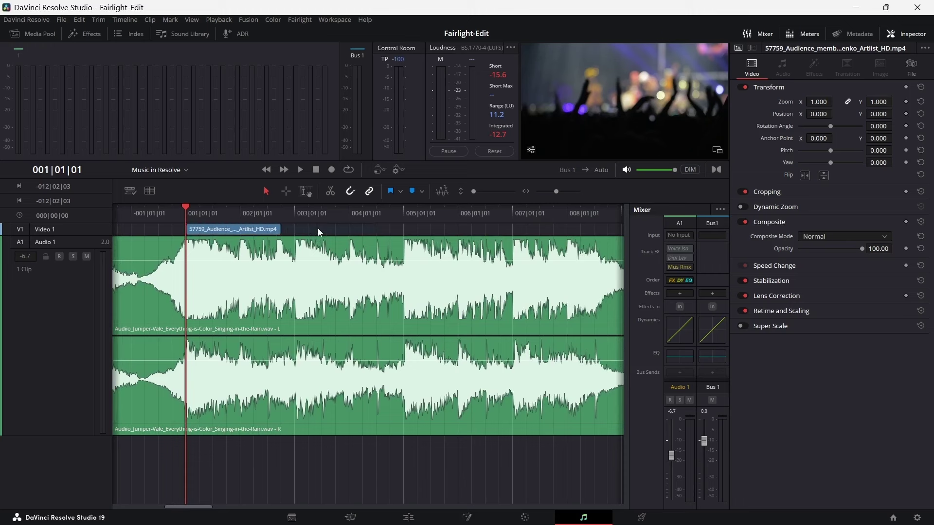
key("ctrl+v")
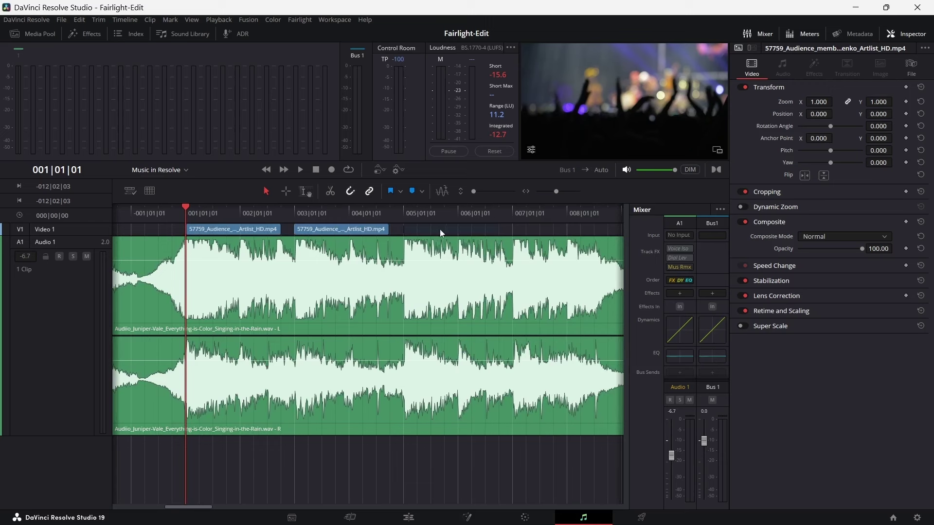
key("ctrl+v")
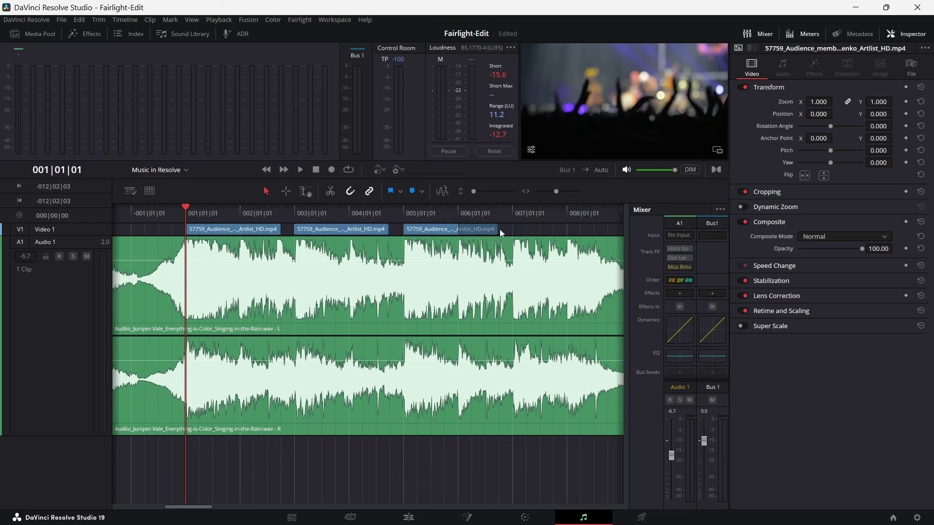
key("ctrl+v")
left_click_drag(534, 229, 538, 230)
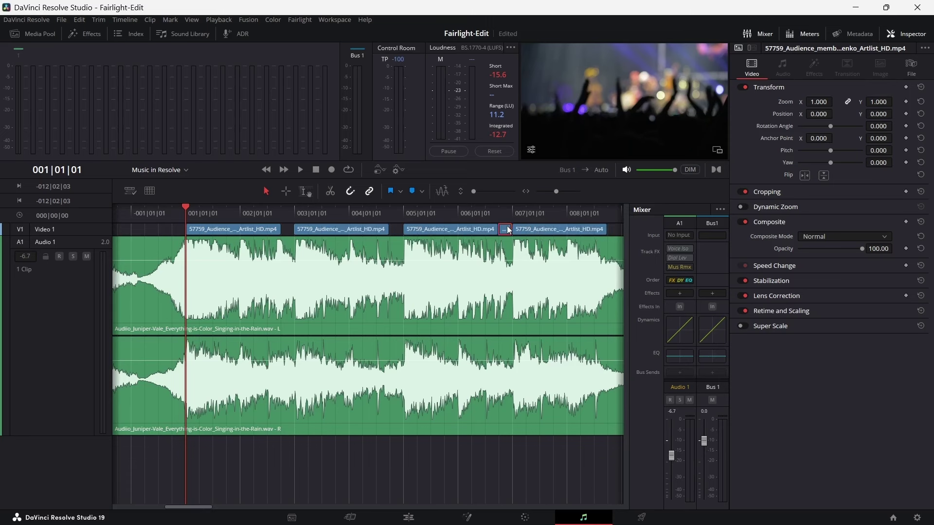
key("Delete")
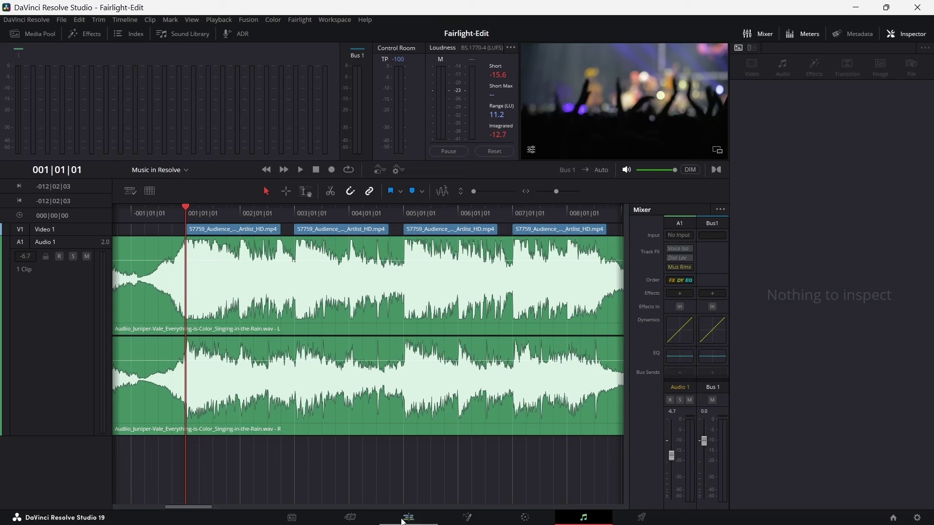
Play the timeline from just before bar 001|01|01 to check the video cuts against the beat
left_click(173, 214)
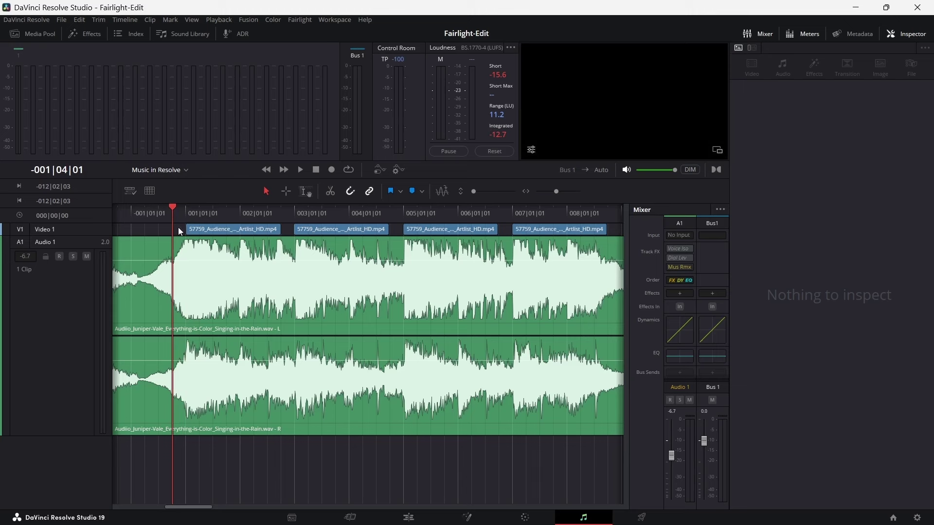
key("space")
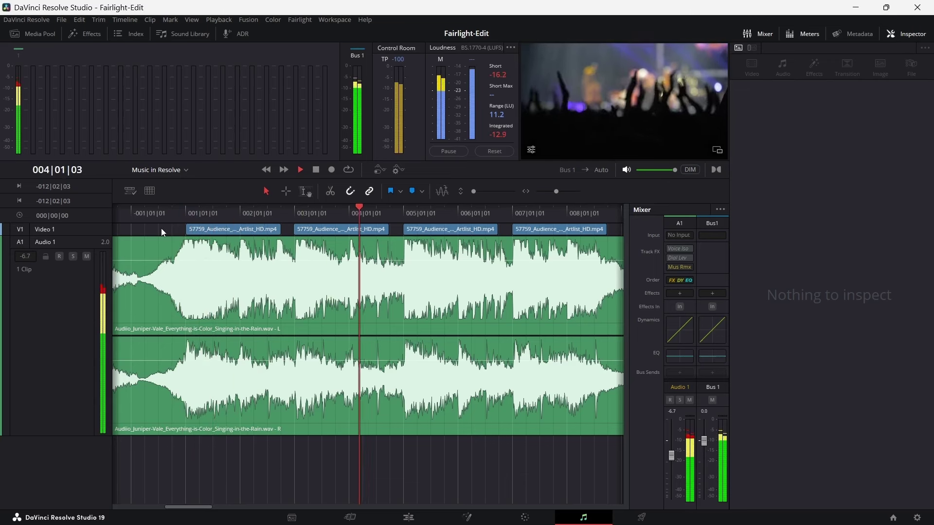
key("space")
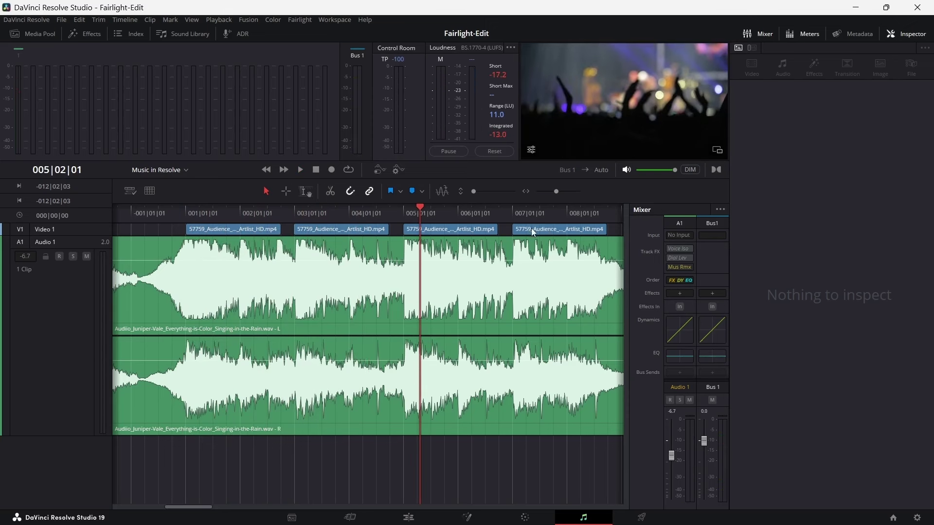
Delete the three video copies at bars 007, 005 and 003, and trim the remaining clip to one beat, ending at 001|02|01
left_click(531, 228)
key("Delete")
left_click(459, 232)
key("Delete")
left_click(362, 231)
key("Delete")
left_click_drag(282, 230, 200, 235)
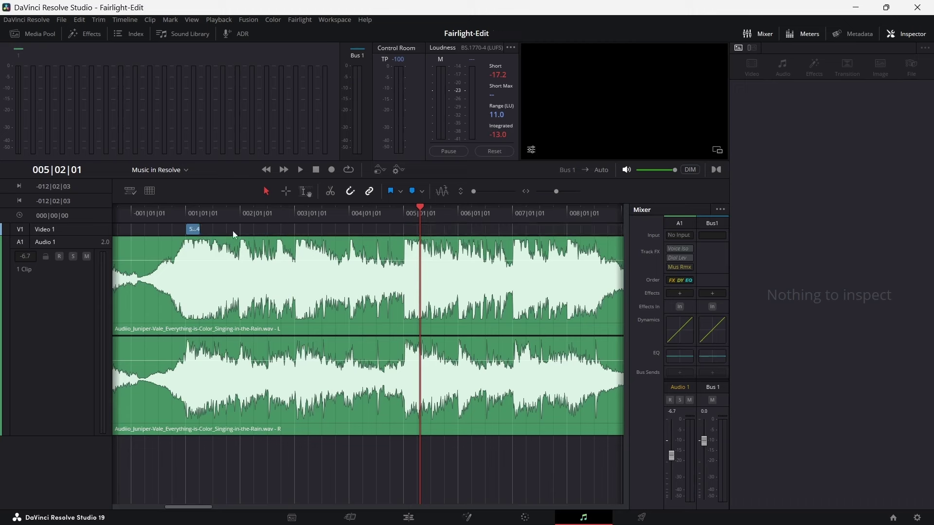
Duplicate the one-beat video clip every two beats along Video 1, from 001|01|01 through 005|01|01
left_click(194, 233)
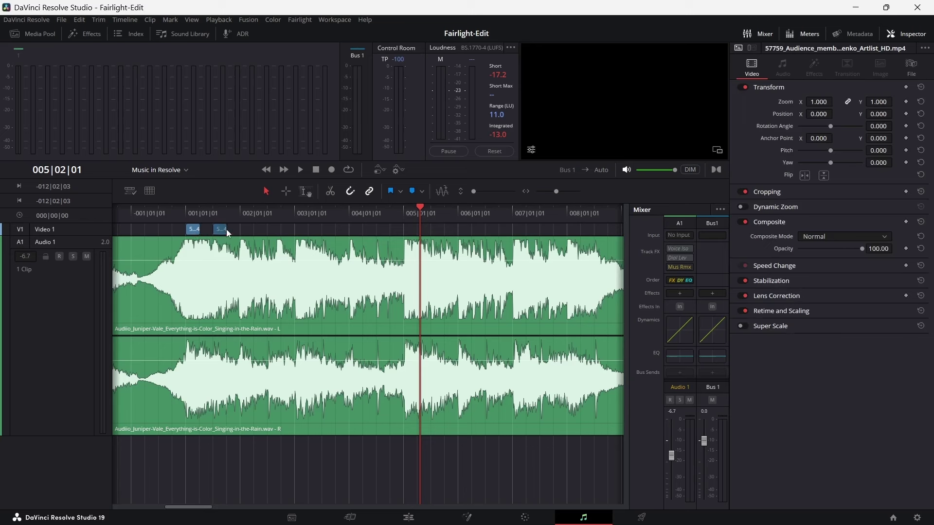
key("ctrl+v")
key("ctrl+v")
key("ctrl+v")
key("ctrl+v")
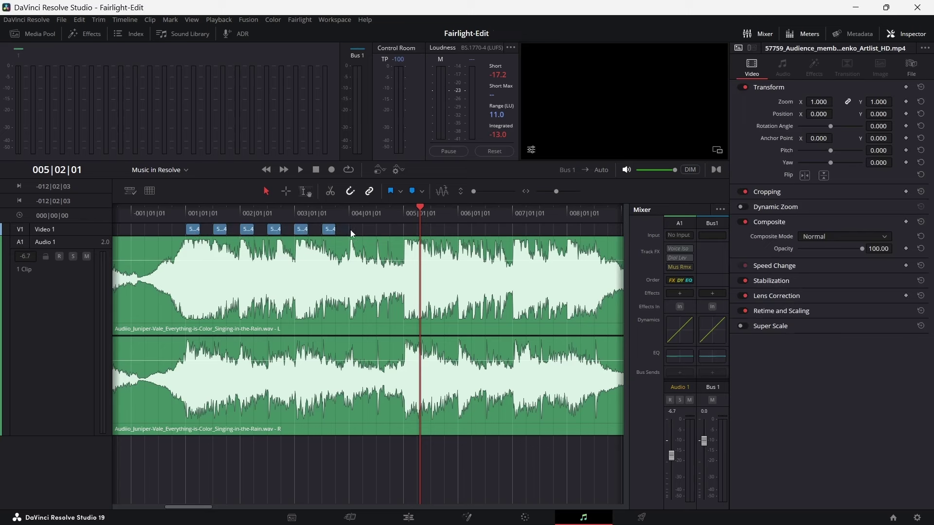
key("ctrl+v")
key("ctrl+v")
key("ctrl+v")
Play the timeline from just before 001|01|01 to 005|01|01 to check the short video flashes against the beat
left_click(179, 213)
key("space")
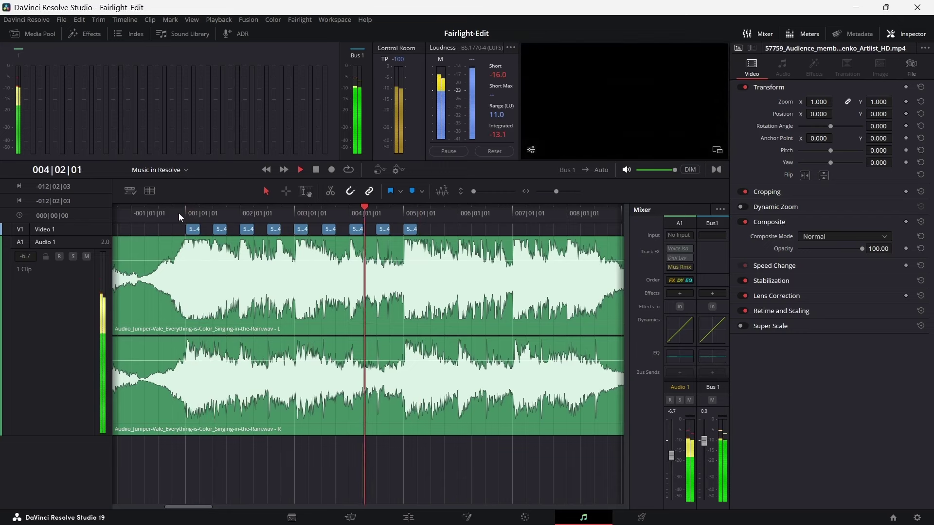
key("space")
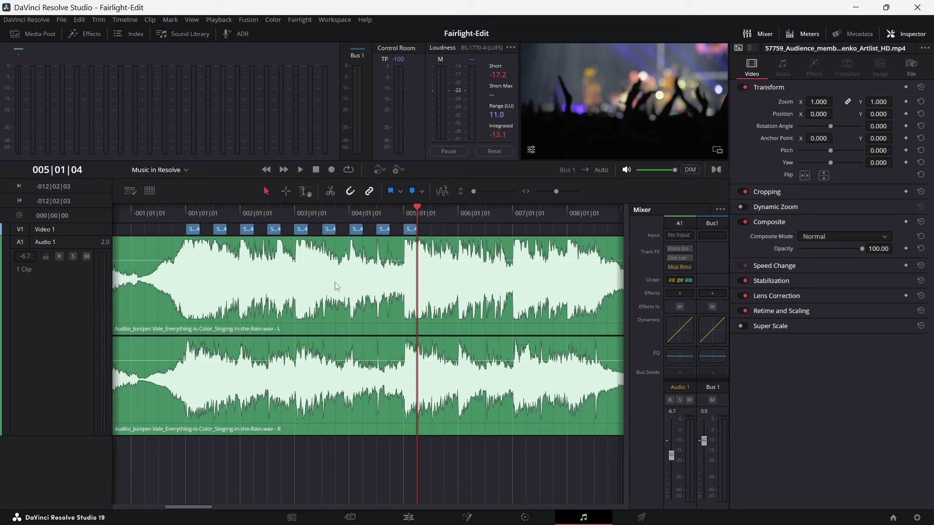
left_click(421, 472)
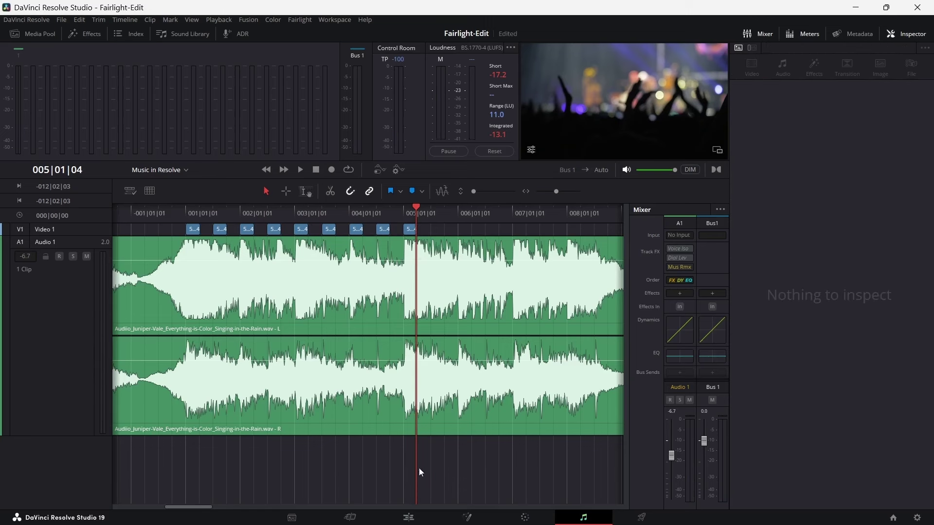
On the Edit page, delete all the short audience clips from the Video 1 track
left_click(408, 518)
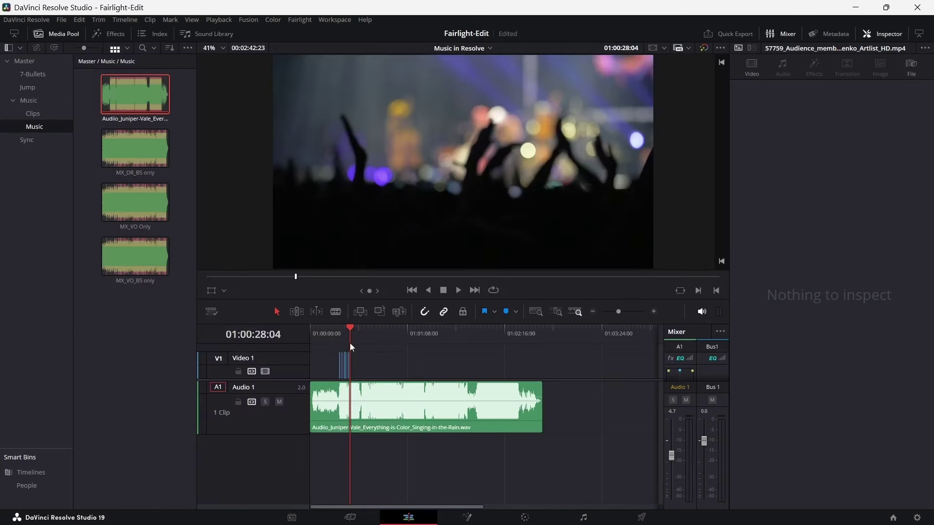
scroll(350, 343, "up", 5)
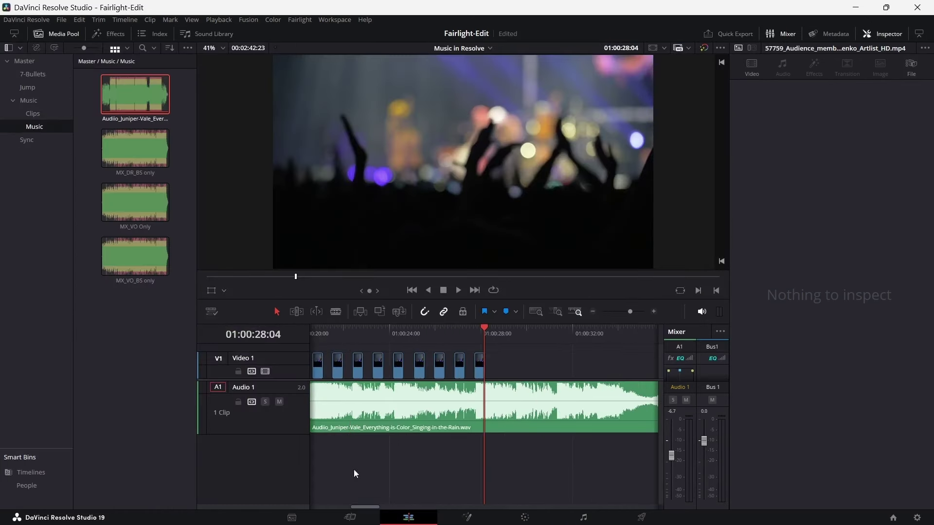
scroll(354, 468, "left", 3)
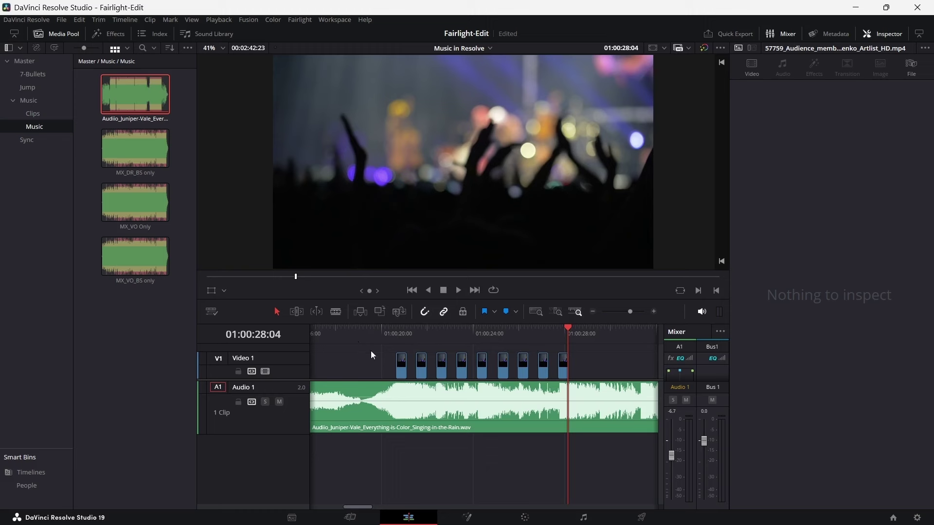
left_click_drag(592, 357, 364, 368)
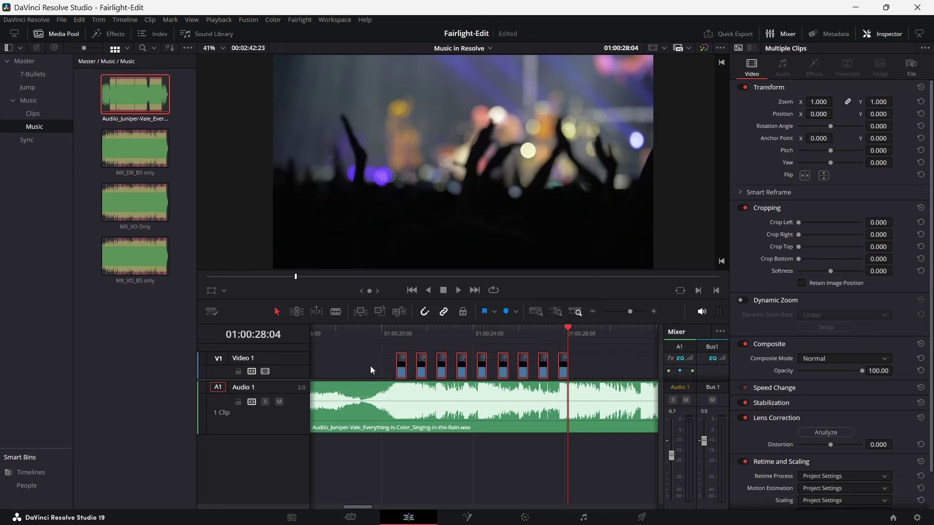
key("Delete")
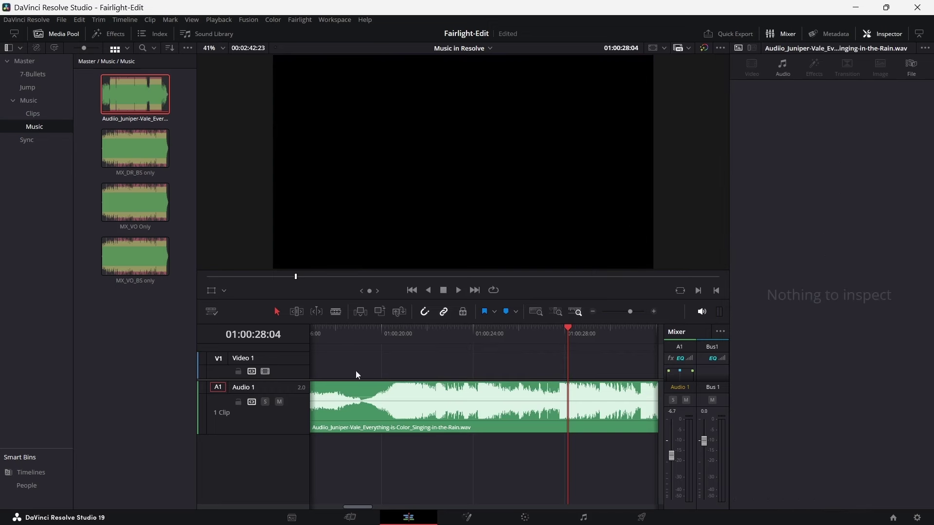
Add the 6250573_Lying_Room_Resting_Woman clip from the Clips bin to Video 1, starting just after 01:00:20:00
left_click(34, 116)
scroll(146, 236, "down", 8)
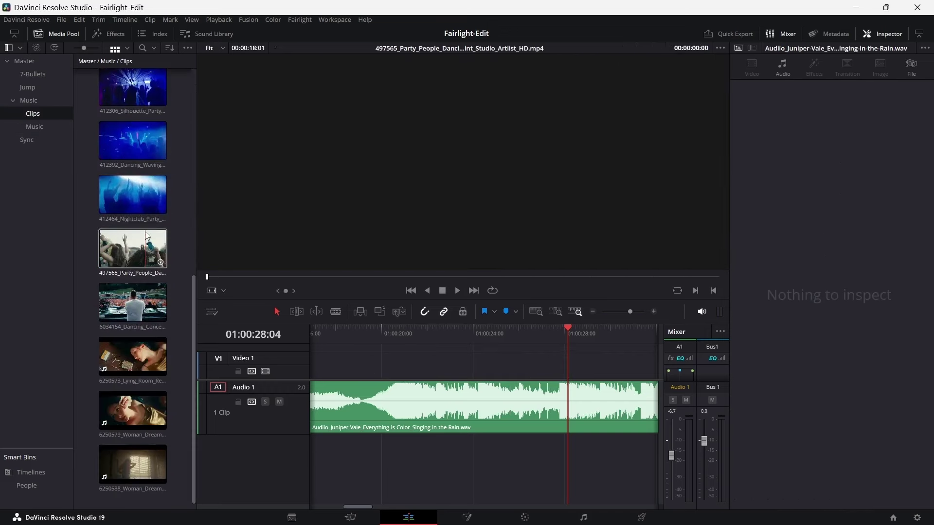
mouse_move(130, 345)
left_mouse_down()
mouse_move(340, 365)
mouse_move(302, 368)
mouse_move(204, 256)
mouse_move(141, 345)
left_mouse_up()
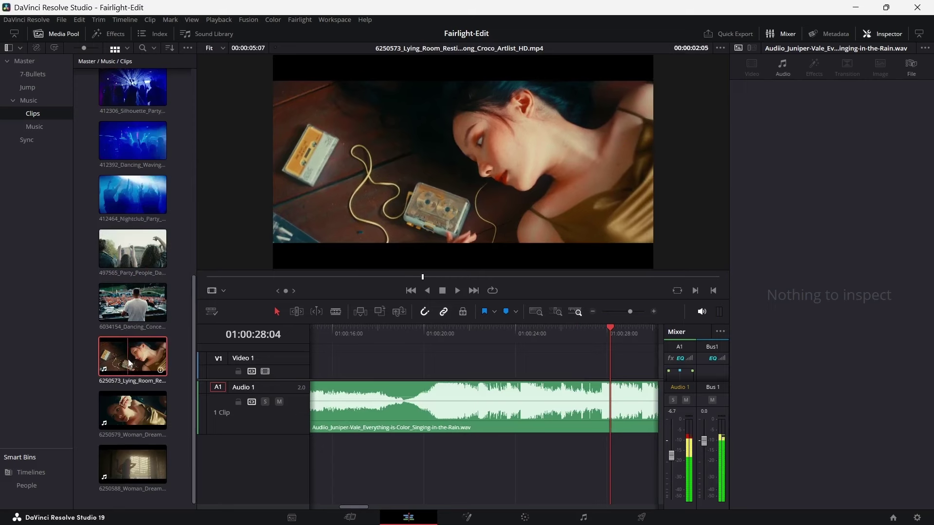
left_click(128, 361)
mouse_move(431, 252)
left_click_drag(450, 259, 454, 360)
Play the timeline from just before the woman clip to about 01:00:25:09 to preview it with the music
left_click(422, 331)
key("space")
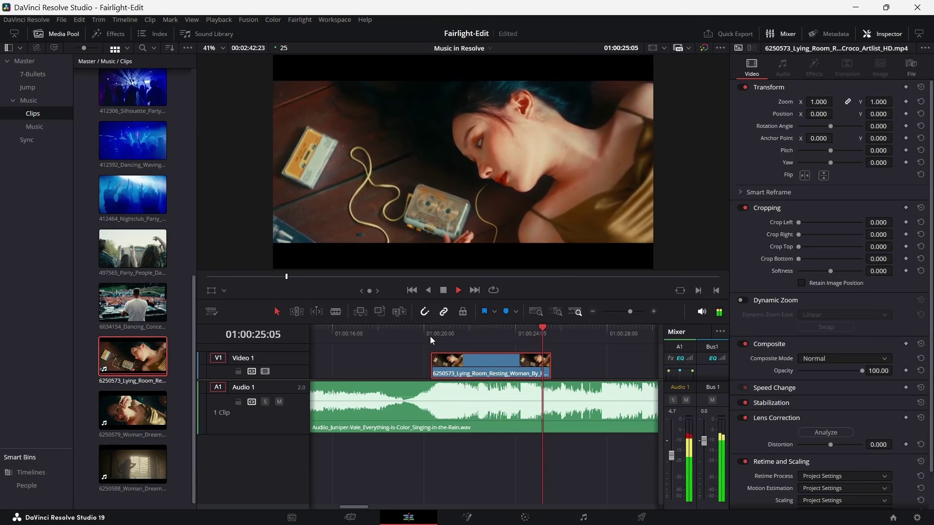
key("space")
Make room above Video 1 and place an Adjustment Clip on Video 2, starting where the woman clip starts
left_click_drag(293, 378, 294, 407)
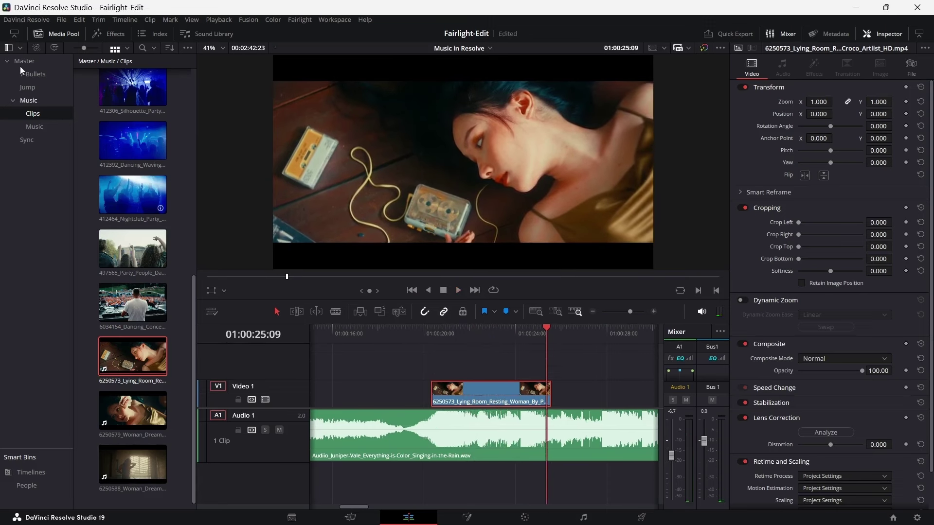
left_click(61, 35)
left_click(109, 33)
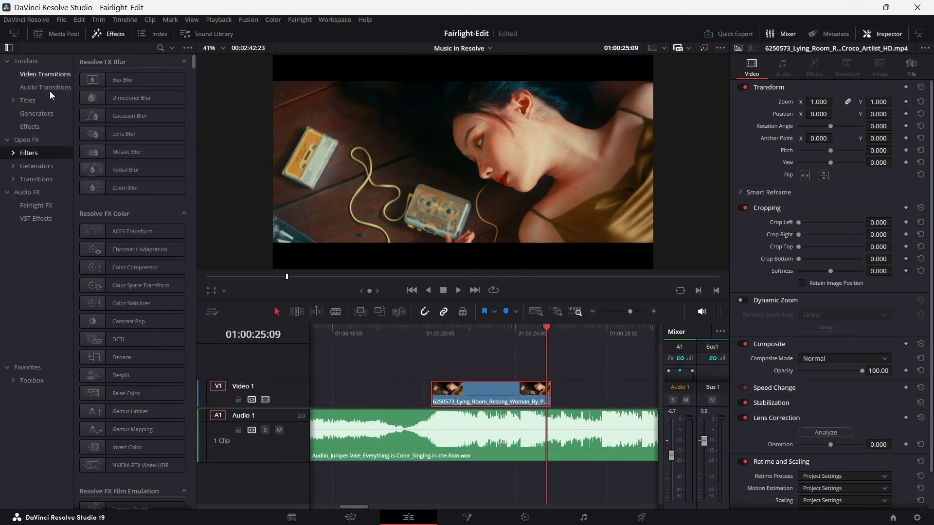
left_click(33, 115)
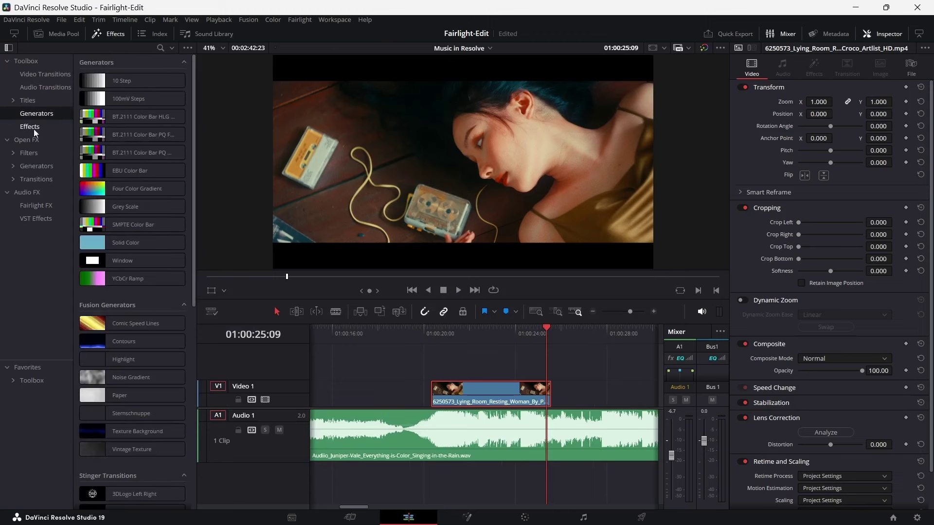
left_click(30, 128)
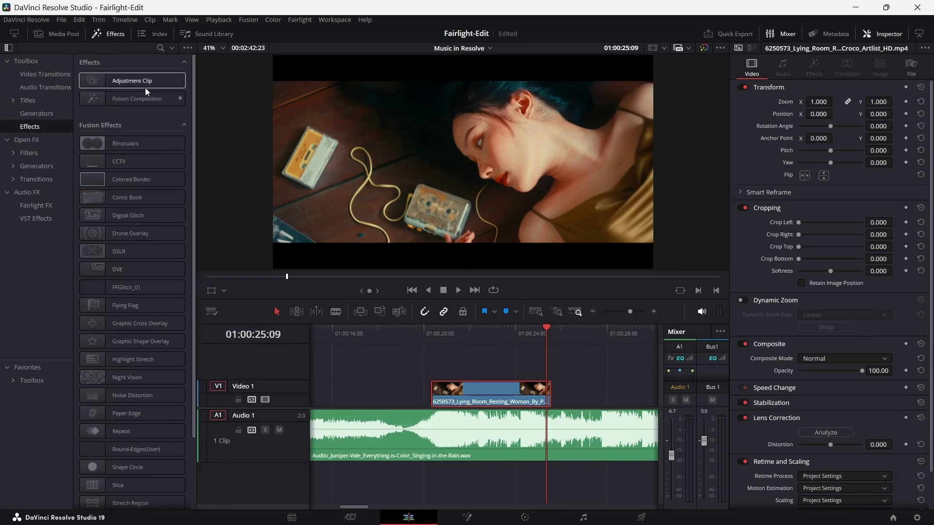
left_click_drag(129, 84, 431, 372)
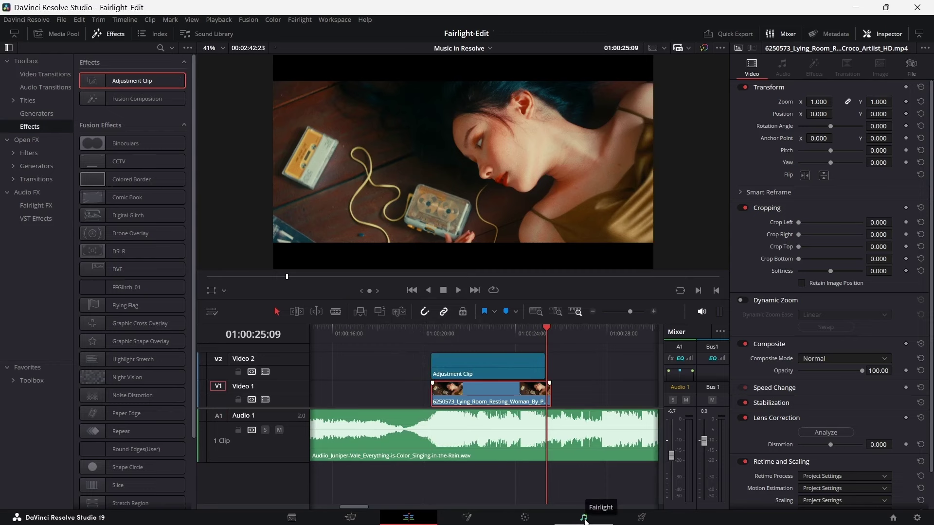
On the Fairlight page, trim the Adjustment Clip to a single beat from 001|01|01 to 001|02|01
left_click(584, 518)
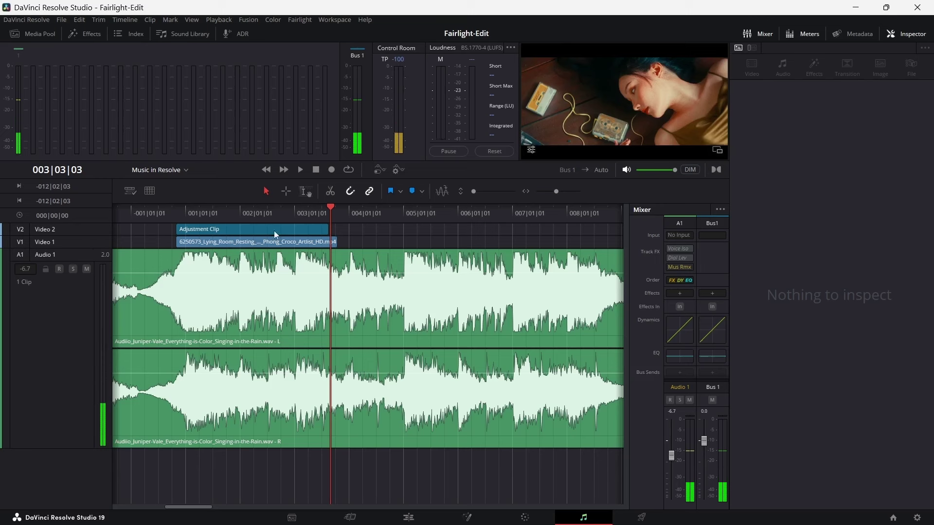
left_click_drag(328, 229, 189, 232)
left_click(192, 231)
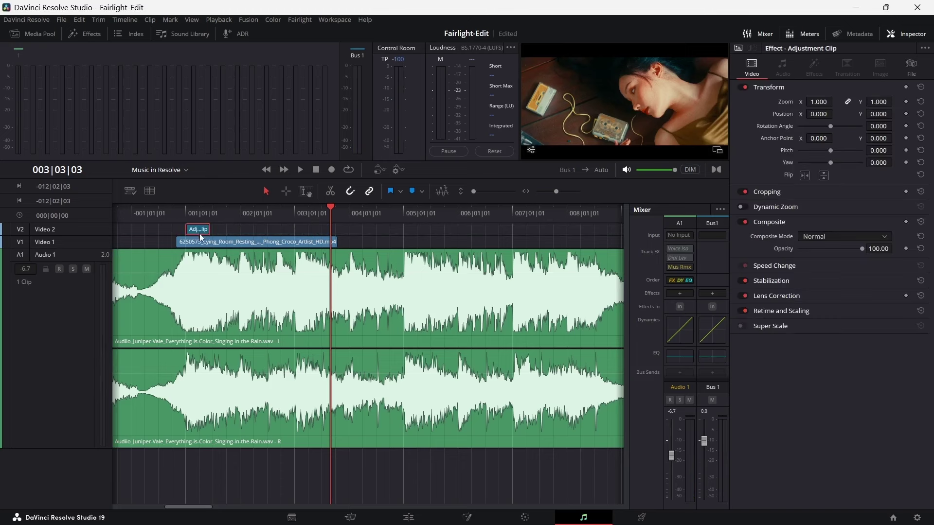
left_click(207, 230)
left_click_drag(204, 229, 213, 229)
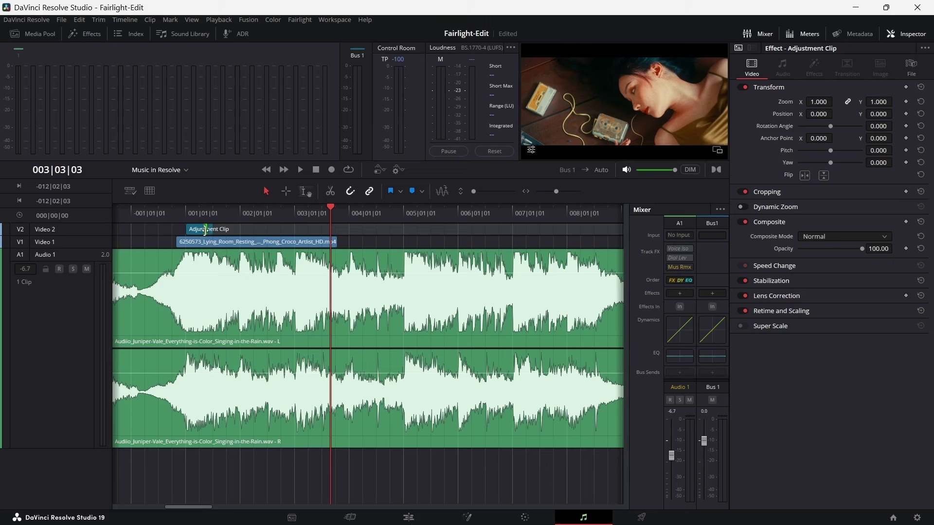
left_click(203, 230)
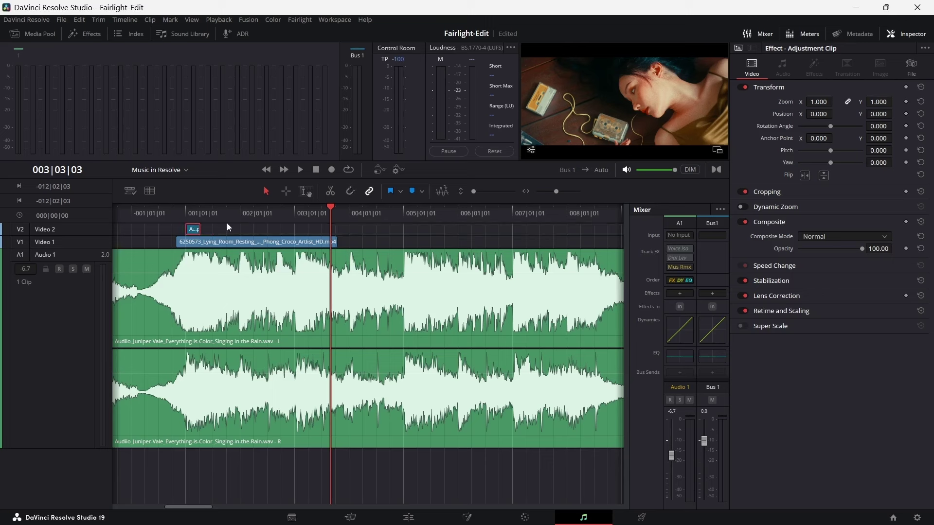
Turn off snapping and extend the Adjustment Clip's end freely to about half a beat past 001|02|01
left_click_drag(202, 231, 205, 229)
key("Up")
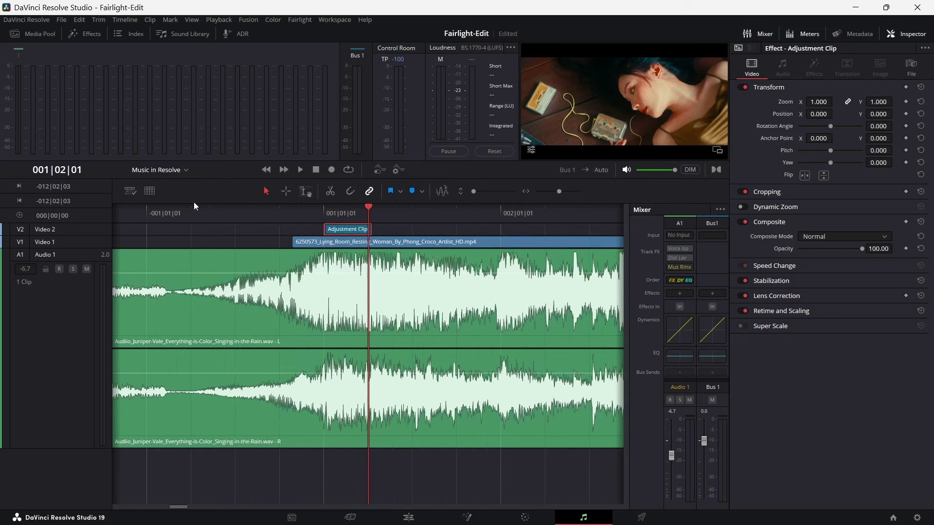
left_click(150, 191)
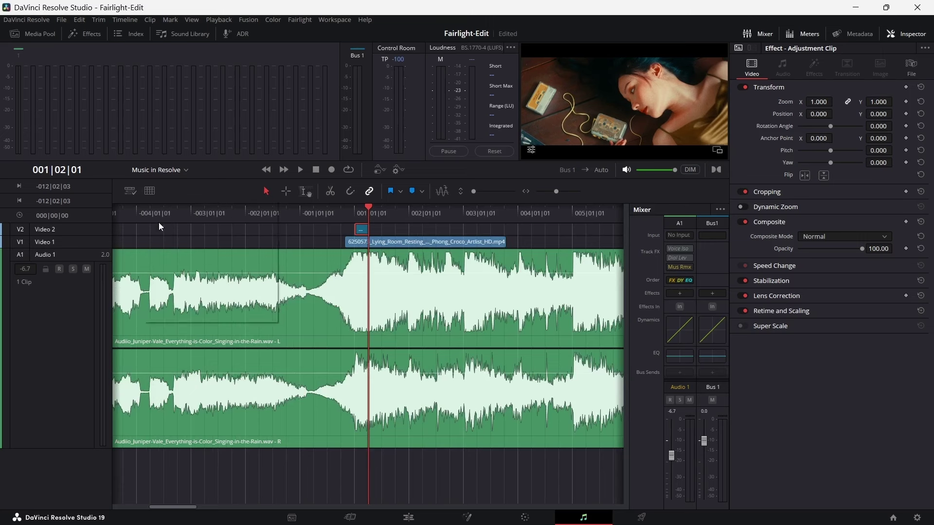
left_click_drag(370, 233, 374, 233)
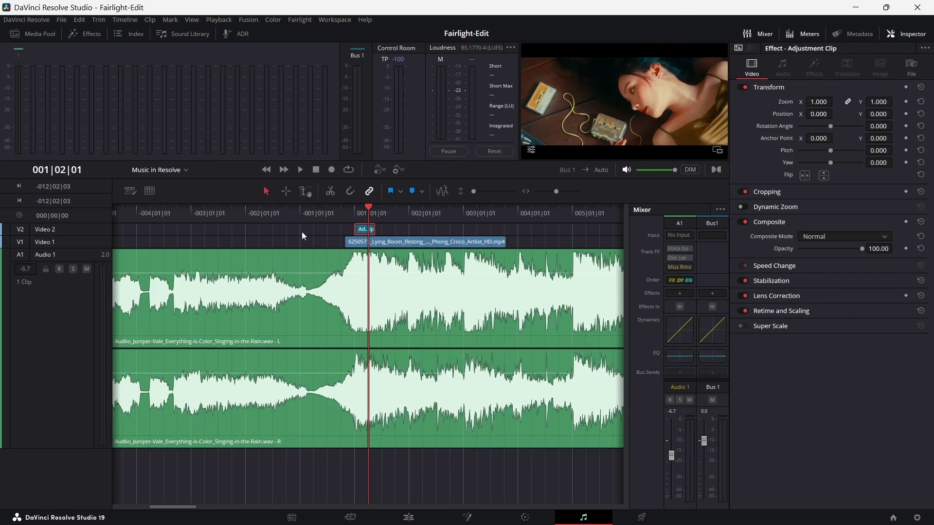
scroll(302, 231, "up", 2)
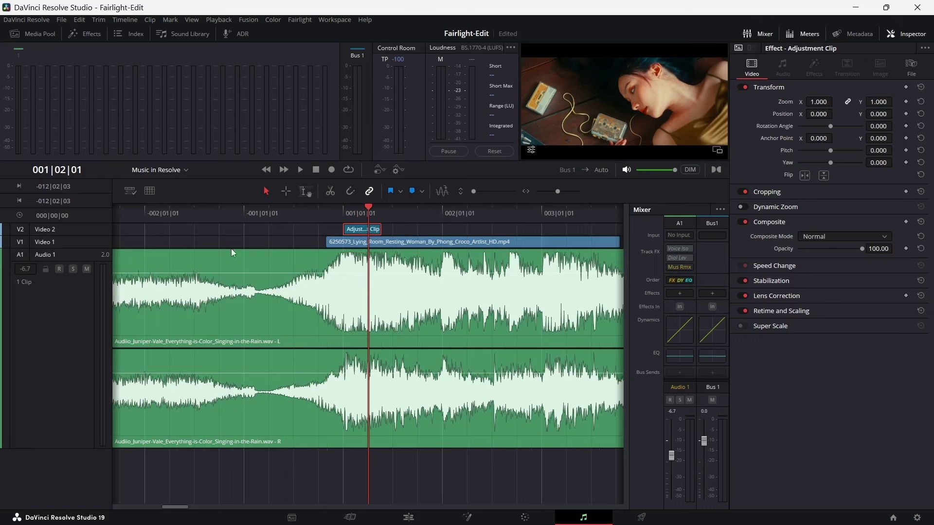
On the Edit page, search the filters for "light", apply Light Rays to the Adjustment Clip, and close the effects library
left_click(411, 519)
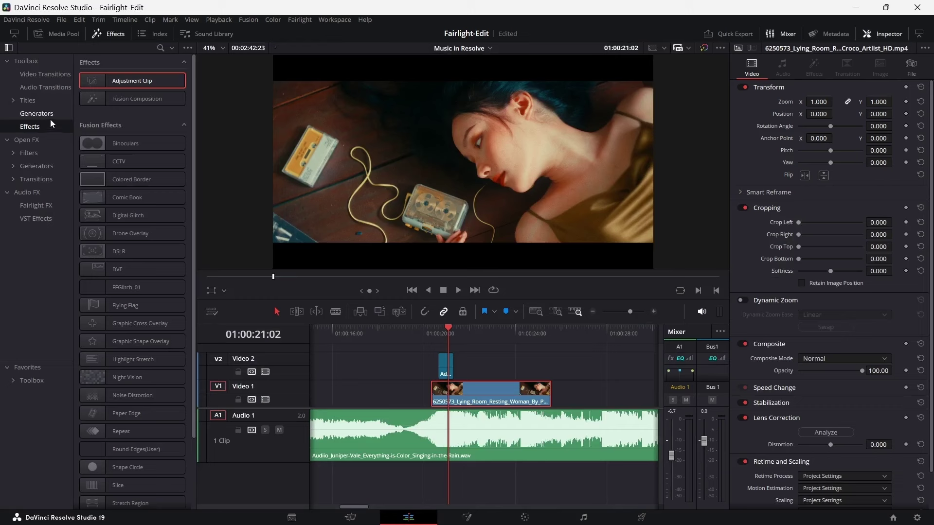
left_click(27, 153)
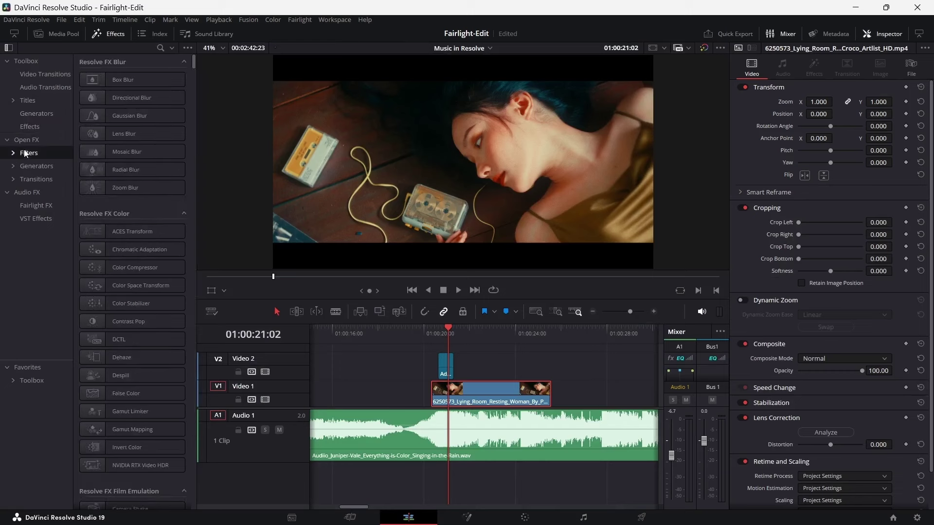
left_click(162, 48)
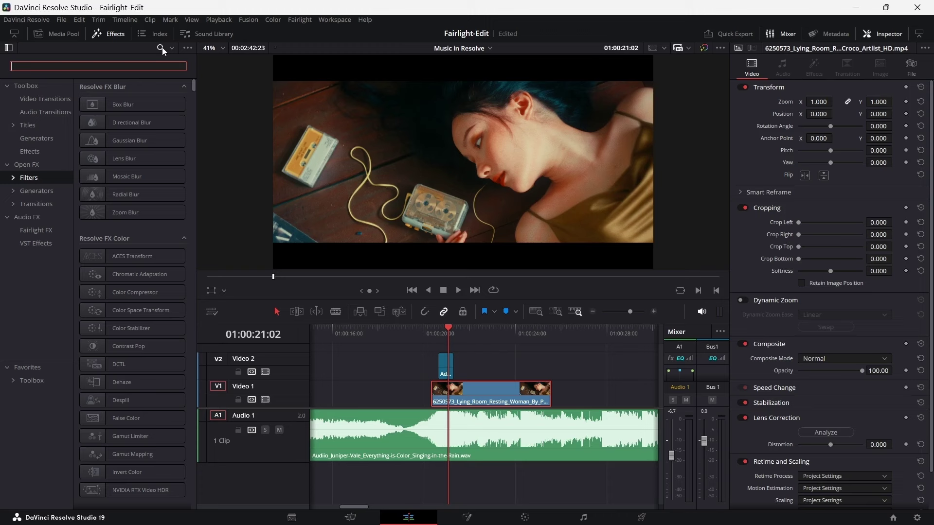
type("light")
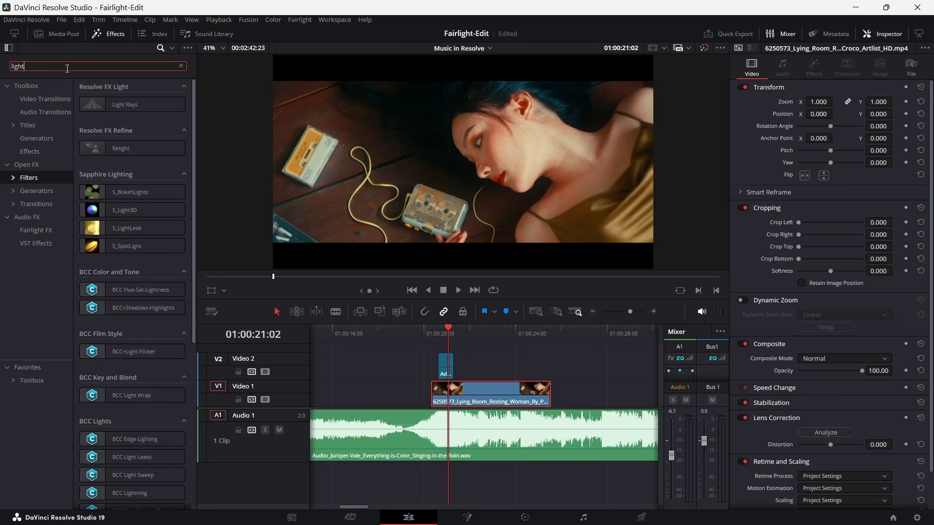
left_click_drag(100, 103, 445, 374)
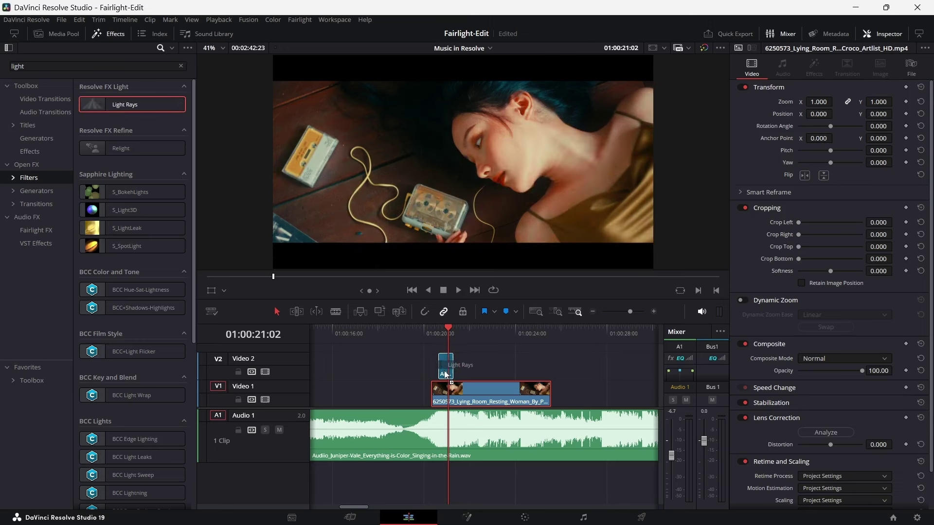
left_click_drag(446, 374, 445, 375)
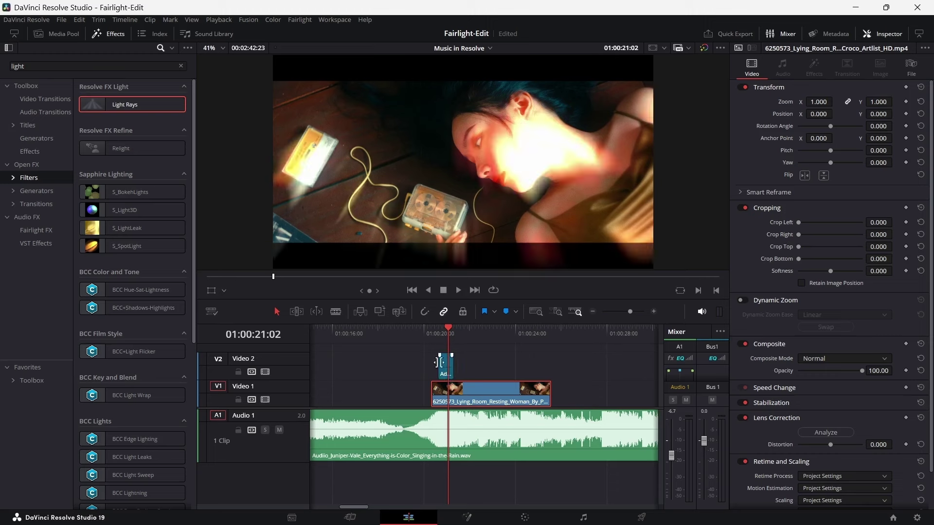
left_click(181, 66)
left_click(114, 35)
Bring up the Light Rays settings of the Adjustment Clip on Video 2 and lower the ray position Y to about 0.503
left_click(244, 336)
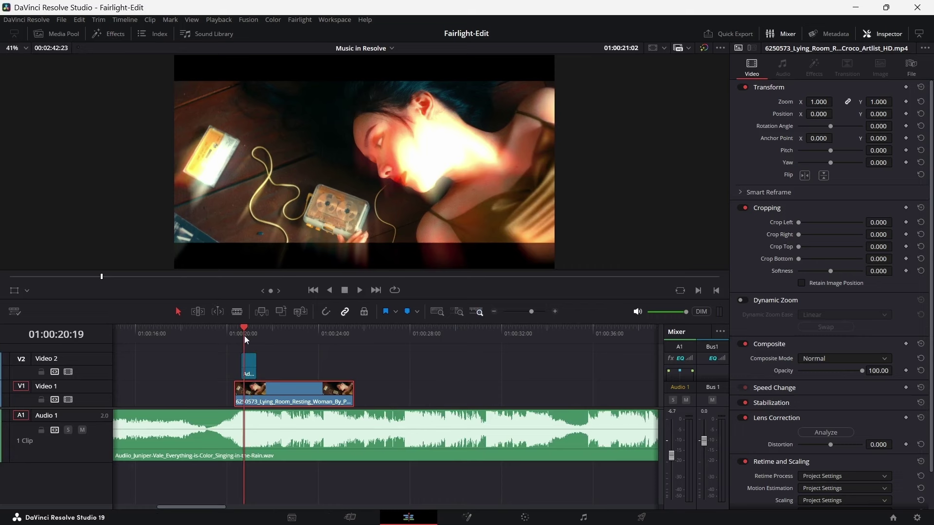
scroll(244, 335, "up", 2)
mouse_move(386, 331)
left_mouse_down()
mouse_move(376, 331)
mouse_move(415, 330)
mouse_move(380, 329)
mouse_move(393, 329)
left_mouse_up()
left_click(389, 364)
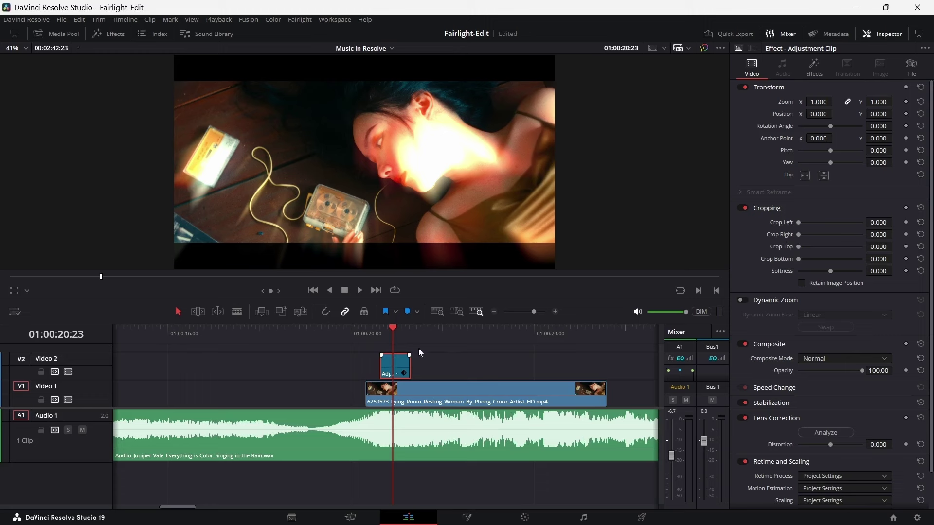
left_click(812, 72)
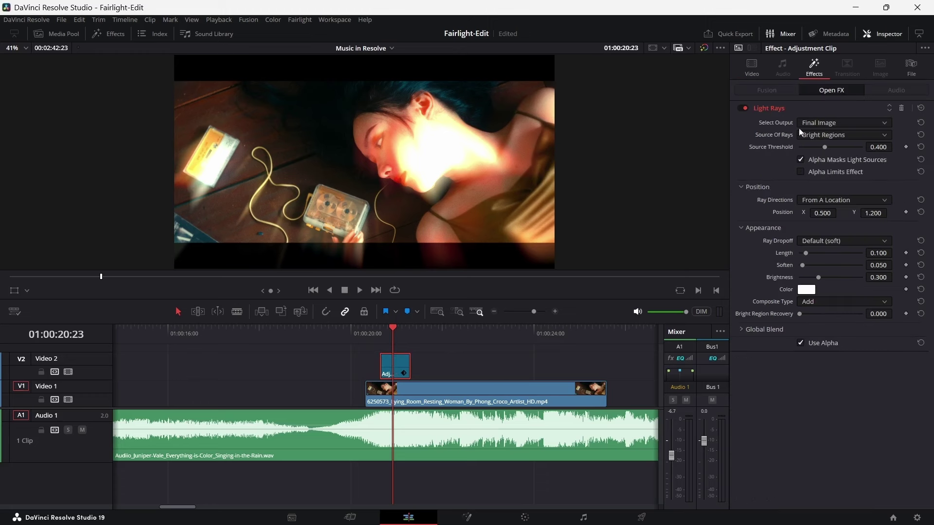
left_click_drag(873, 213, 817, 213)
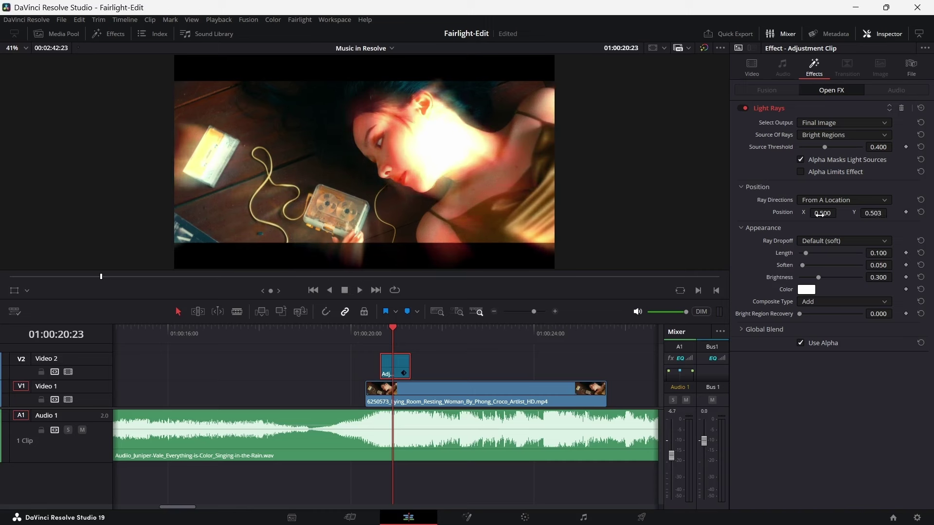
Show the Open FX overlay in the viewer and move the ray origin onto the cassette player, at about X 0.430, Y 0.267
left_click(25, 291)
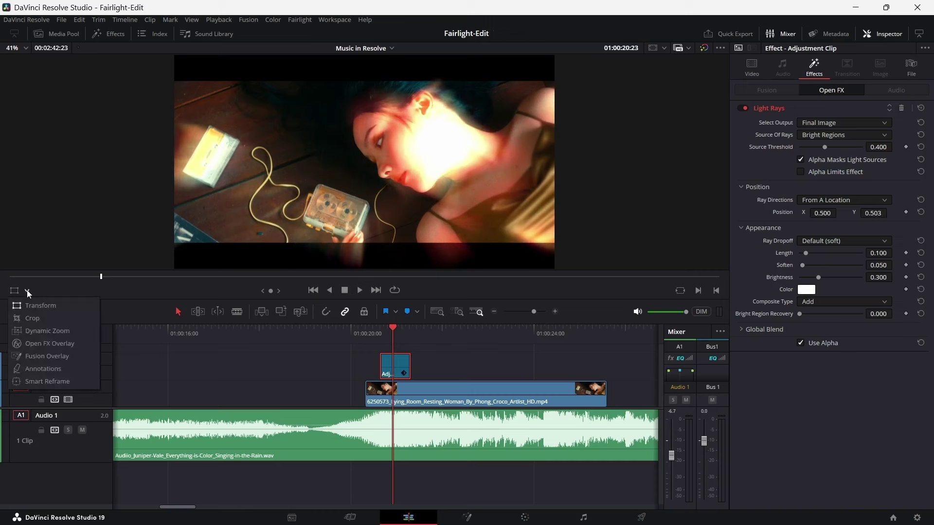
left_click(41, 348)
left_click_drag(365, 164, 334, 212)
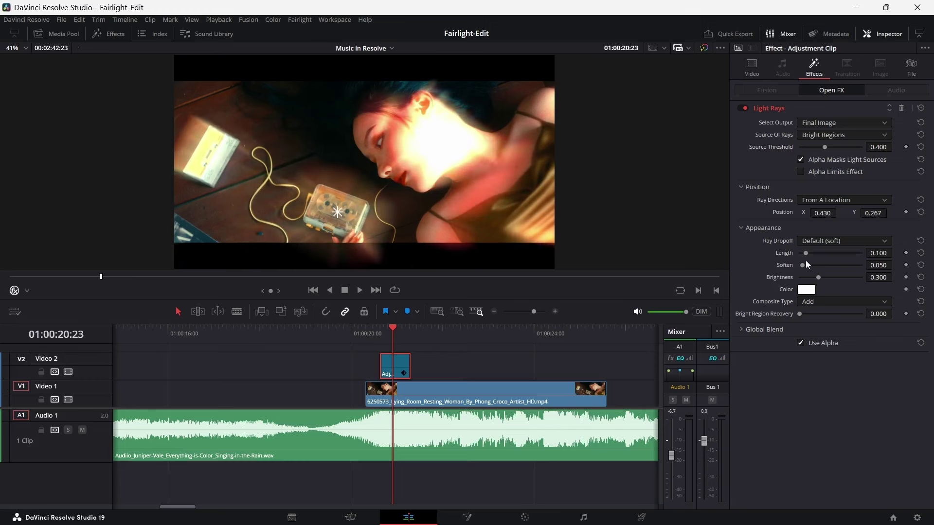
Set the Light Rays Length to about 0.145 and Soften to about 0.038, keeping Bright Regions as the source of rays
left_click_drag(895, 258, 894, 252)
left_click_drag(878, 253, 900, 265)
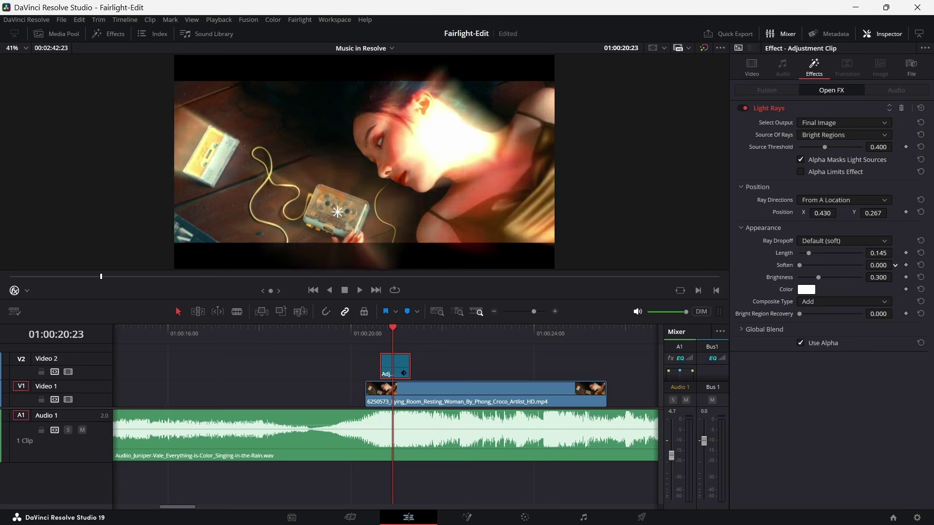
left_click(844, 135)
left_click(822, 158)
left_click(835, 137)
left_click(823, 147)
left_click(743, 229)
left_click(743, 228)
Keyframe the Light Rays Brightness at 0.300 on the Adjustment Clip's first frame (01:00:20:16) and at 0.000 at 01:00:20:23
left_click(387, 329)
key("Left")
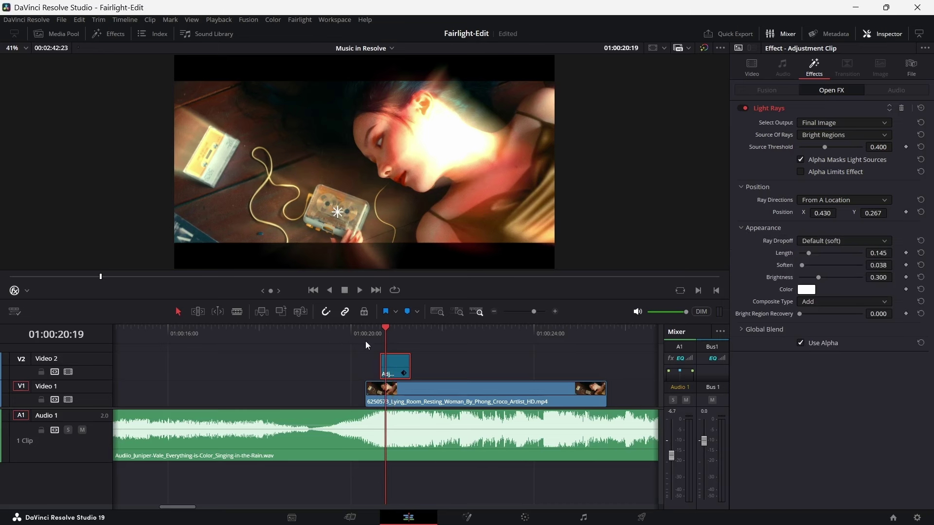
left_click_drag(387, 331, 380, 331)
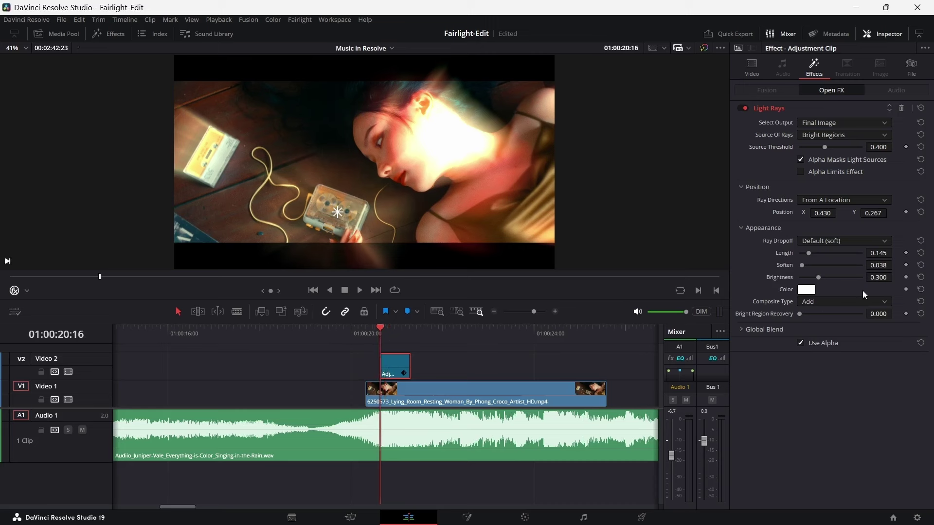
left_click(906, 277)
left_click_drag(386, 329, 393, 333)
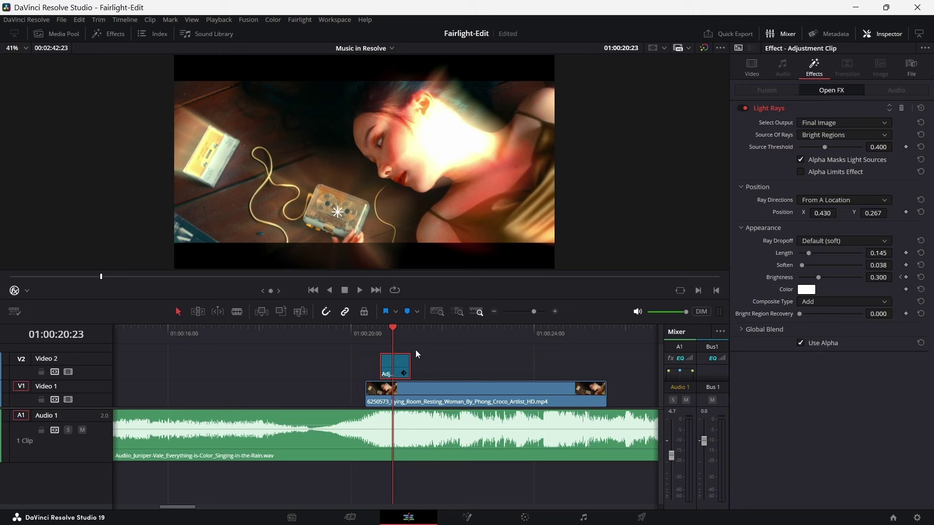
left_click_drag(819, 277, 797, 281)
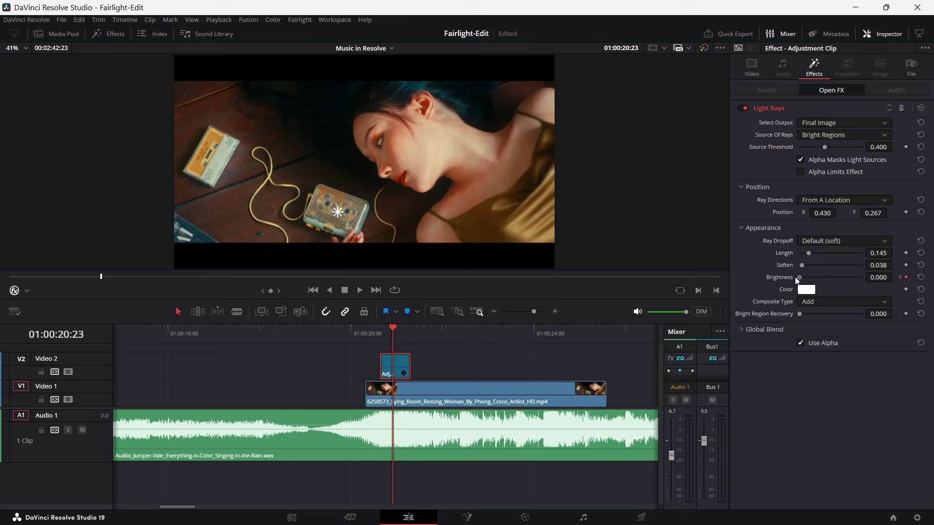
Play the timeline twice from around the Adjustment Clip's start to check the light flash against the music
left_click(373, 330)
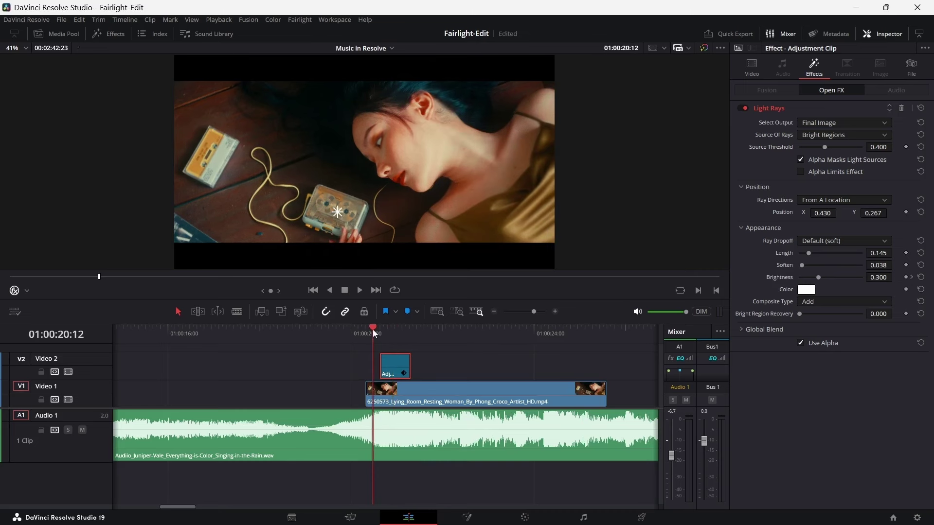
left_click(378, 332)
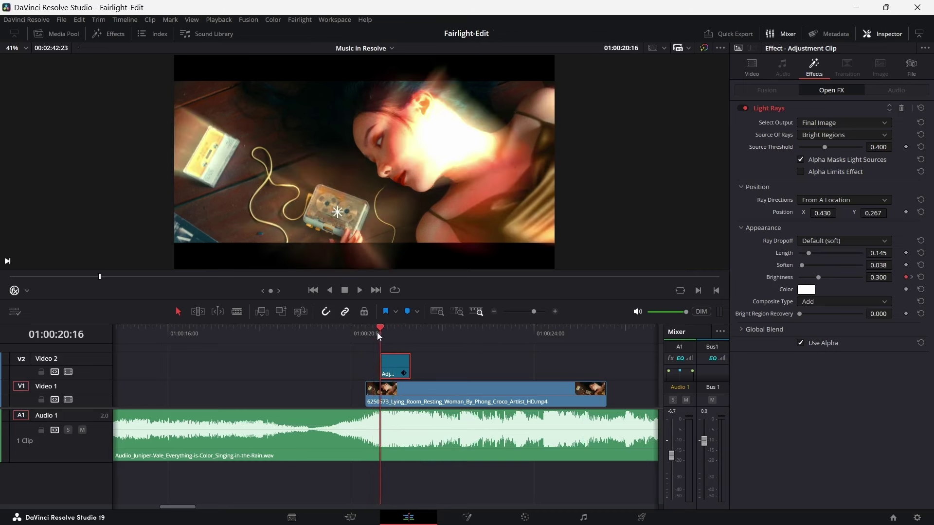
key("space")
key("space")
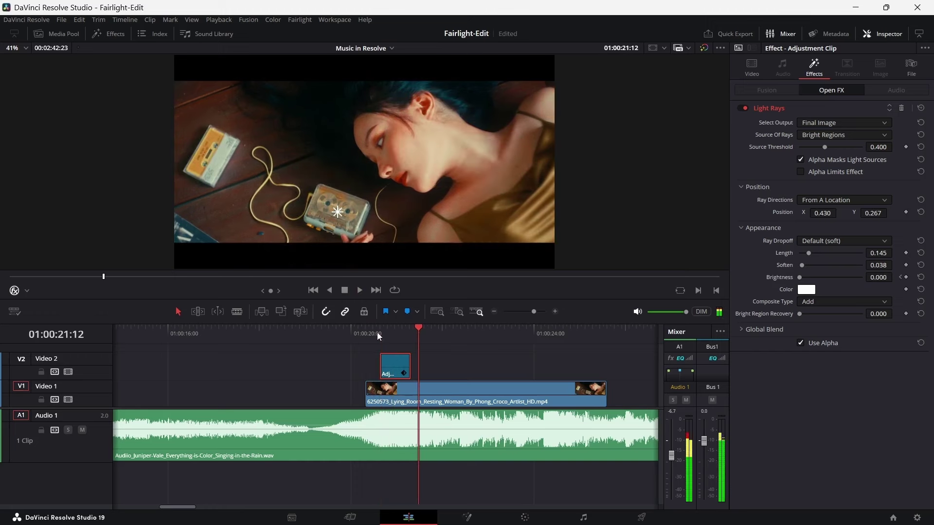
left_click(376, 330)
key("space")
key("space")
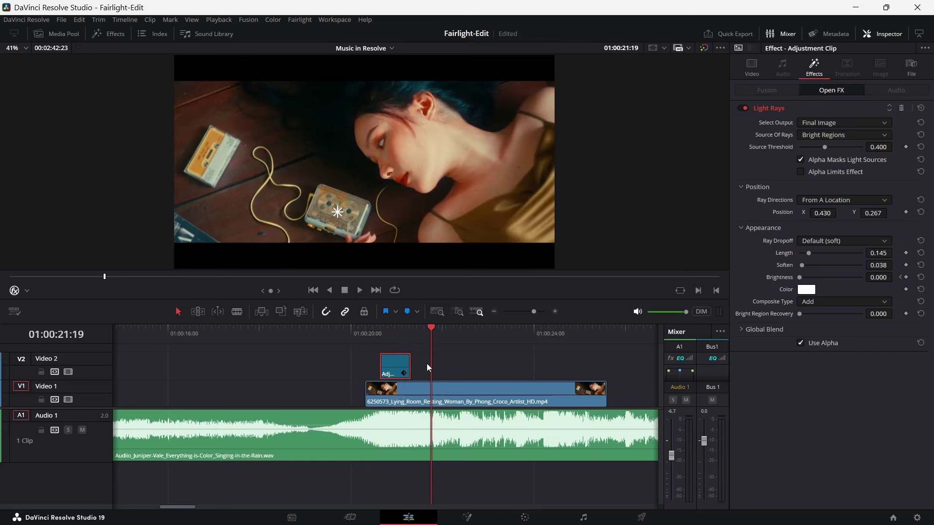
On the Fairlight page, place copies of the Adjustment Clip on Video 2 at the third beat of bar 1 and at 002|01|01
left_click(583, 516)
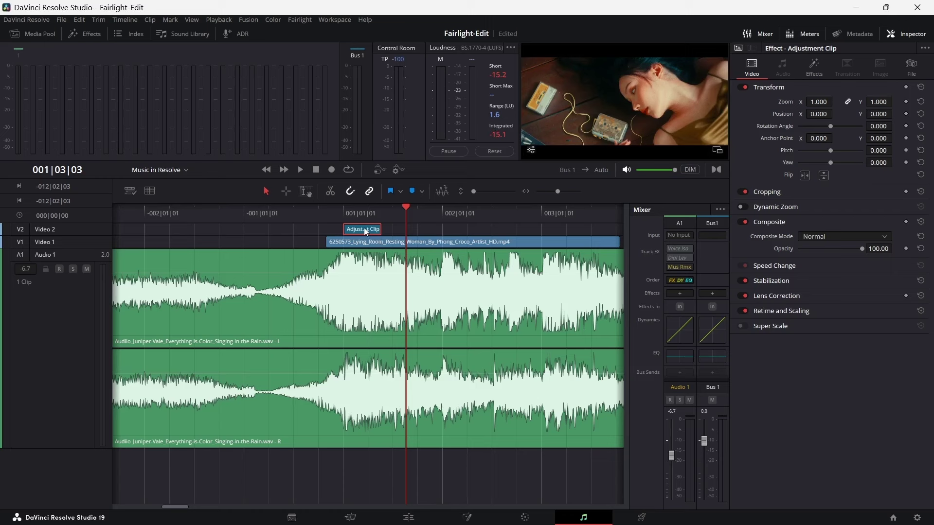
left_click(415, 232)
key("ctrl+v")
left_click(149, 191)
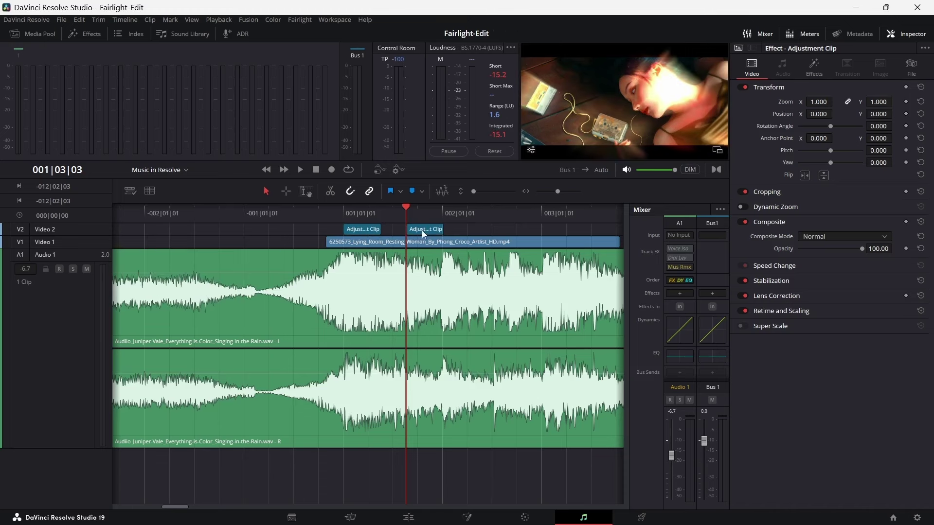
left_click_drag(424, 231, 447, 232)
left_click(244, 213)
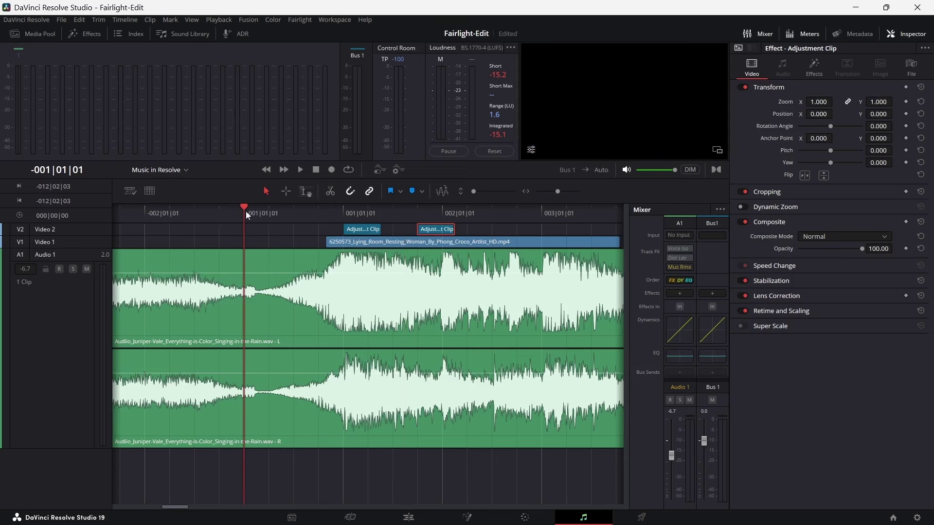
key("Delete")
left_click(459, 233)
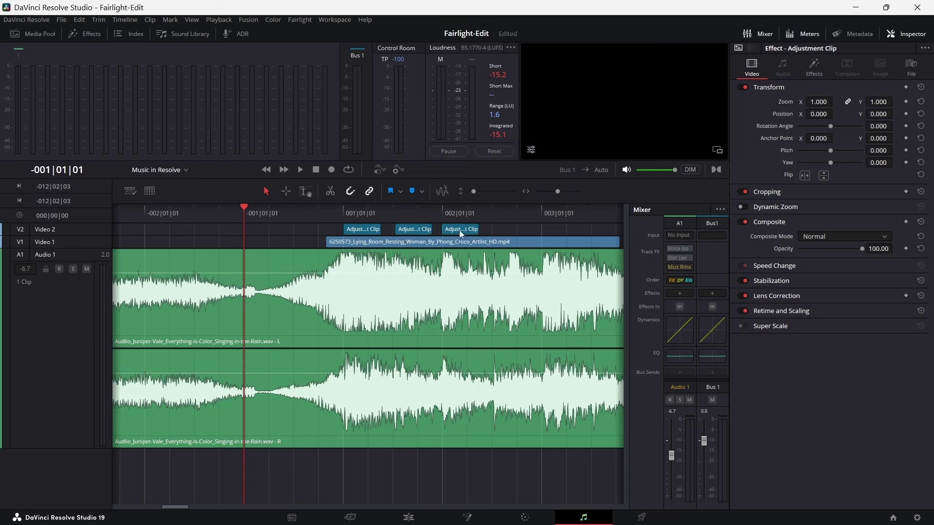
Continue duplicating the Adjustment Clip along Video 2 every two beats, from the third beat of bar 2 to the third beat of bar 5
key("ctrl+v")
key("ctrl+v")
key("ctrl+s")
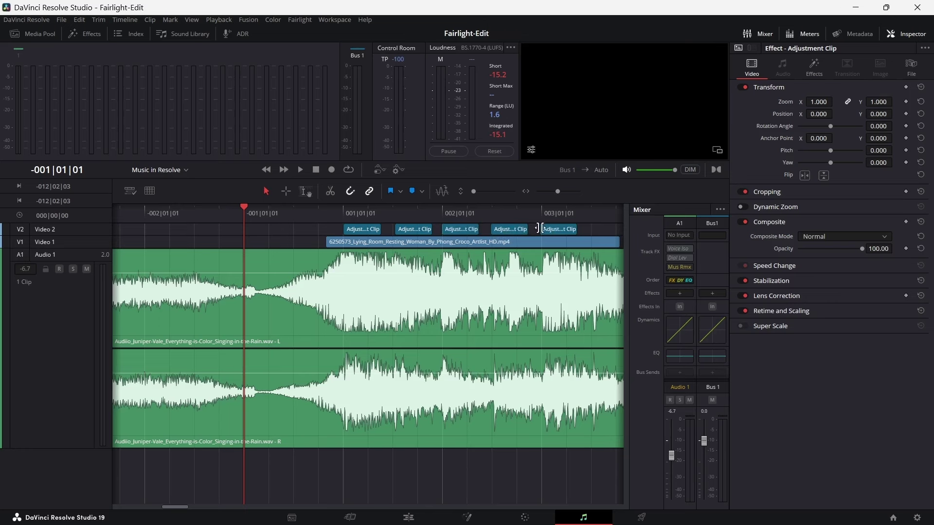
scroll(317, 231, "right", 5)
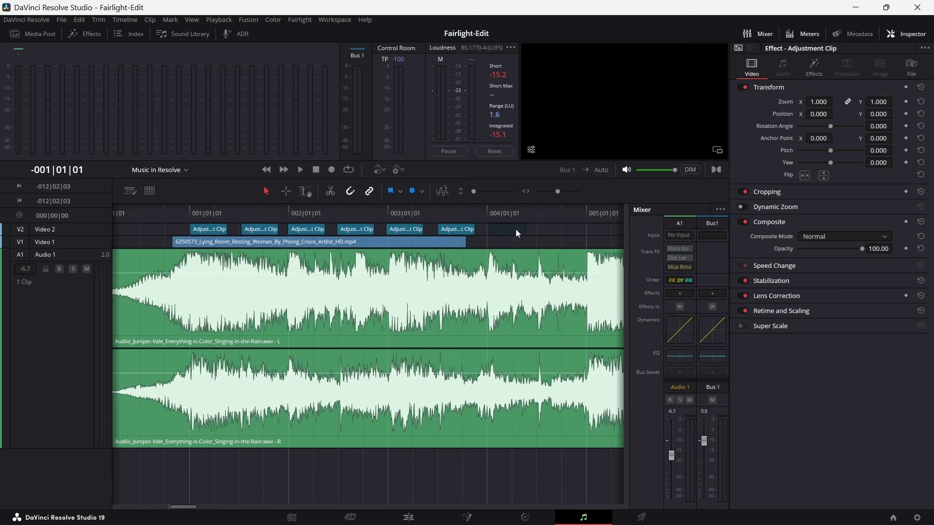
left_click_drag(506, 235, 551, 235)
scroll(538, 241, "right", 3)
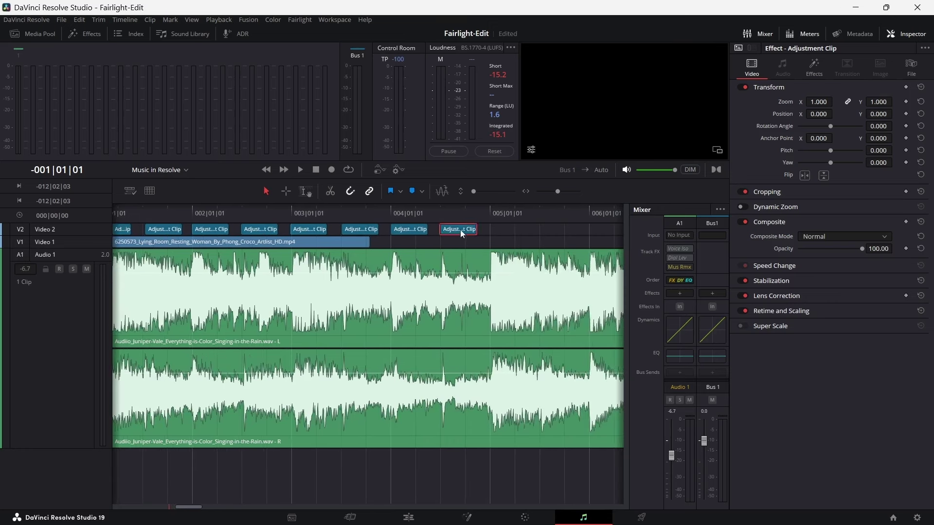
left_click_drag(548, 230, 558, 229)
Return to the Edit page, play the repeated light flashes from the woman clip's start, and move the playhead back to the first Adjustment Clip
left_click(407, 519)
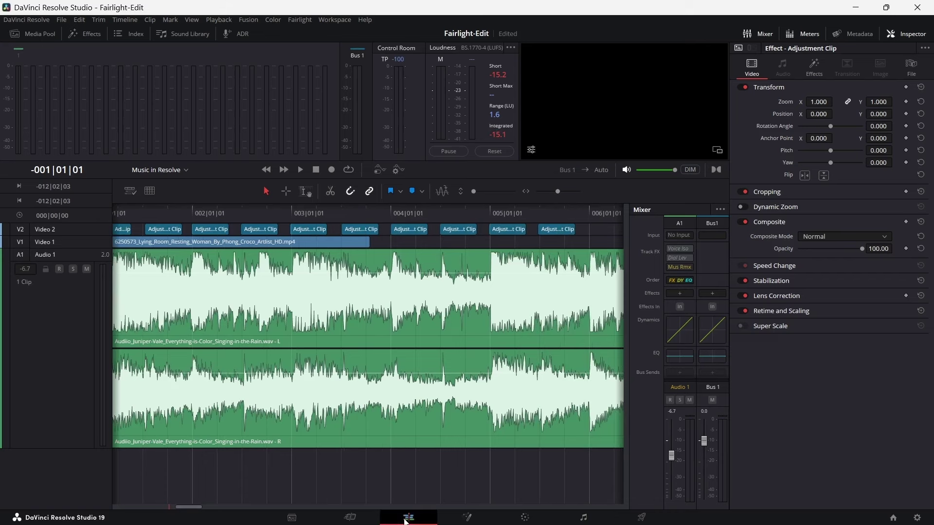
scroll(263, 356, "left", 3)
left_click(229, 329)
key("space")
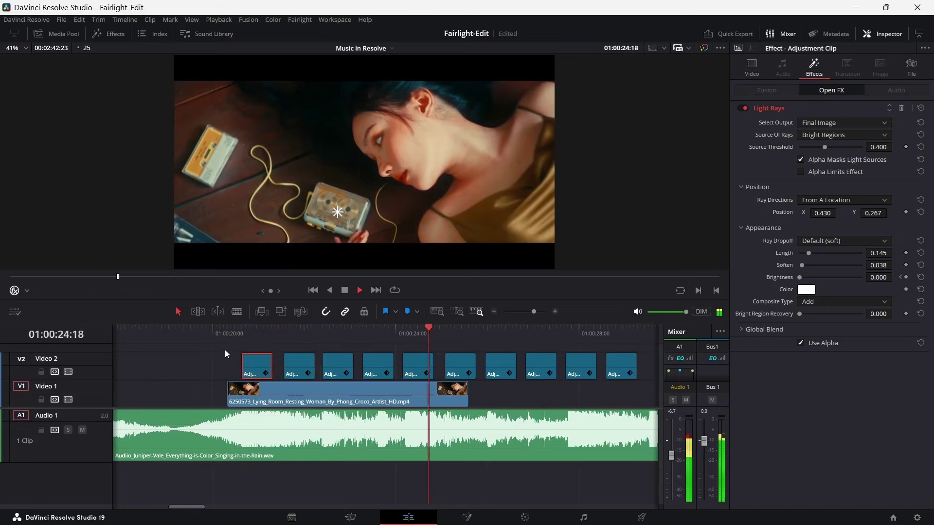
key("space")
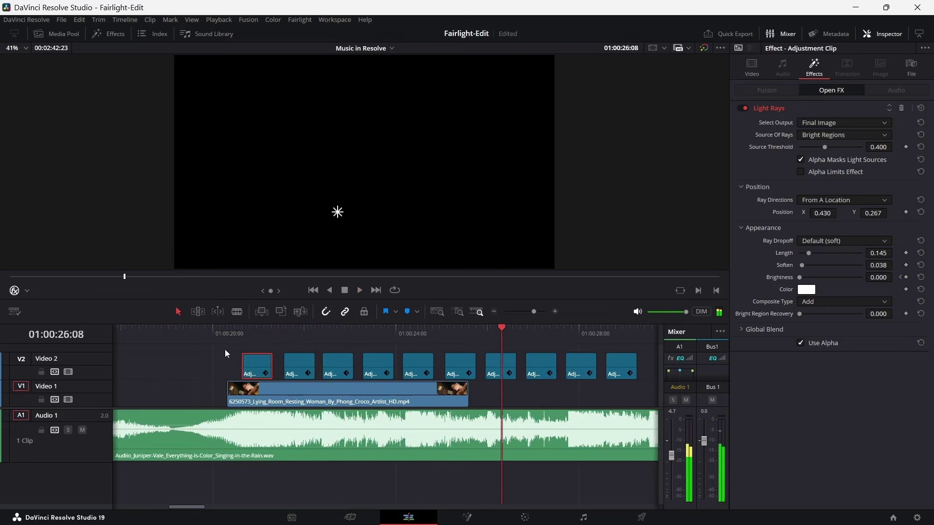
left_click(241, 334)
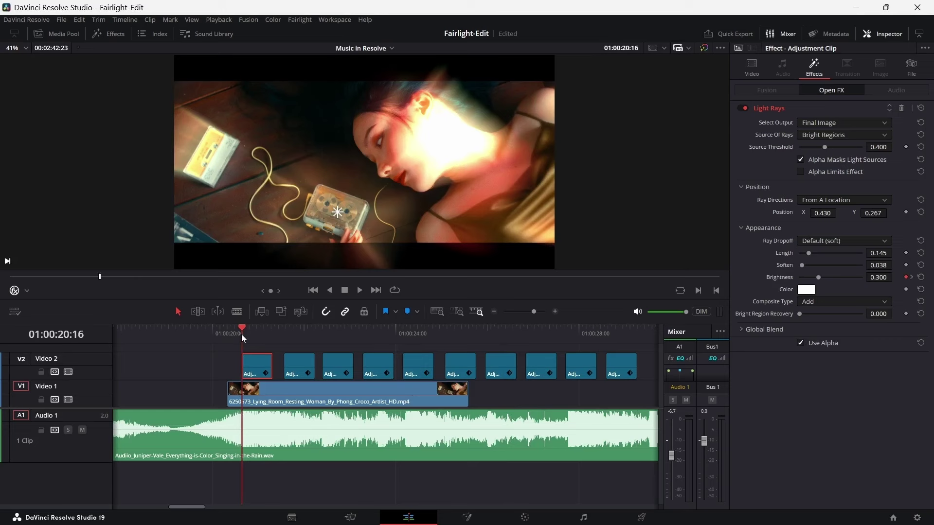